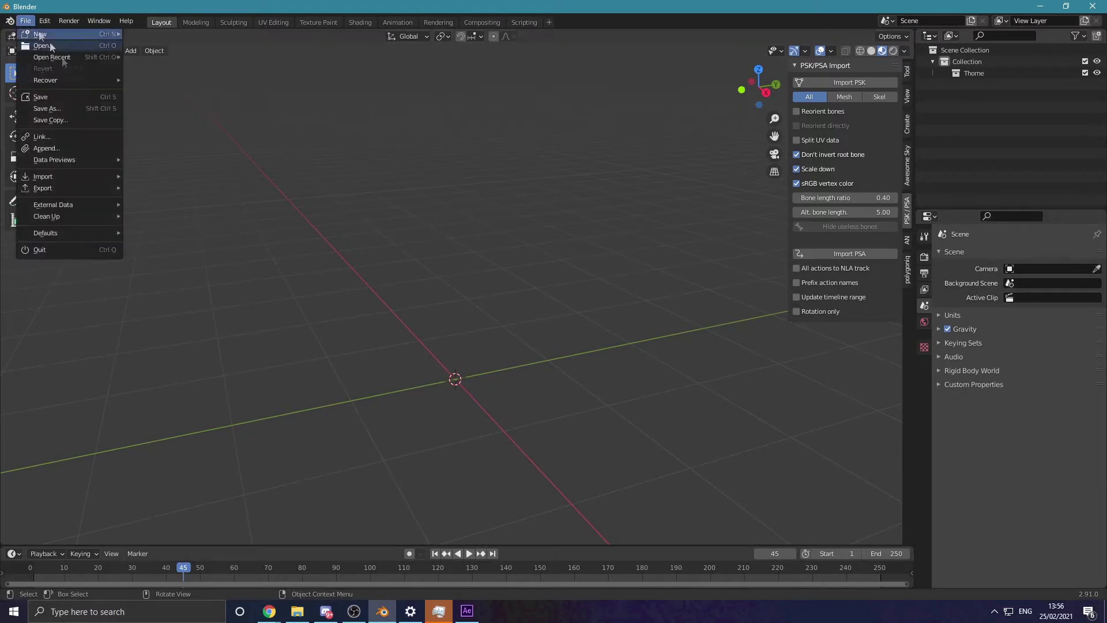
# Append the Thorne collection from Sage.blend in the Characters folder and deselect the imported character
pyautogui.click(52, 148)
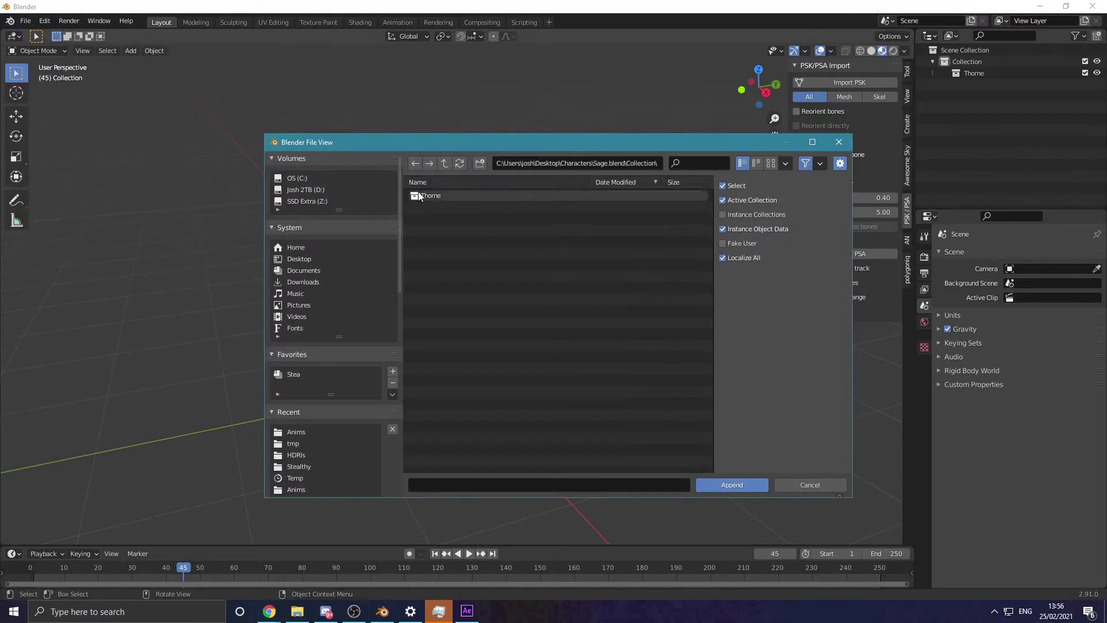
pyautogui.click(444, 162)
pyautogui.click(444, 162)
pyautogui.click(444, 162)
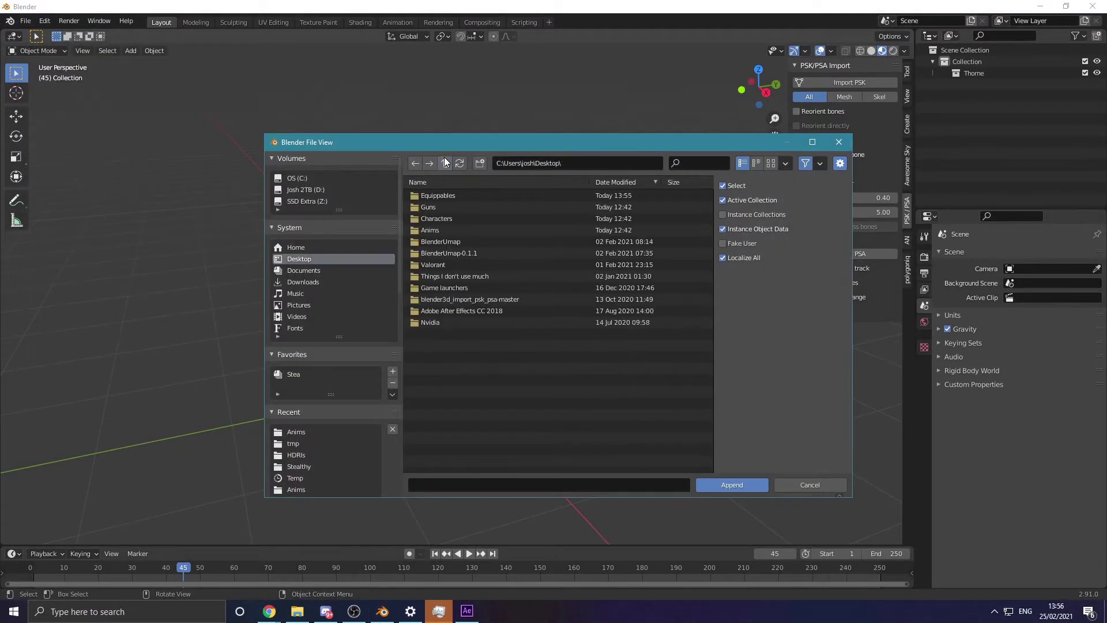
pyautogui.doubleClick(441, 219)
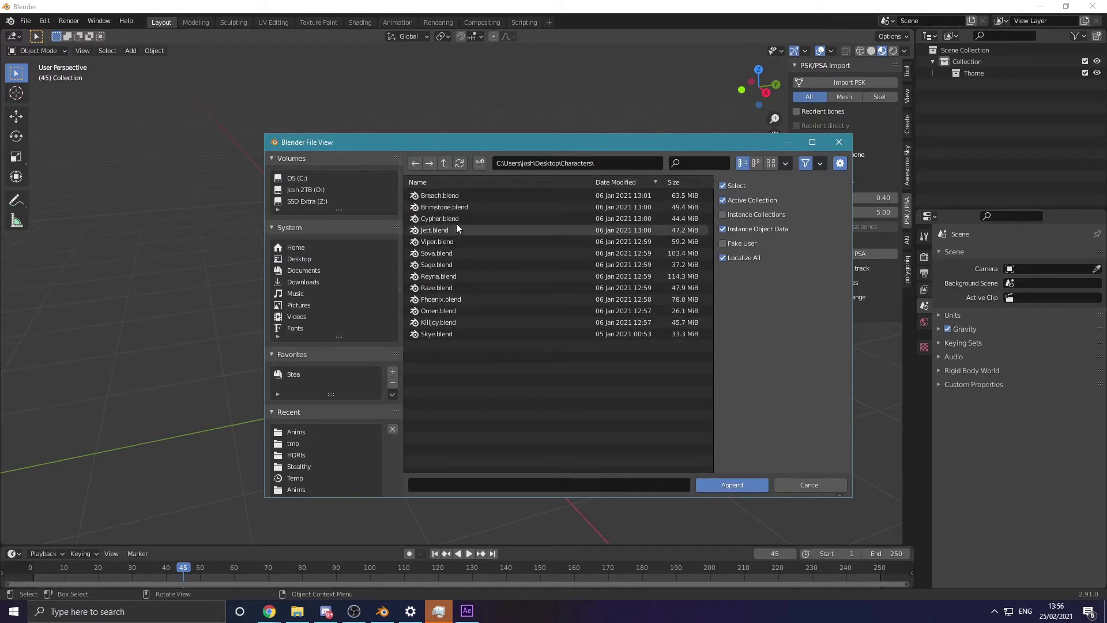
pyautogui.doubleClick(441, 265)
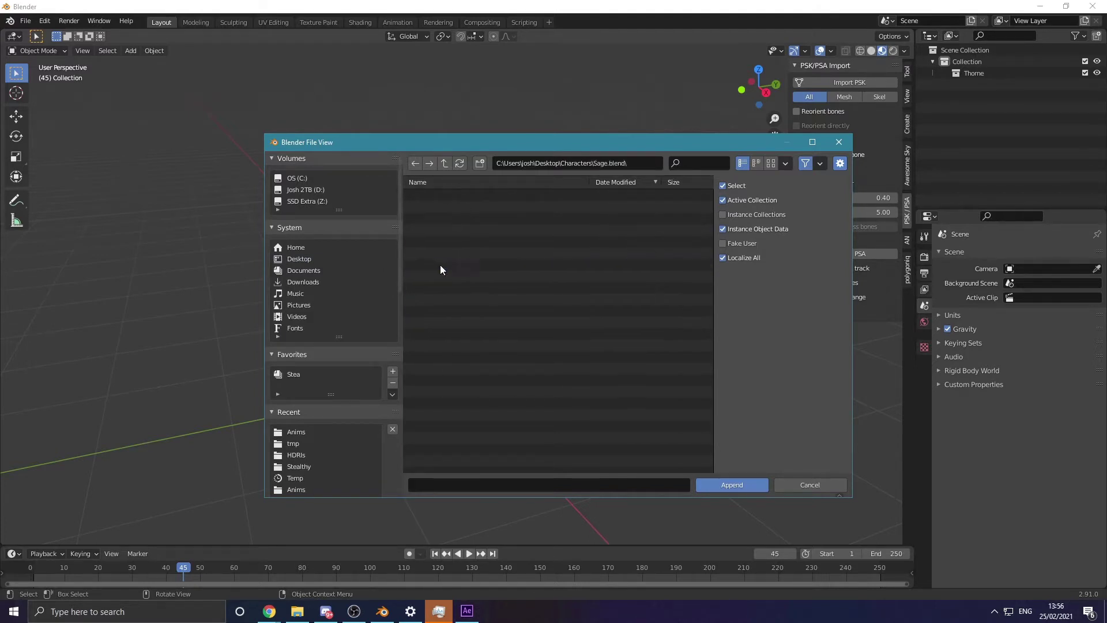
pyautogui.doubleClick(451, 218)
pyautogui.doubleClick(442, 192)
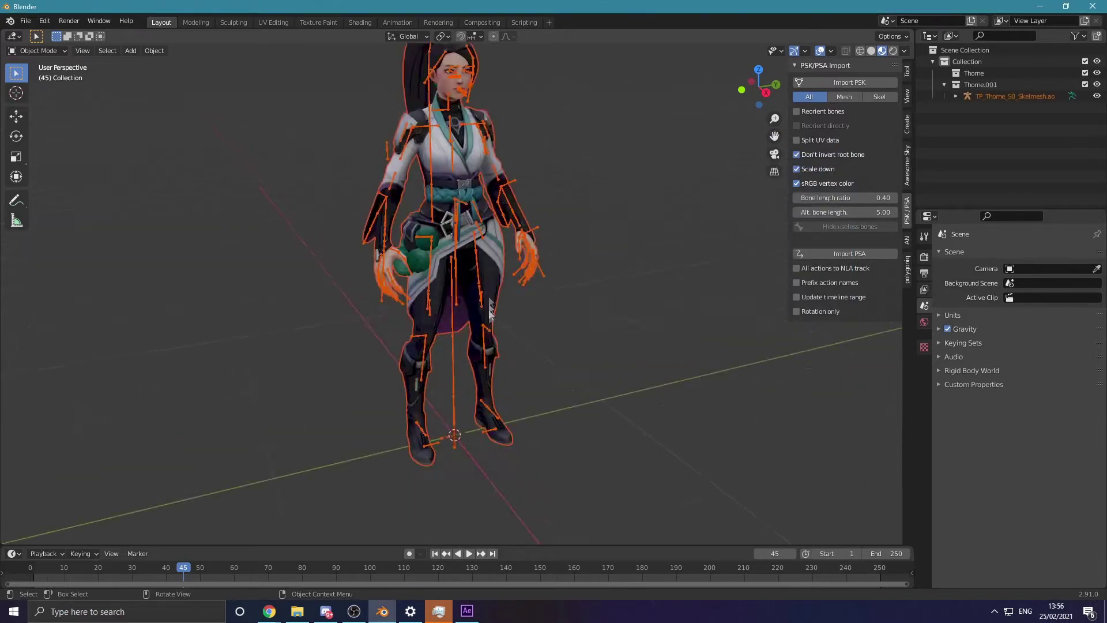
pyautogui.moveTo(490, 311); pyautogui.dragTo(457, 357, button='middle')
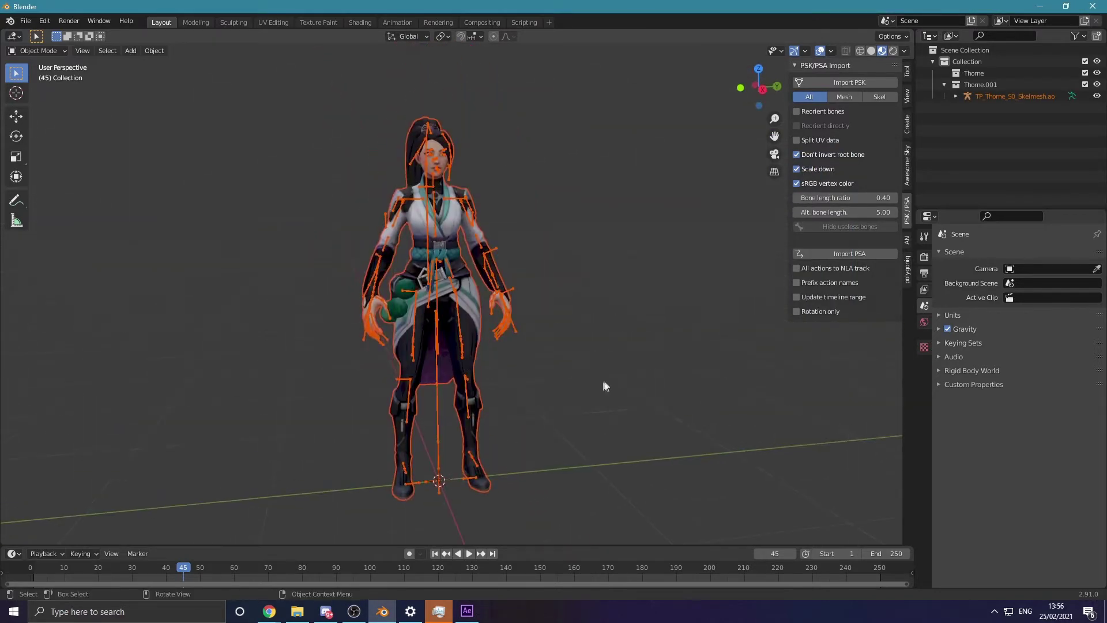
pyautogui.moveTo(579, 295)
pyautogui.mouseDown(button='middle')
pyautogui.moveTo(614, 296)
pyautogui.moveTo(589, 292)
pyautogui.mouseUp(button='middle')
pyautogui.click(571, 288)
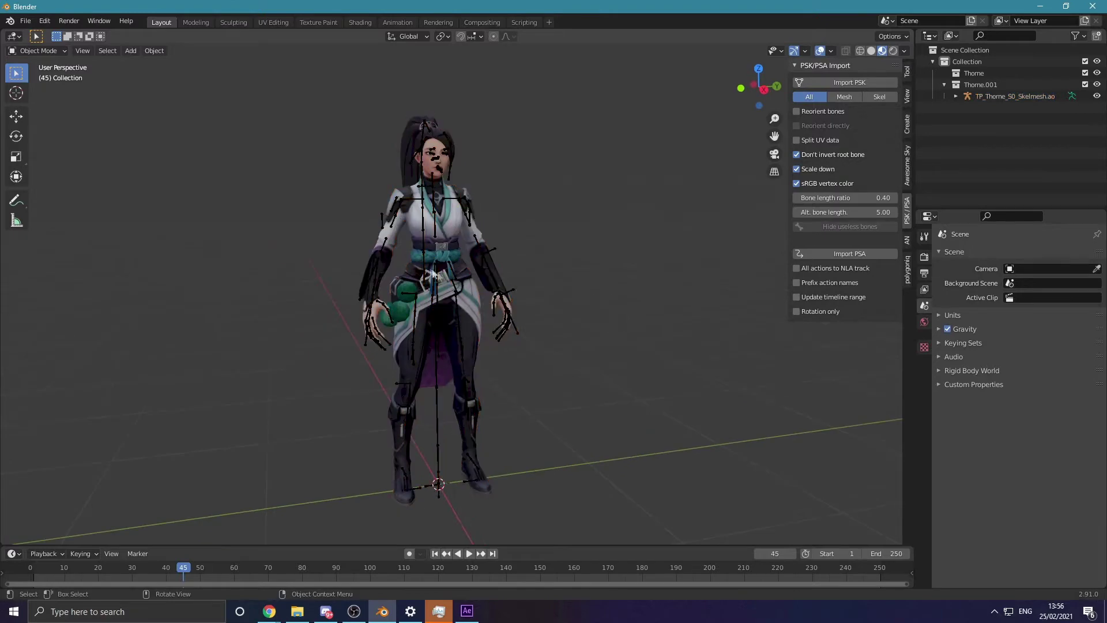
# Select the character's armature and import the animation TP_Core_AK_S0_Equip_UB.psa from the Anims folder
pyautogui.click(435, 270)
pyautogui.click(427, 273)
pyautogui.click(424, 273)
pyautogui.click(497, 292)
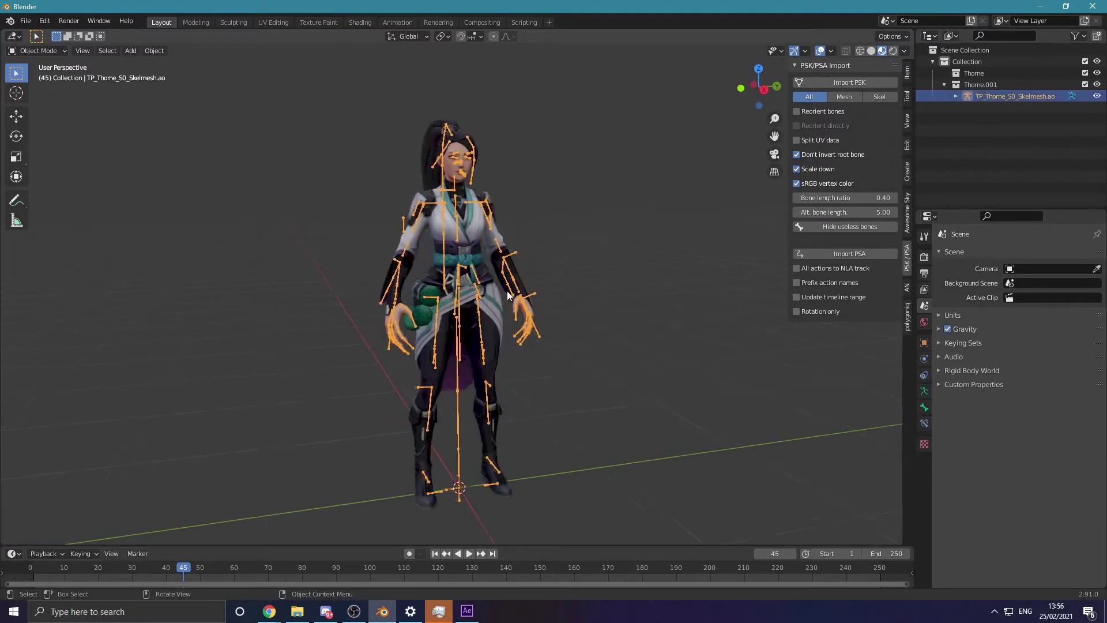
pyautogui.scroll(2, 507, 291)
pyautogui.click(848, 254)
pyautogui.scroll(2, 487, 269)
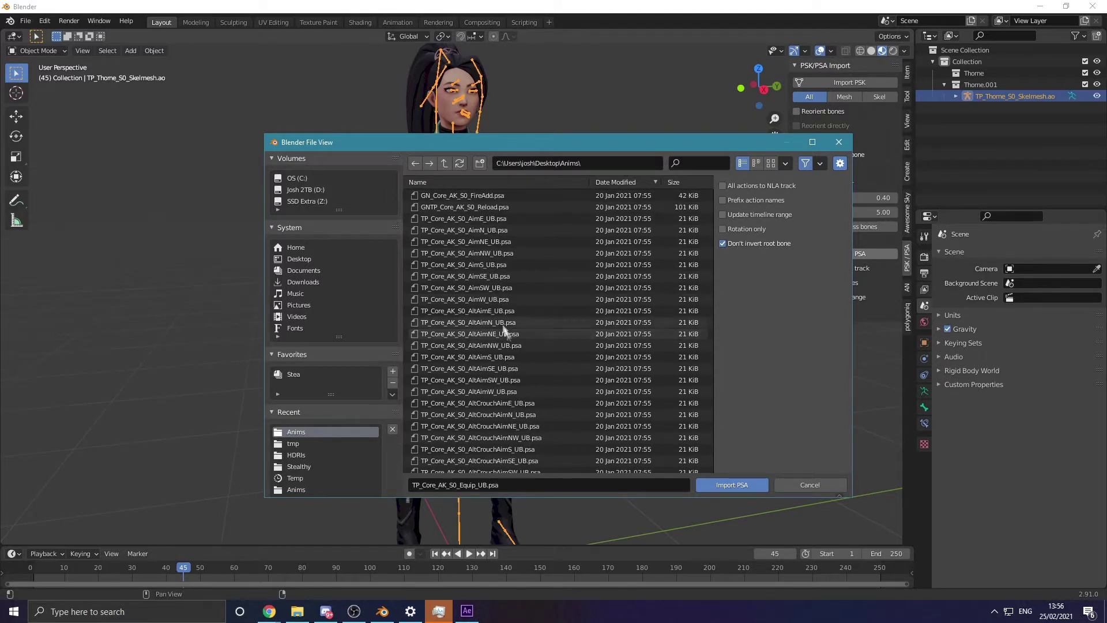
pyautogui.scroll(-6, 555, 358)
pyautogui.scroll(-9, 479, 347)
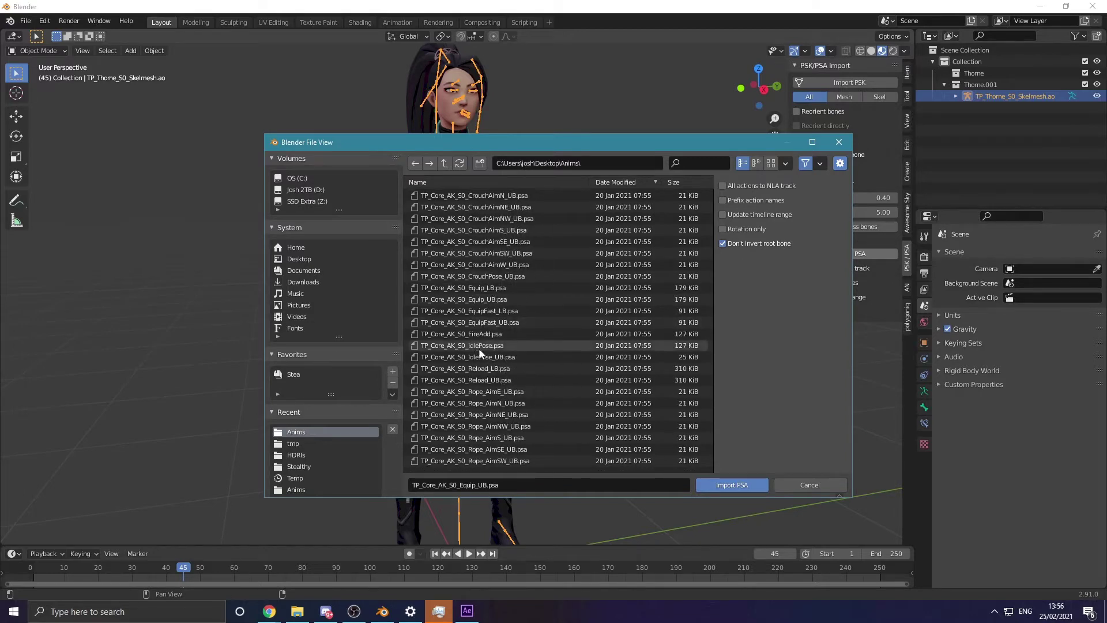
pyautogui.doubleClick(497, 300)
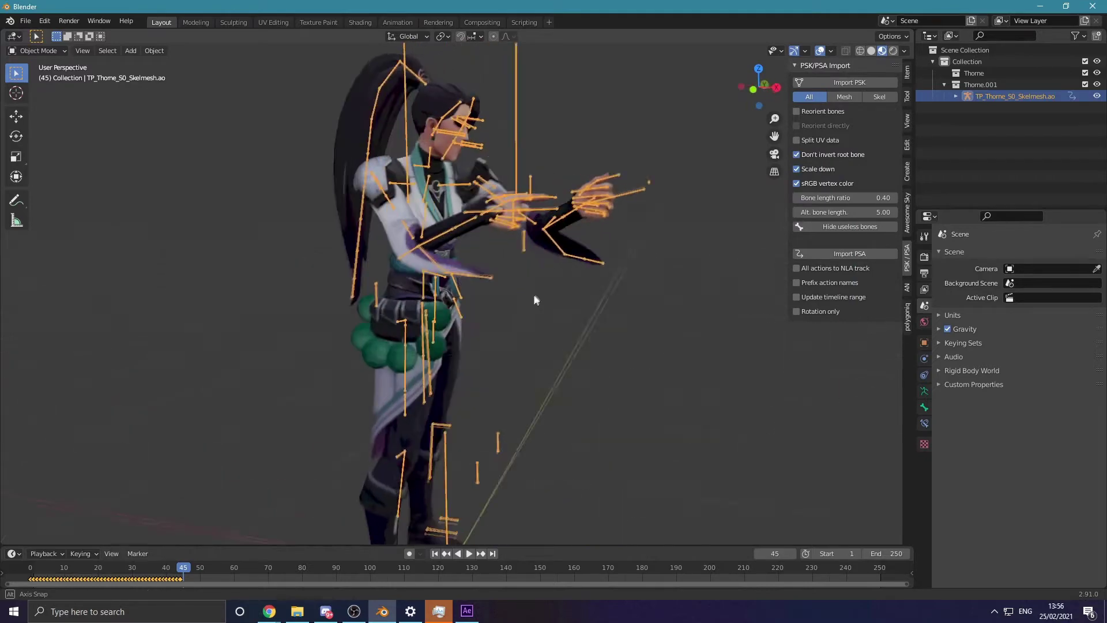
# Hold the armature's pose at frame 43 and delete all of its animation keyframes
pyautogui.moveTo(534, 297); pyautogui.dragTo(518, 312, button='middle')
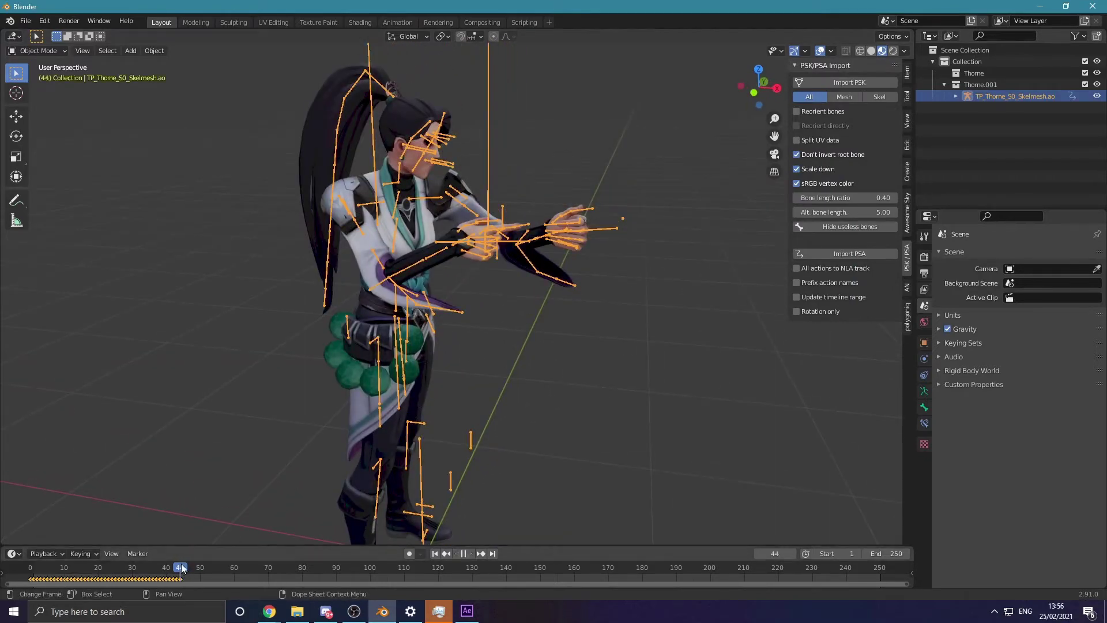
pyautogui.moveTo(181, 568)
pyautogui.mouseDown()
pyautogui.moveTo(81, 568)
pyautogui.moveTo(185, 566)
pyautogui.moveTo(177, 566)
pyautogui.mouseUp()
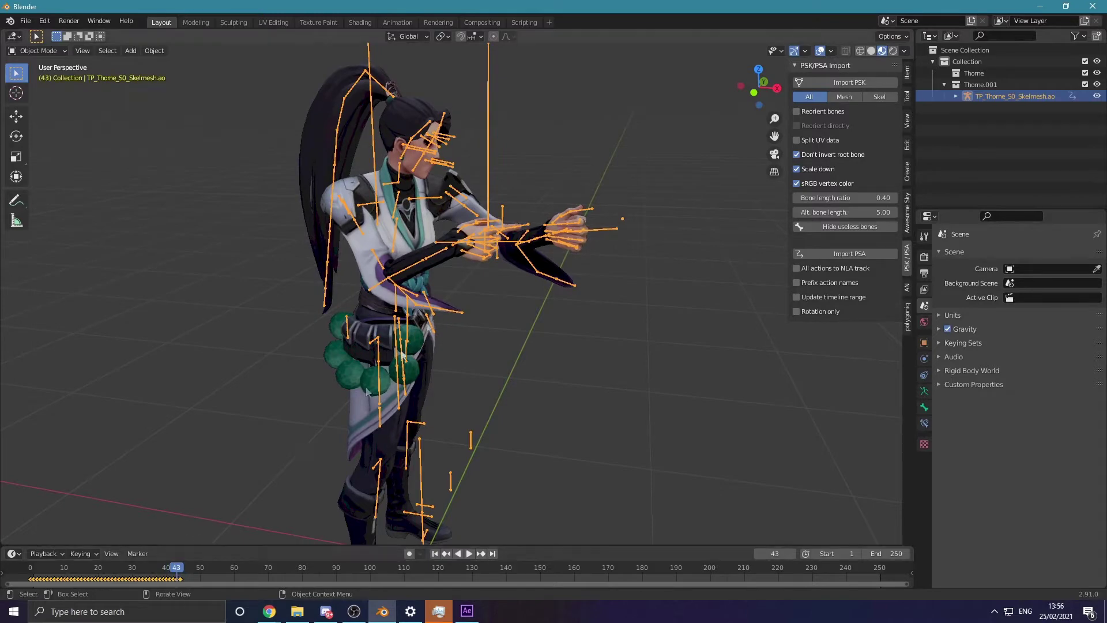
pyautogui.scroll(2, 432, 224)
pyautogui.keyDown('shift'); pyautogui.moveTo(432, 225); pyautogui.dragTo(390, 303, button='middle'); pyautogui.keyUp('shift')
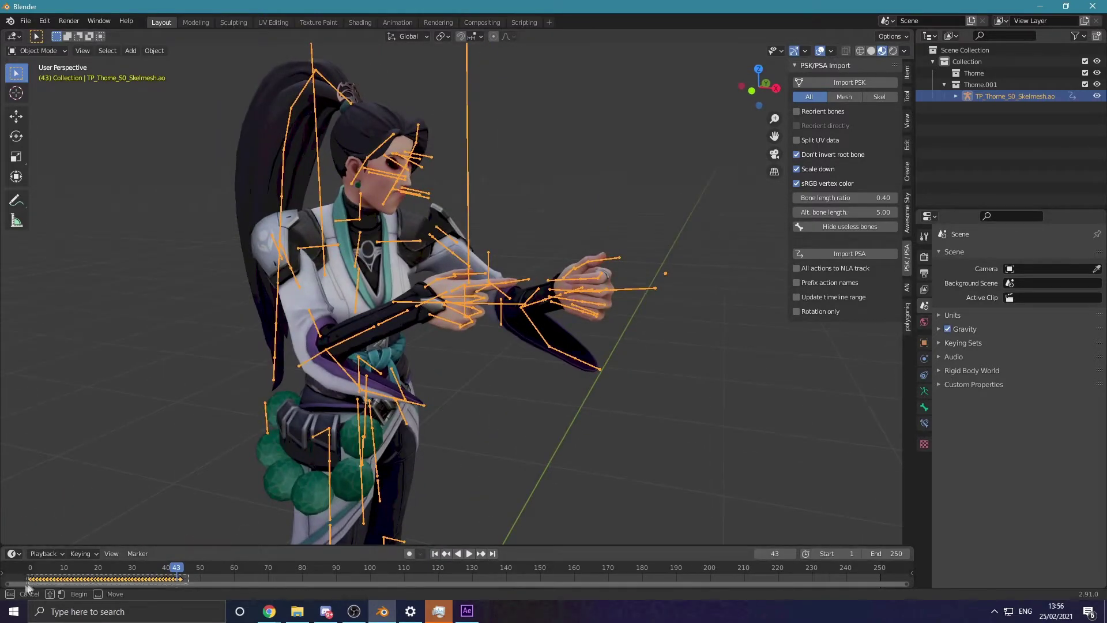
pyautogui.moveTo(26, 584); pyautogui.dragTo(27, 584)
pyautogui.rightClick(78, 578)
pyautogui.click(54, 556)
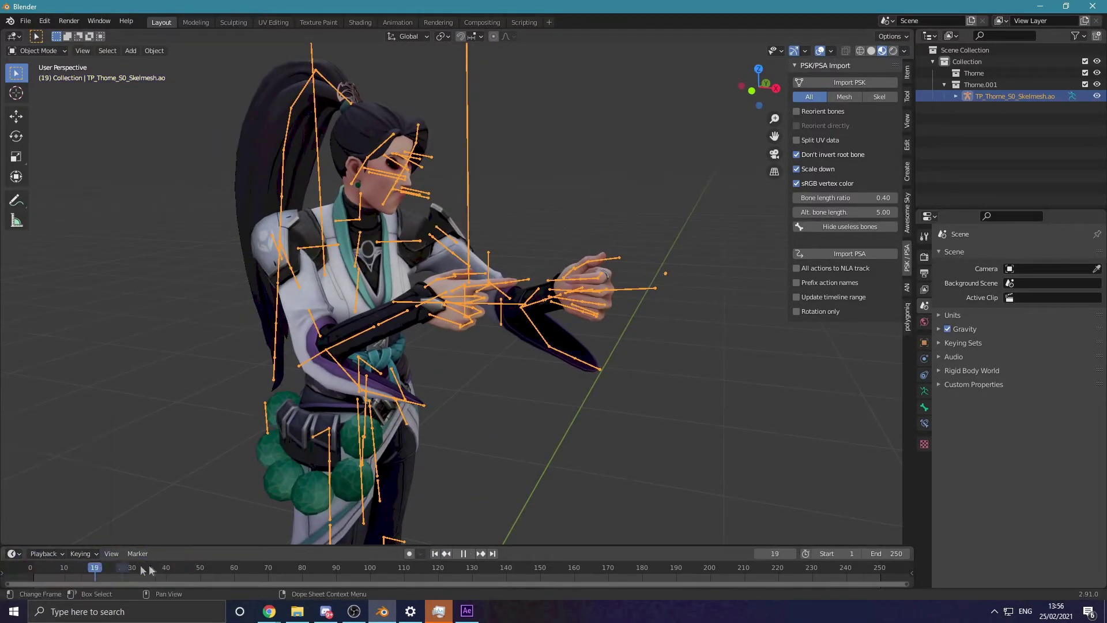
pyautogui.press('space')
# Switch the character's armature to Pose Mode and circle-select the bones around the face
pyautogui.moveTo(420, 368); pyautogui.dragTo(352, 346, button='middle')
pyautogui.scroll(3, 422, 315)
pyautogui.moveTo(422, 315); pyautogui.dragTo(461, 351, button='middle')
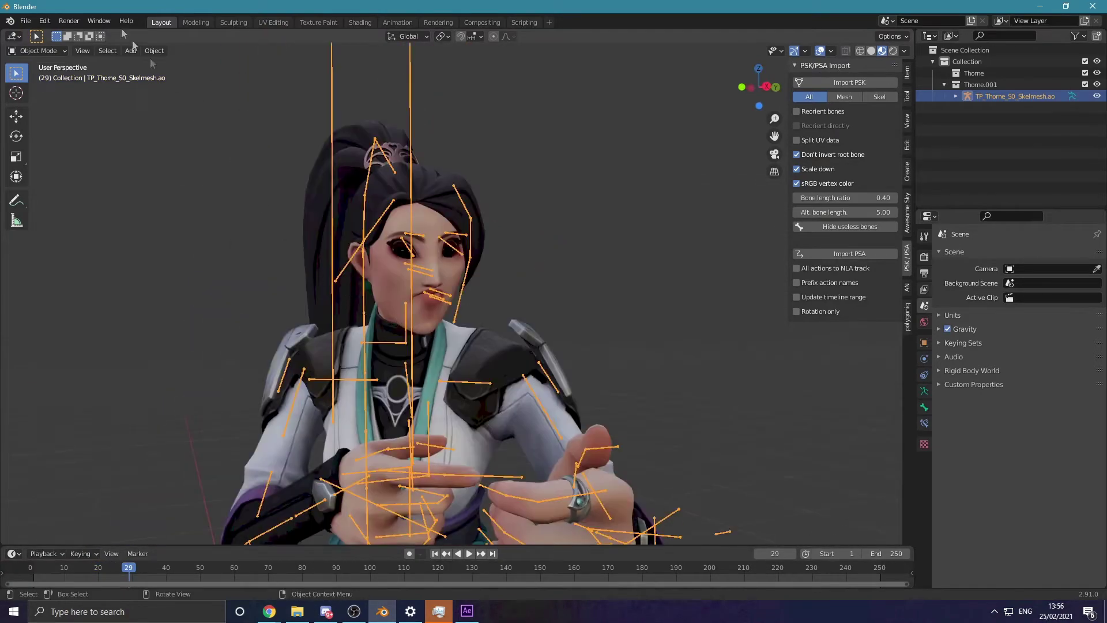
pyautogui.click(38, 90)
pyautogui.scroll(3, 438, 276)
pyautogui.moveTo(438, 276)
pyautogui.mouseDown(button='middle')
pyautogui.moveTo(465, 267)
pyautogui.moveTo(453, 288)
pyautogui.mouseUp(button='middle')
pyautogui.moveTo(542, 293); pyautogui.dragTo(559, 296, button='middle')
pyautogui.moveTo(453, 279); pyautogui.dragTo(494, 266)
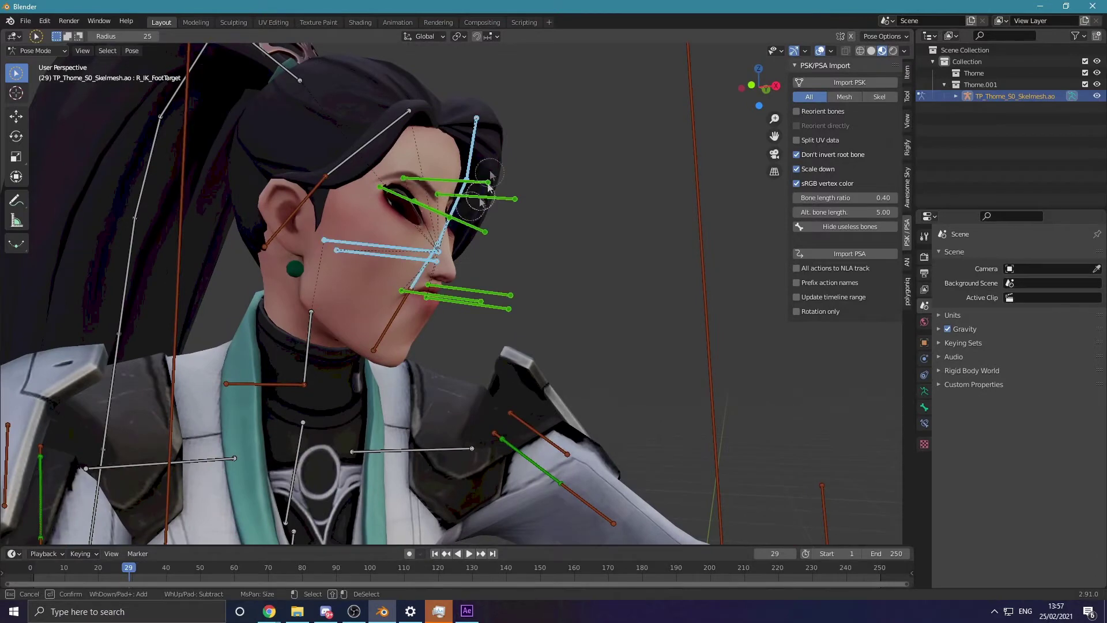
pyautogui.moveTo(512, 250); pyautogui.dragTo(486, 265, button='middle')
pyautogui.press('w')
pyautogui.press('w')
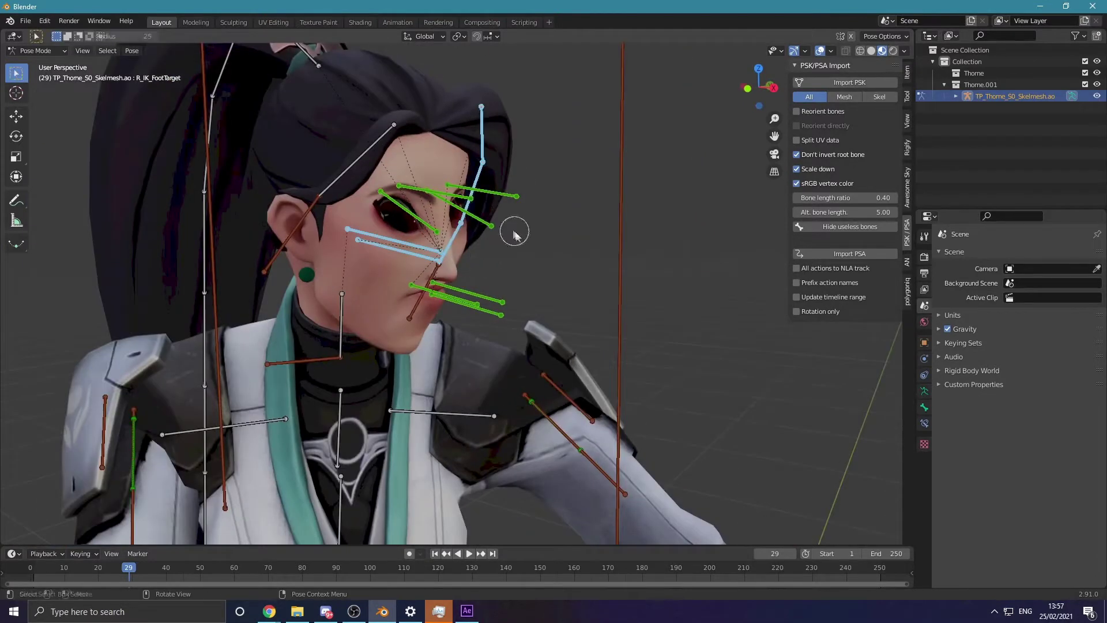
pyautogui.click(570, 242)
pyautogui.moveTo(571, 242); pyautogui.dragTo(535, 277, button='middle')
pyautogui.moveTo(535, 278); pyautogui.dragTo(528, 278)
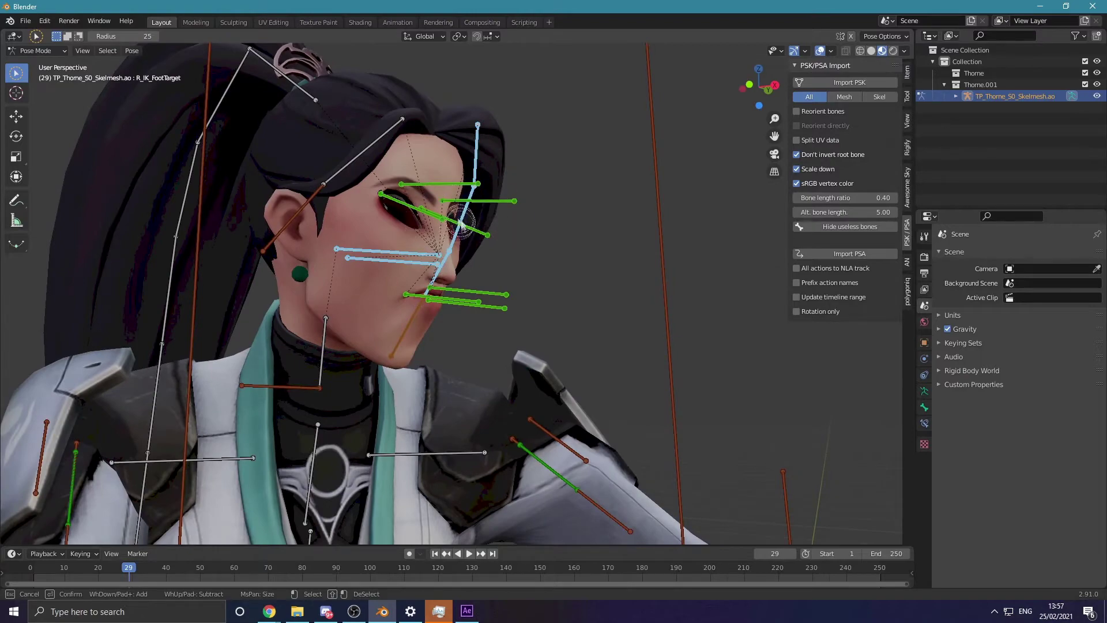
pyautogui.moveTo(523, 242); pyautogui.dragTo(444, 242, button='middle')
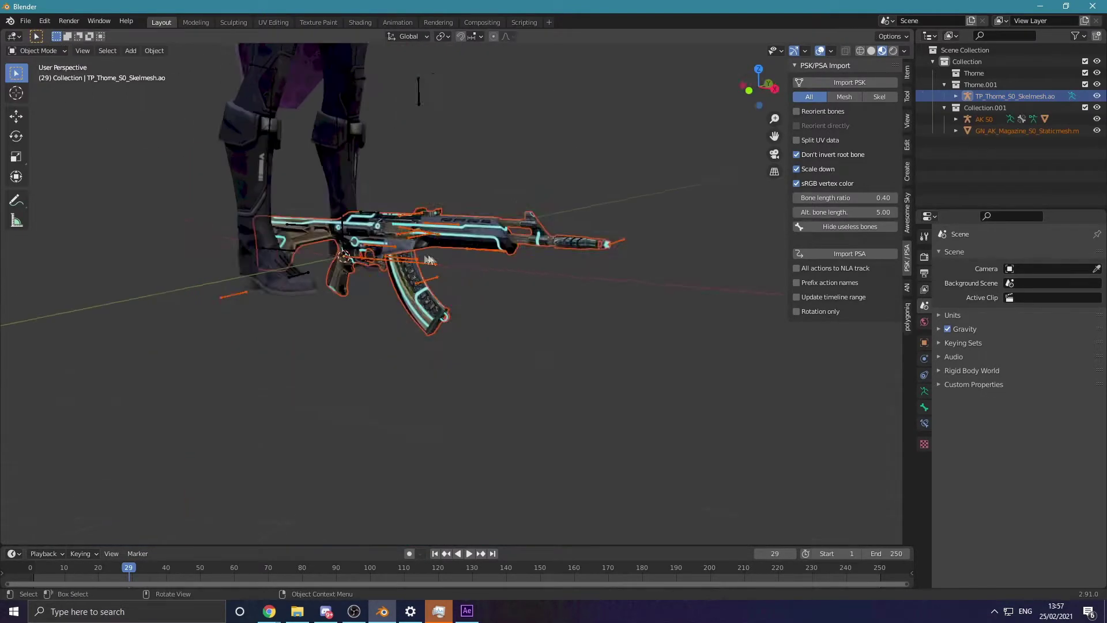
pyautogui.moveTo(473, 340)
pyautogui.mouseDown(button='middle')
pyautogui.moveTo(499, 350)
pyautogui.moveTo(455, 350)
pyautogui.mouseUp(button='middle')
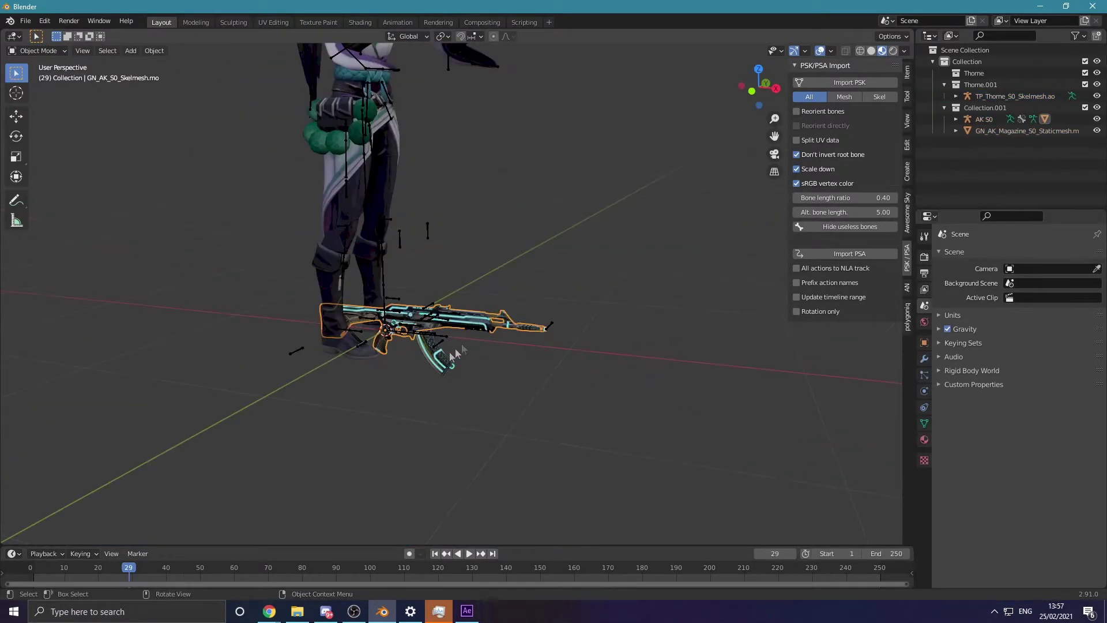
pyautogui.hotkey('ctrl', 'z')
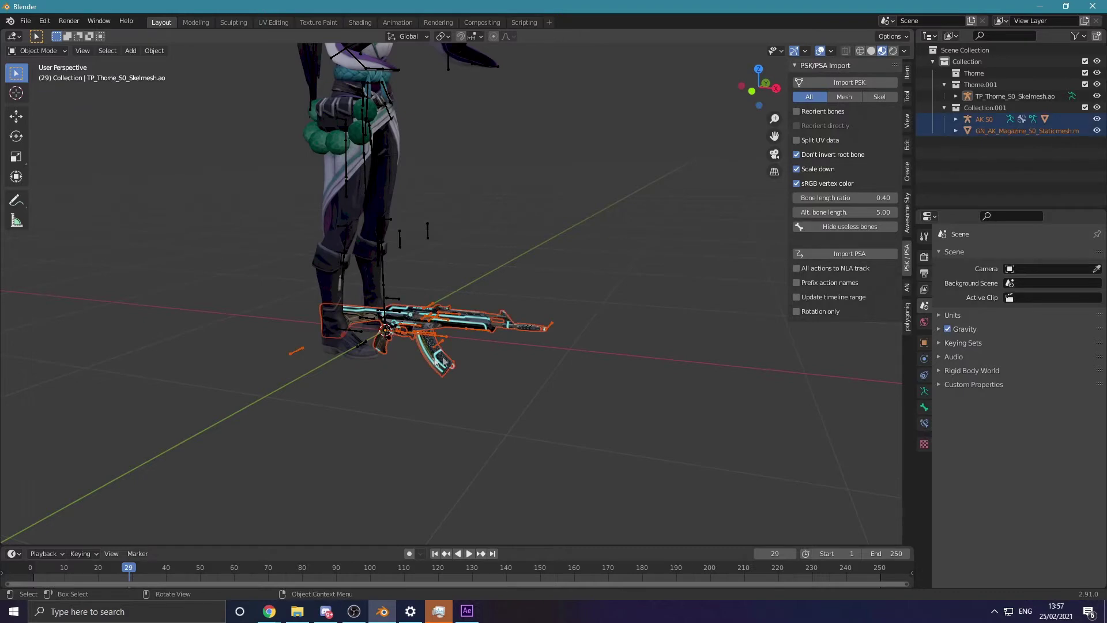
pyautogui.press('g')
pyautogui.click(604, 236)
pyautogui.hotkey('ctrl', 'z')
# Select the AK S0 armature and move the rifle up from the floor to the character's hands
pyautogui.scroll(2, 542, 306)
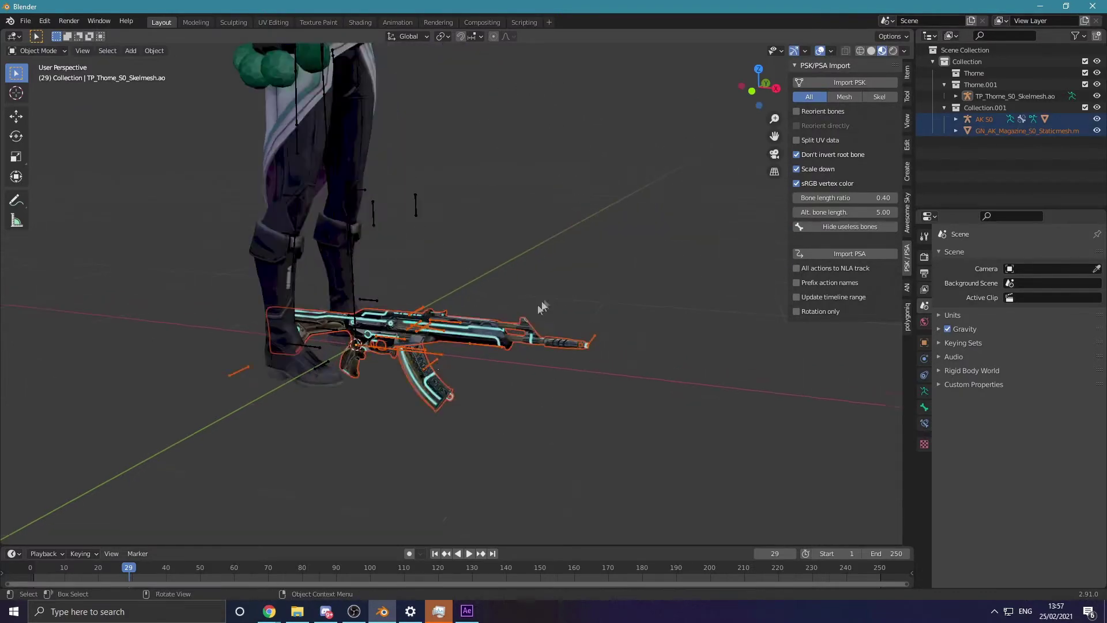
pyautogui.click(429, 338)
pyautogui.moveTo(421, 330); pyautogui.dragTo(455, 327, button='middle')
pyautogui.press('g')
pyautogui.click(460, 109)
pyautogui.keyDown('shift'); pyautogui.moveTo(460, 109); pyautogui.dragTo(328, 361, button='middle'); pyautogui.keyUp('shift')
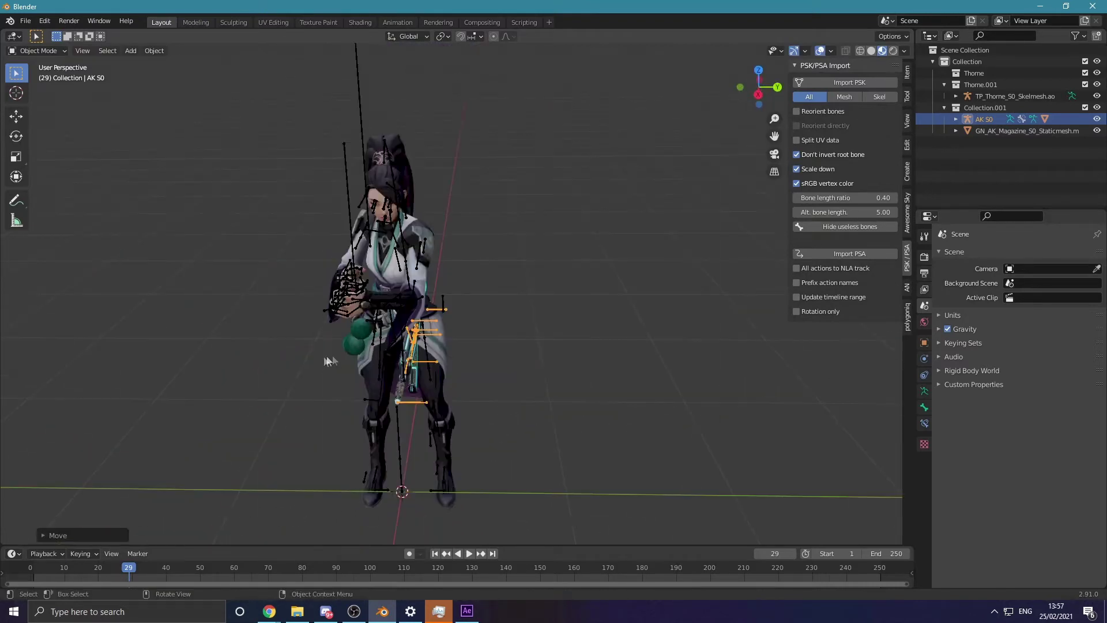
pyautogui.press('g')
pyautogui.click(298, 287)
# Shift the AK S0 armature along the Y axis with the Move tool so the rifle is in front of the character
pyautogui.moveTo(299, 292); pyautogui.dragTo(105, 231, button='middle')
pyautogui.click(16, 117)
pyautogui.moveTo(357, 266); pyautogui.dragTo(423, 283, button='middle')
pyautogui.click(421, 283)
pyautogui.click(422, 283)
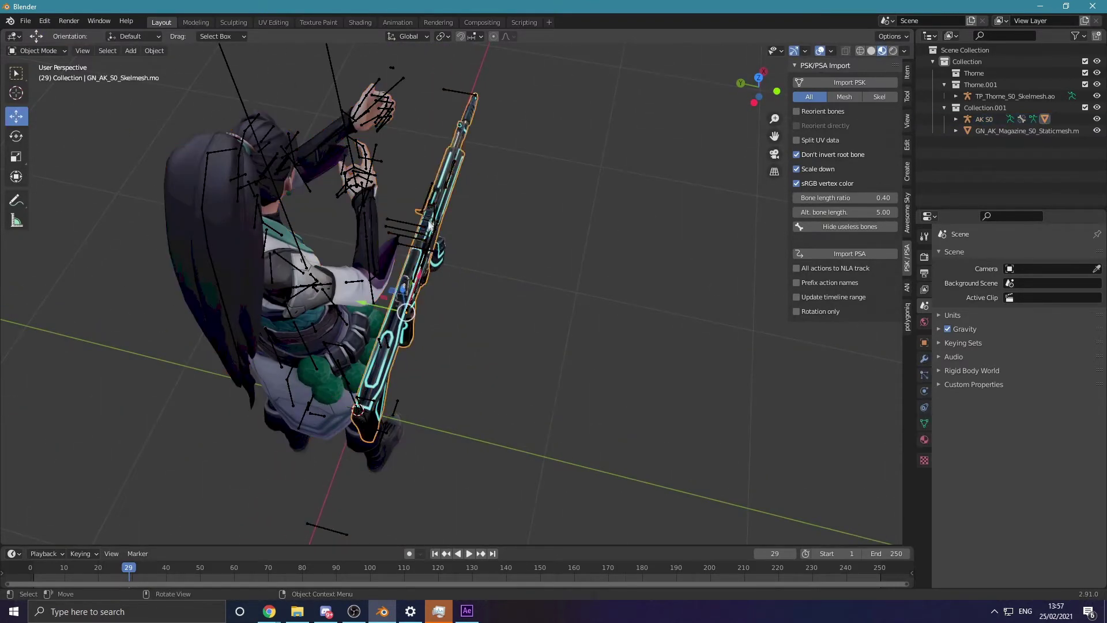
pyautogui.press('KP_Decimal')
pyautogui.moveTo(341, 345); pyautogui.dragTo(323, 345)
pyautogui.hotkey('ctrl', 'z')
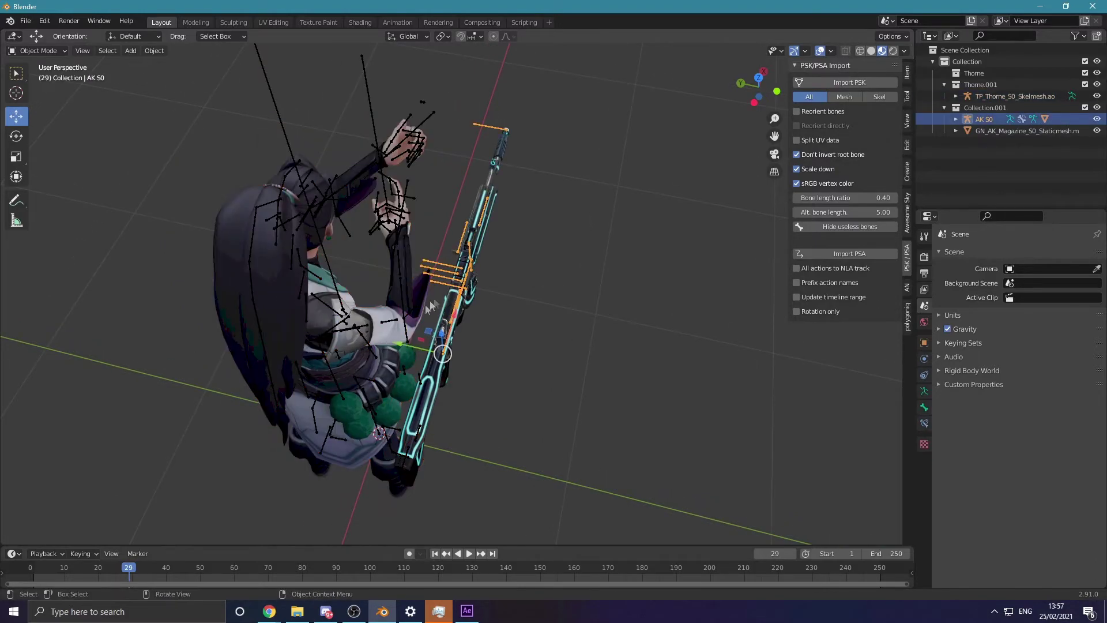
pyautogui.moveTo(401, 345); pyautogui.dragTo(320, 346)
# Fine-tune the AK S0 armature's position along single axes so the rifle's grip sits in the character's right hand
pyautogui.scroll(4, 311, 349)
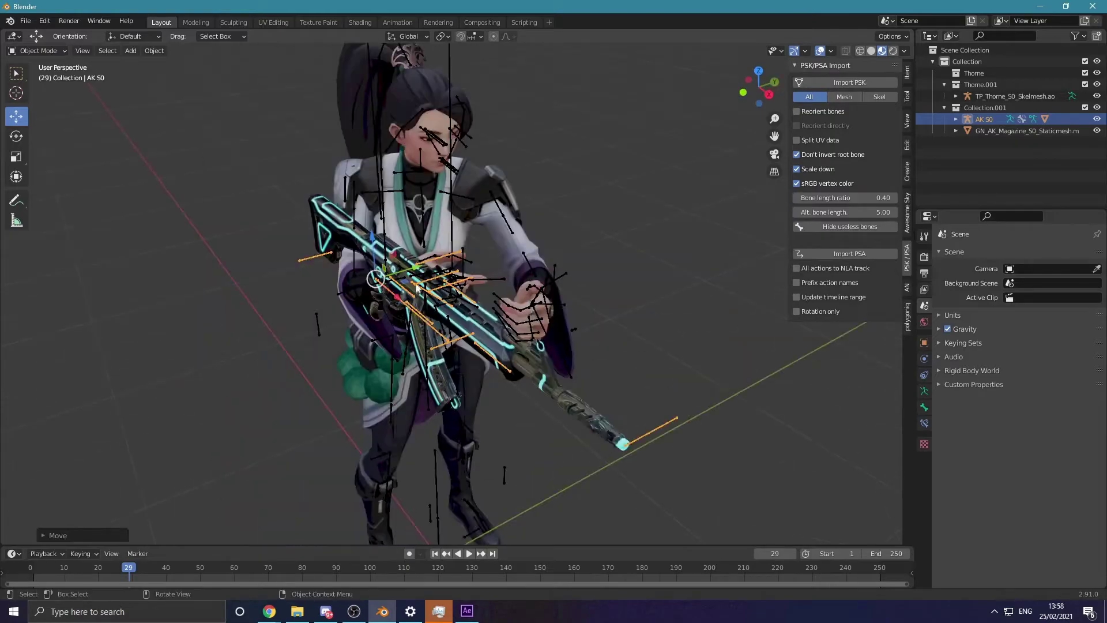
pyautogui.scroll(6, 391, 263)
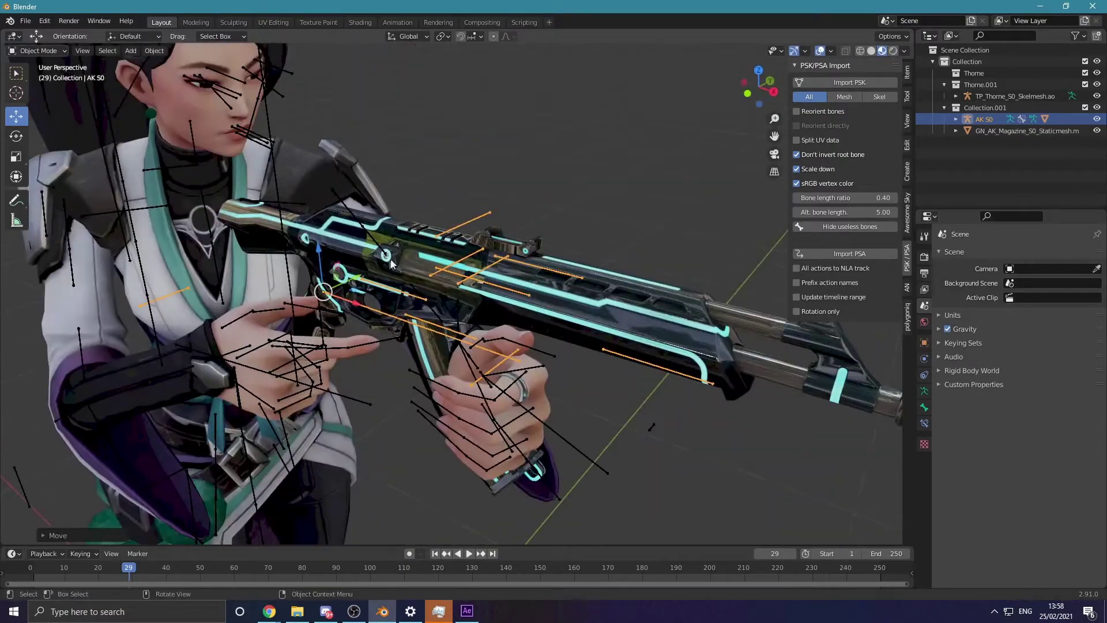
pyautogui.scroll(3, 391, 263)
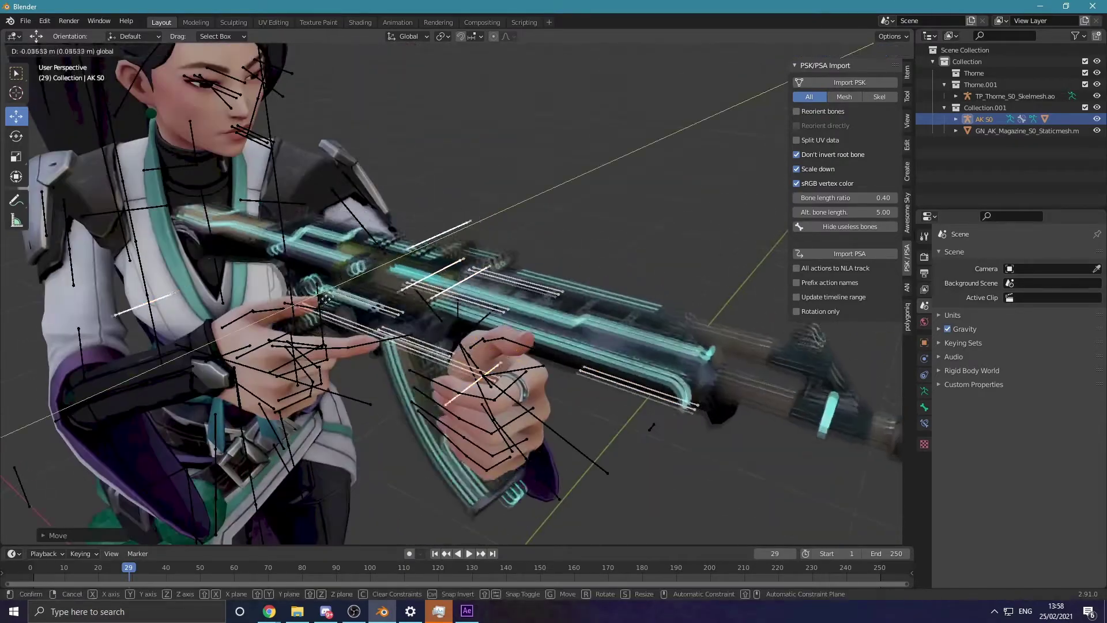
pyautogui.scroll(5, 342, 315)
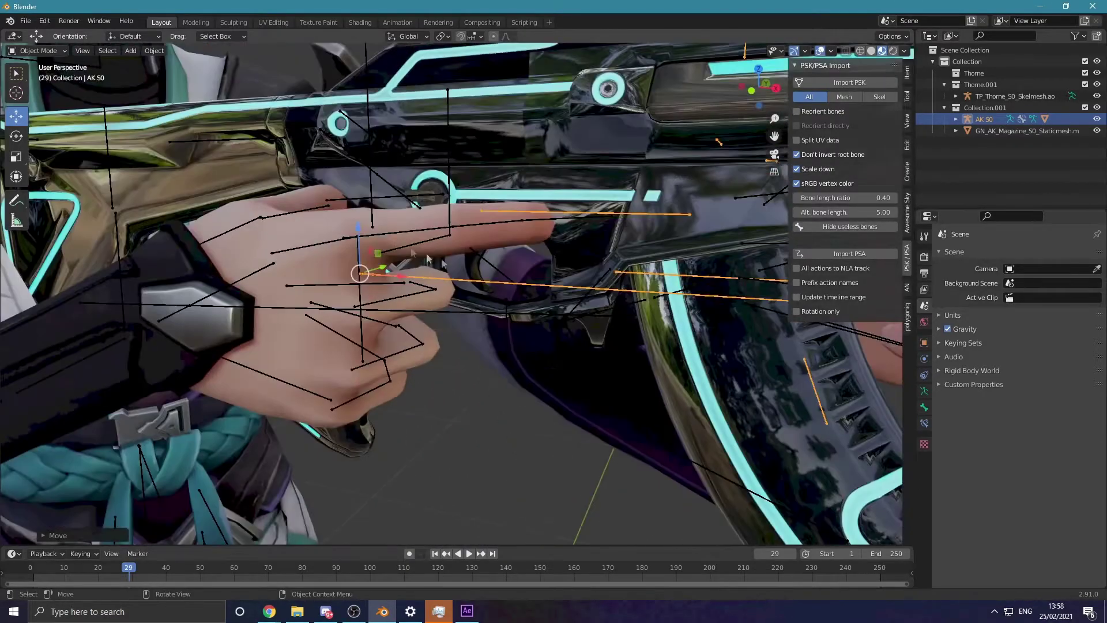
pyautogui.moveTo(401, 231); pyautogui.dragTo(402, 185)
pyautogui.keyDown('shift'); pyautogui.moveTo(498, 239); pyautogui.dragTo(383, 297, button='middle'); pyautogui.keyUp('shift')
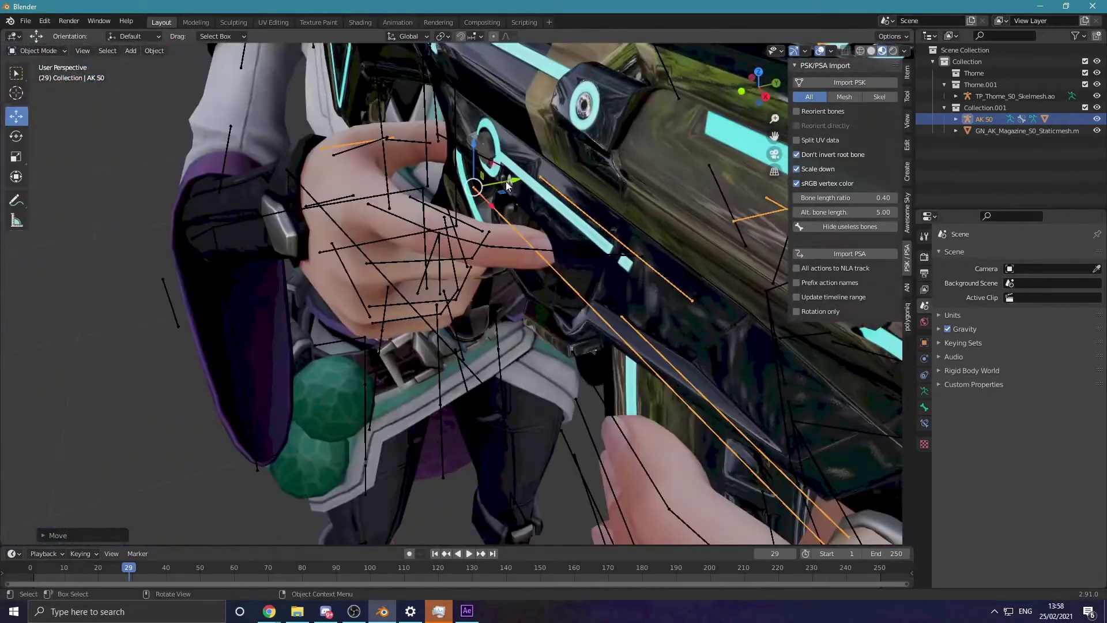
pyautogui.moveTo(521, 184); pyautogui.dragTo(486, 190)
# Select the character's armature, enter Pose Mode and rotate the L_Thumb2 bone so the left thumb fits against the rifle
pyautogui.moveTo(486, 192); pyautogui.dragTo(402, 268, button='middle')
pyautogui.scroll(3, 412, 248)
pyautogui.click(410, 248)
pyautogui.click(406, 244)
pyautogui.click(39, 90)
pyautogui.scroll(1, 421, 265)
pyautogui.click(439, 273)
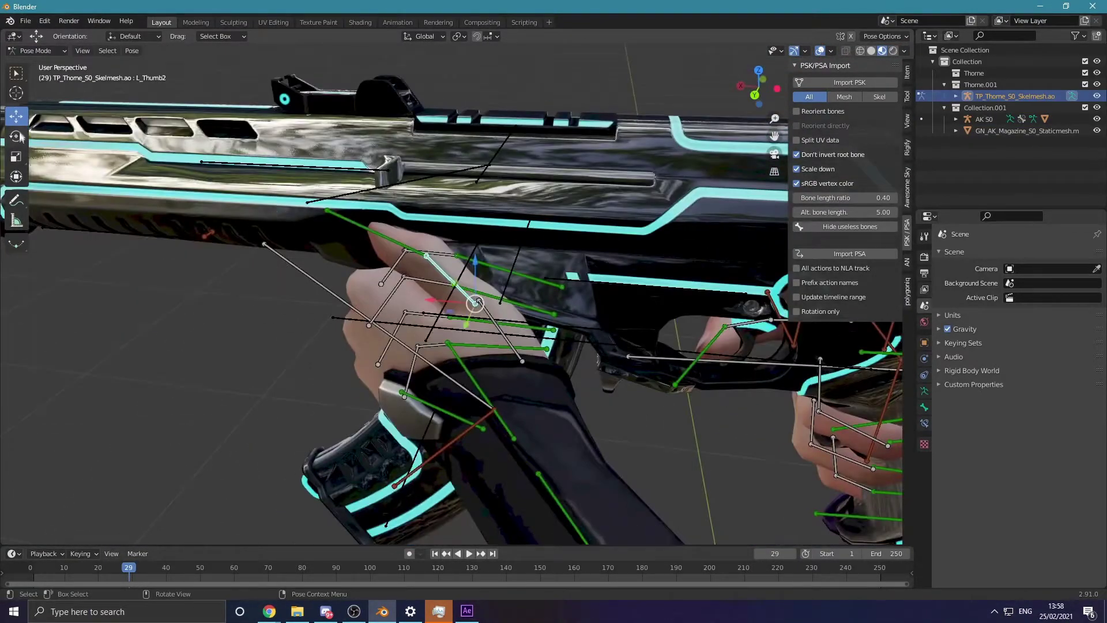
pyautogui.moveTo(448, 296); pyautogui.dragTo(452, 292)
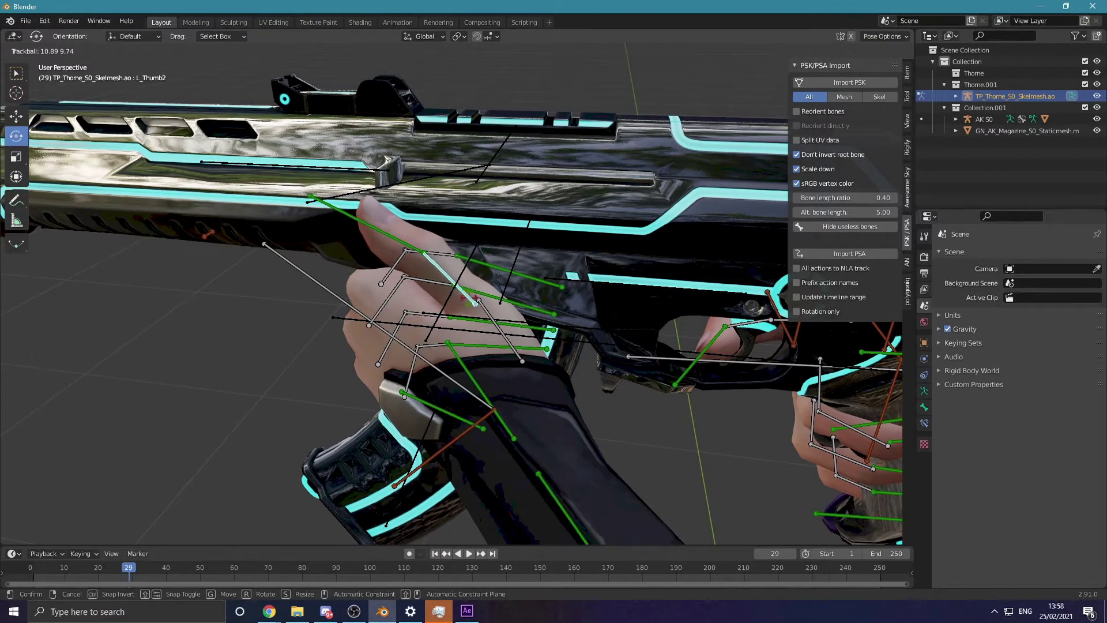
pyautogui.moveTo(471, 298); pyautogui.dragTo(472, 299)
pyautogui.moveTo(472, 294); pyautogui.dragTo(411, 225, button='middle')
# Inspect the character holding the rifle in Object Mode and return the armature to Pose Mode
pyautogui.scroll(-5, 570, 227)
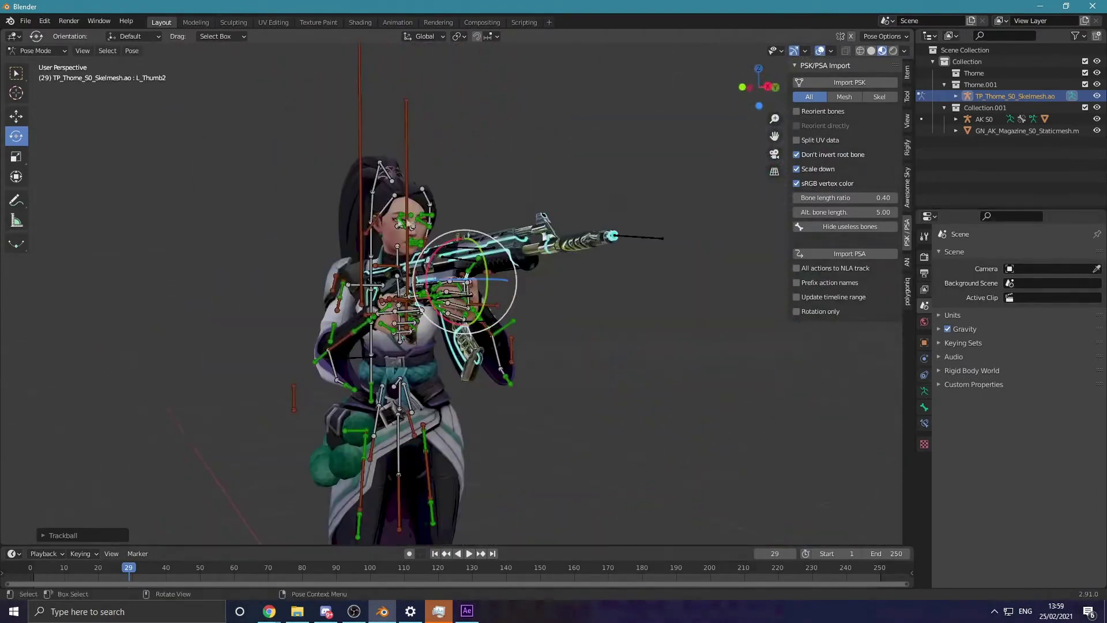
pyautogui.click(35, 64)
pyautogui.moveTo(403, 289); pyautogui.dragTo(461, 318, button='middle')
pyautogui.scroll(4, 415, 306)
pyautogui.click(43, 52)
pyautogui.click(40, 89)
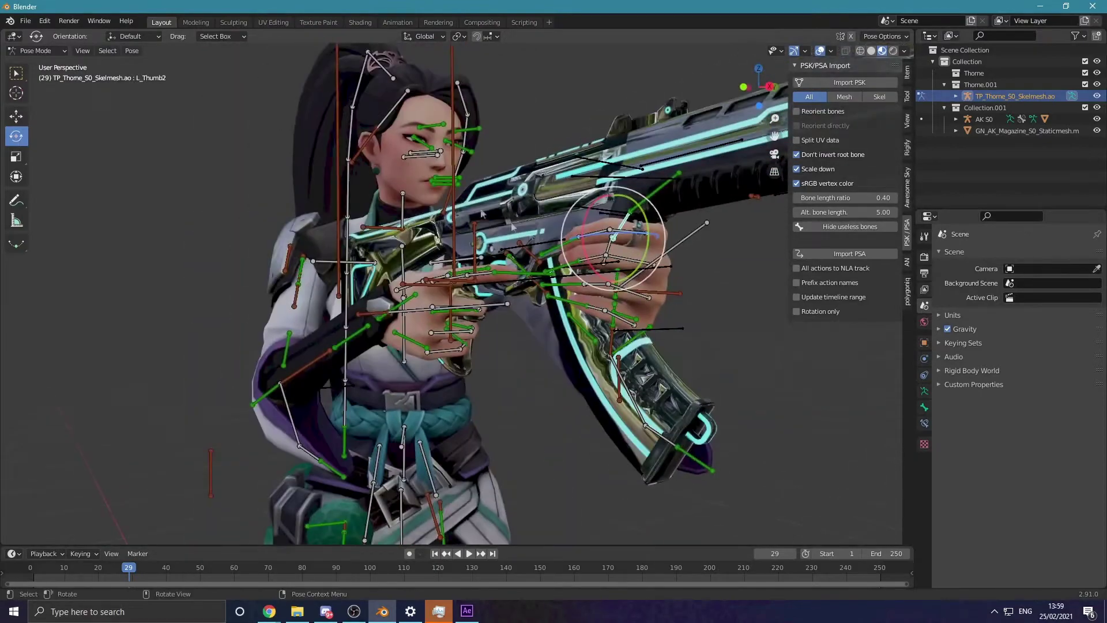
# Return to Object Mode, deselect the armature and examine the posed character with the rifle from several angles
pyautogui.click(50, 64)
pyautogui.scroll(-5, 450, 249)
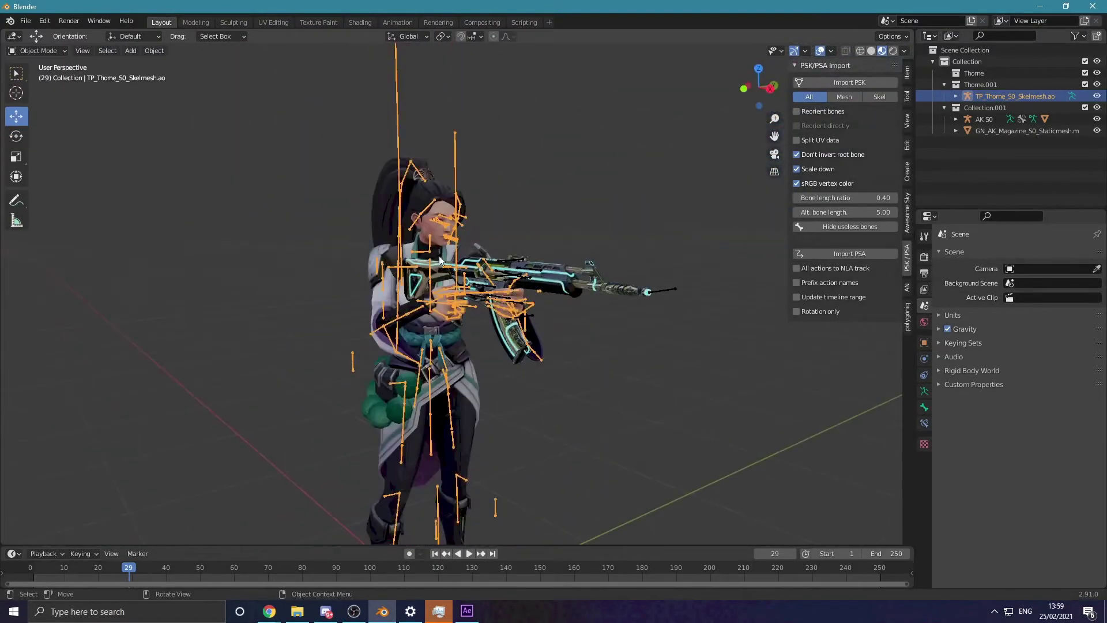
pyautogui.scroll(6, 449, 249)
pyautogui.scroll(-5, 450, 249)
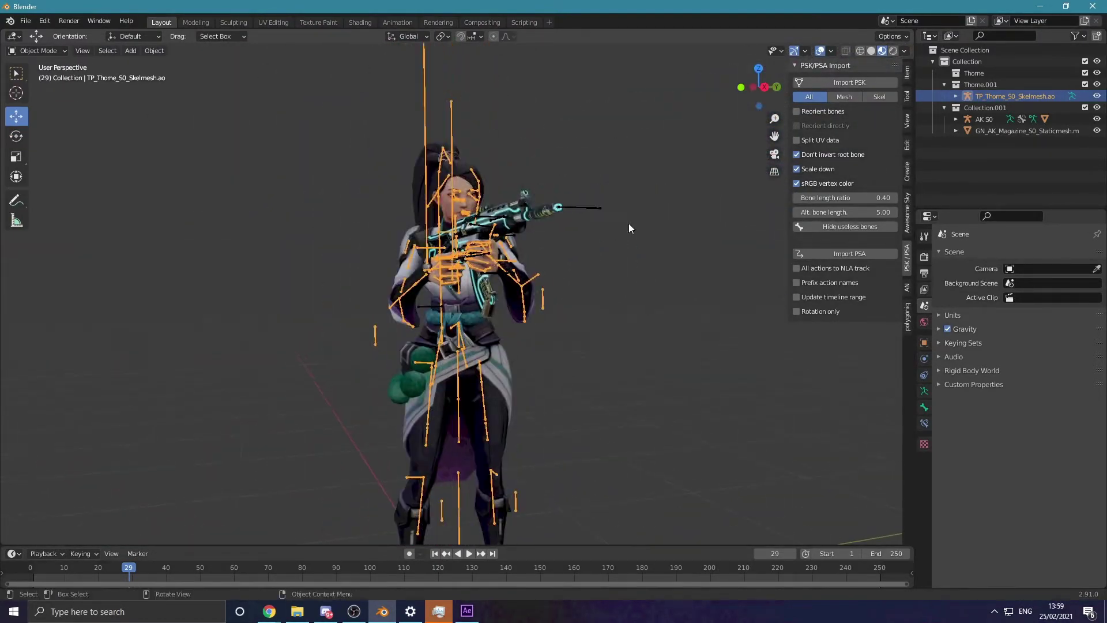
pyautogui.click(629, 223)
pyautogui.scroll(6, 628, 224)
pyautogui.scroll(-5, 546, 233)
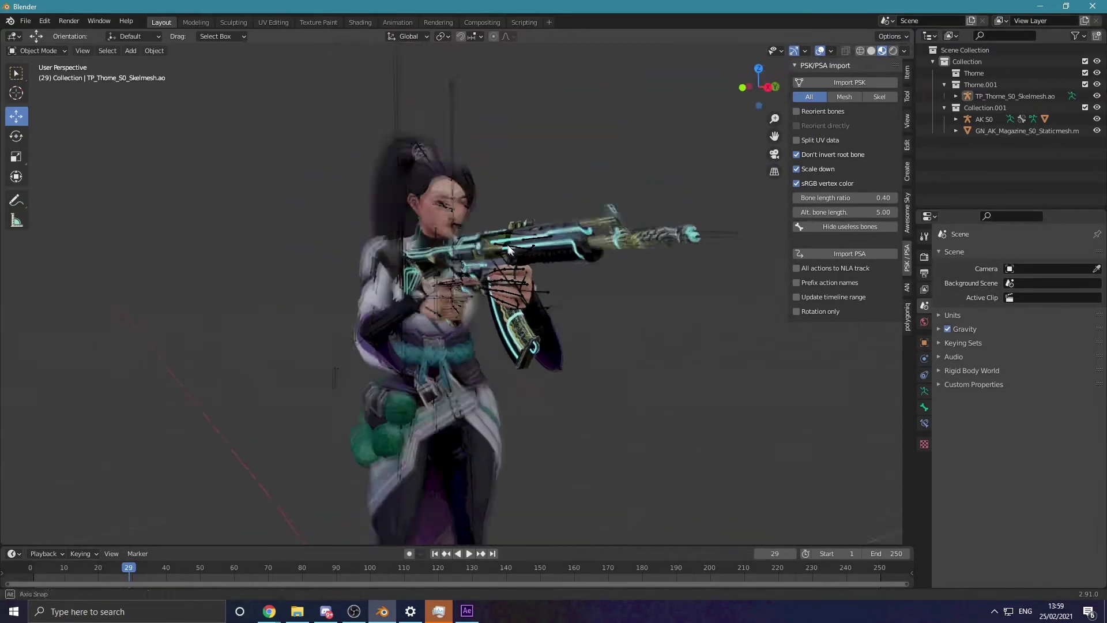
pyautogui.scroll(4, 521, 242)
pyautogui.moveTo(520, 242); pyautogui.dragTo(500, 244, button='middle')
# Add a camera to the scene and align it to the current view of the character
pyautogui.hotkey('shift', 'a')
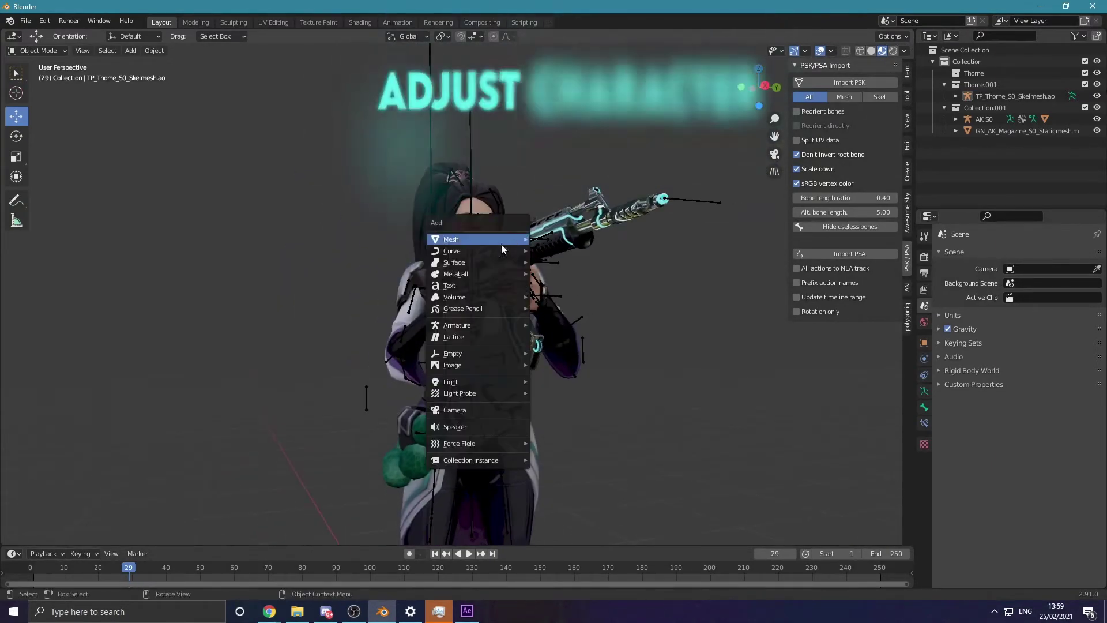
pyautogui.click(454, 410)
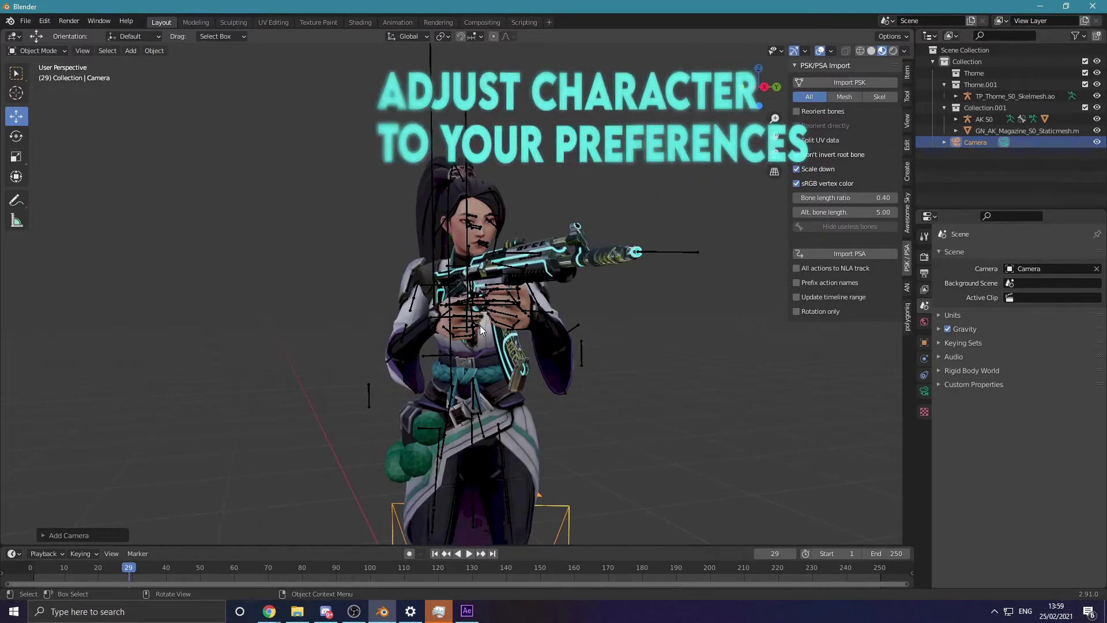
pyautogui.press('ctrl+alt+KP_0')
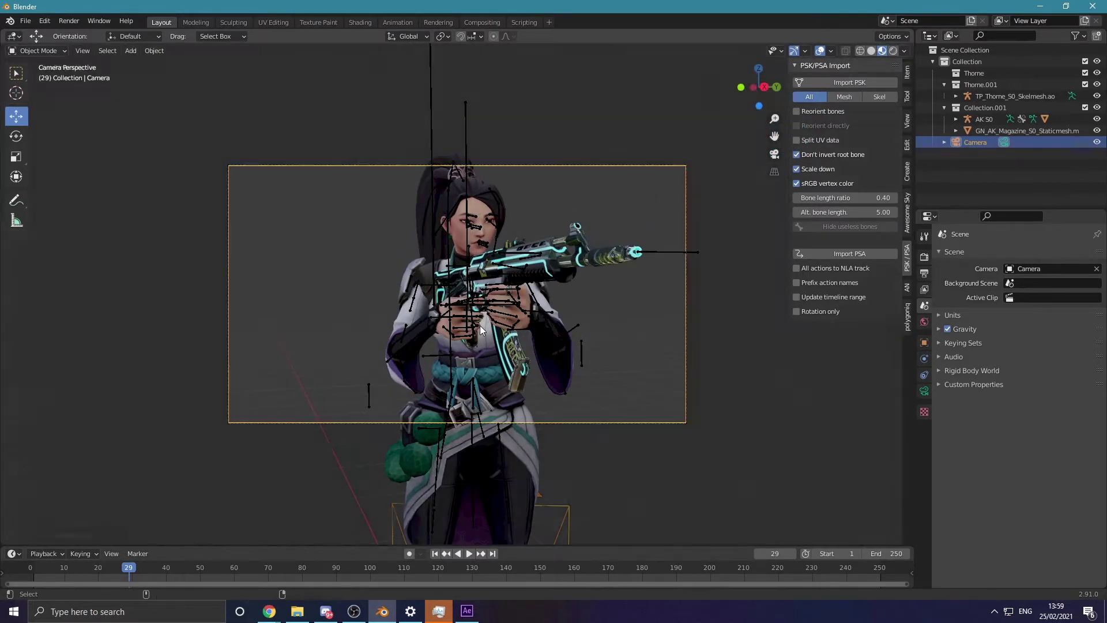
# Lock the camera to the view and reframe the shot so the character's upper body and rifle fill the frame
pyautogui.click(908, 121)
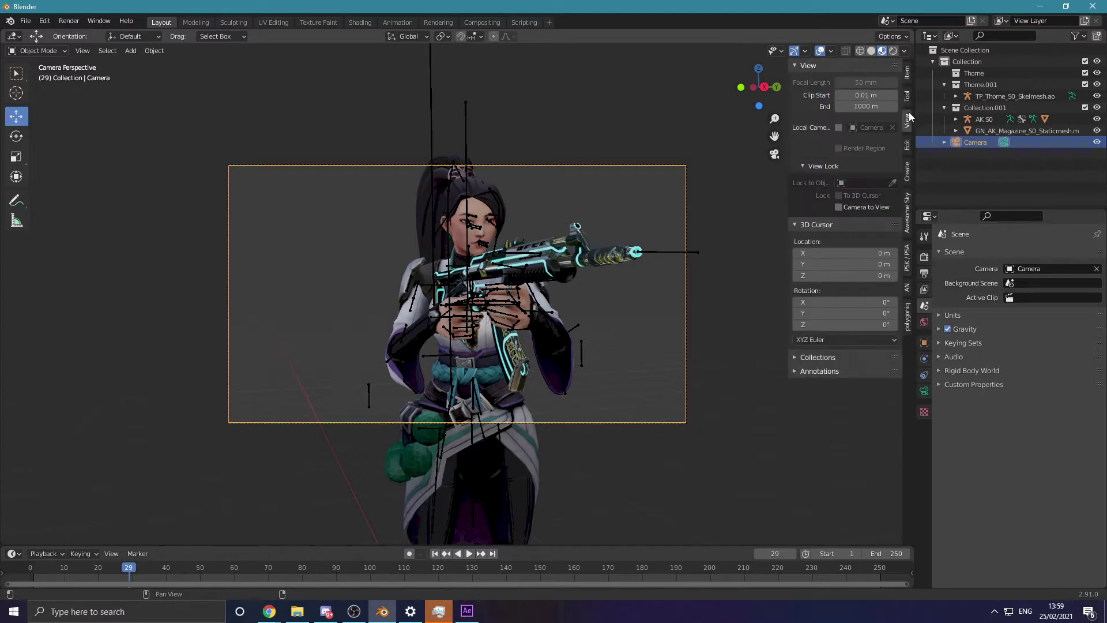
pyautogui.moveTo(439, 299); pyautogui.dragTo(468, 300, button='middle')
pyautogui.scroll(-2, 468, 300)
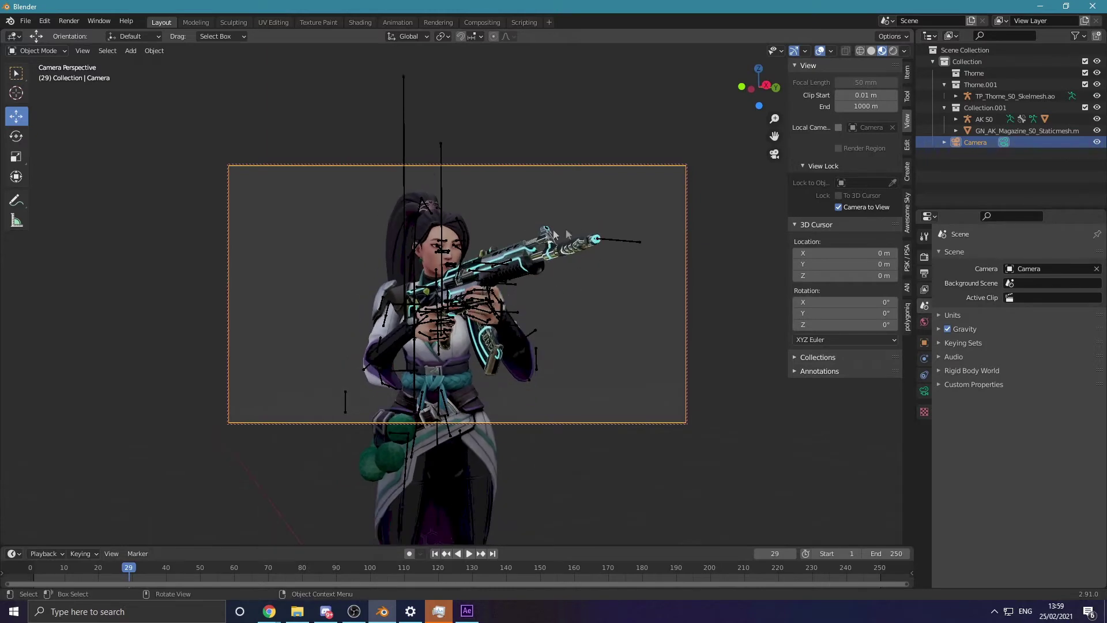
pyautogui.moveTo(528, 247); pyautogui.dragTo(489, 282, button='middle')
pyautogui.click(489, 279)
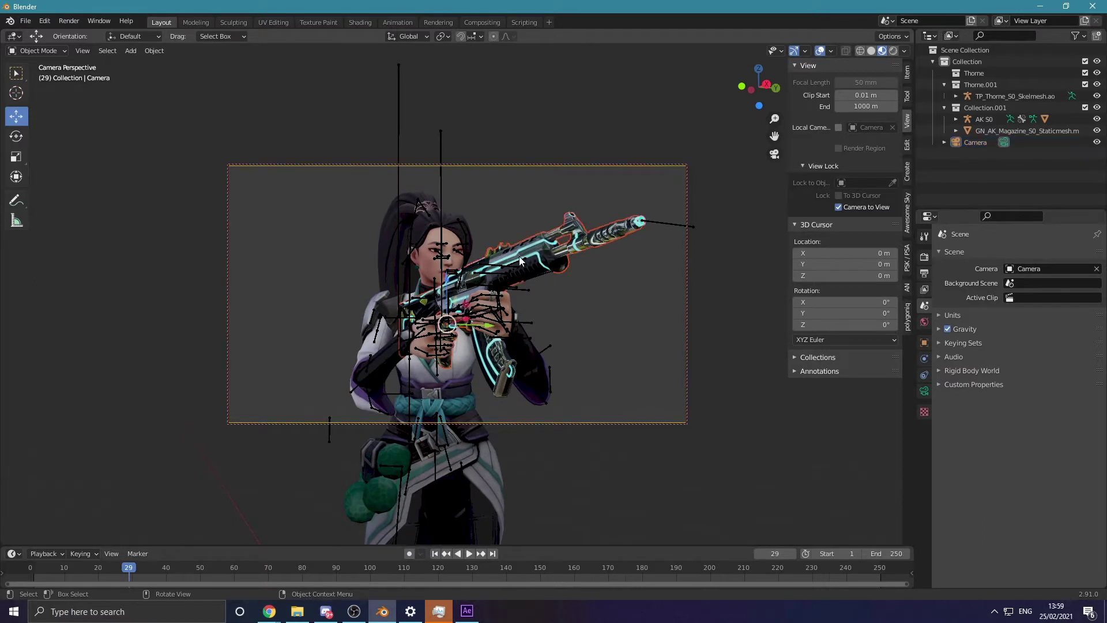
pyautogui.click(484, 267)
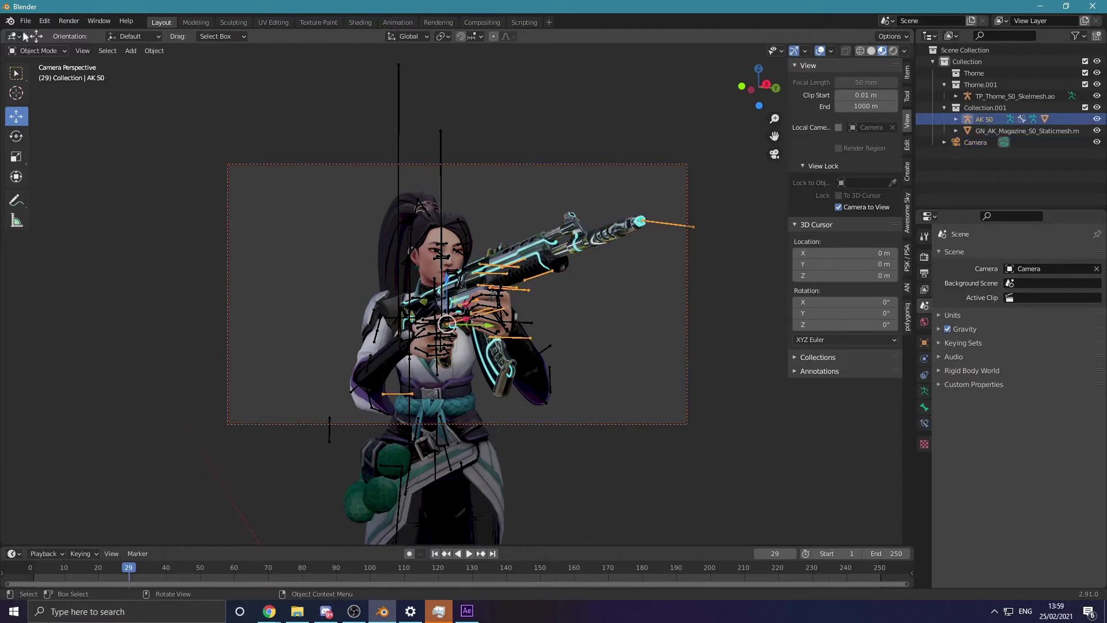
# Switch the render engine to Cycles and set its device to GPU Compute
pyautogui.click(924, 257)
pyautogui.click(1024, 255)
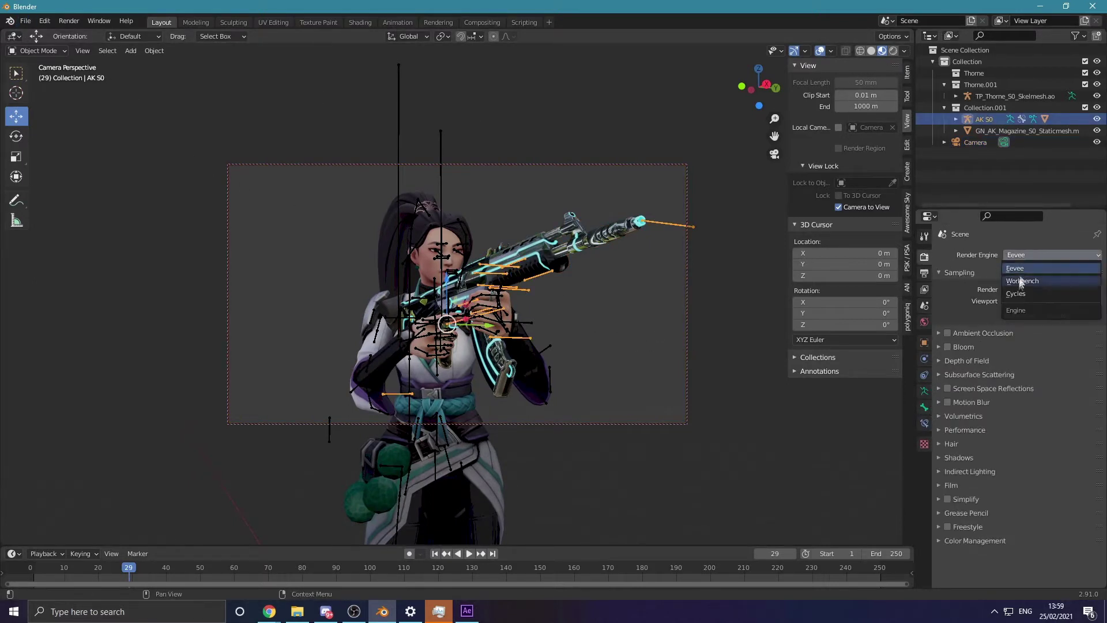
pyautogui.click(1018, 293)
pyautogui.click(1025, 284)
pyautogui.click(1020, 306)
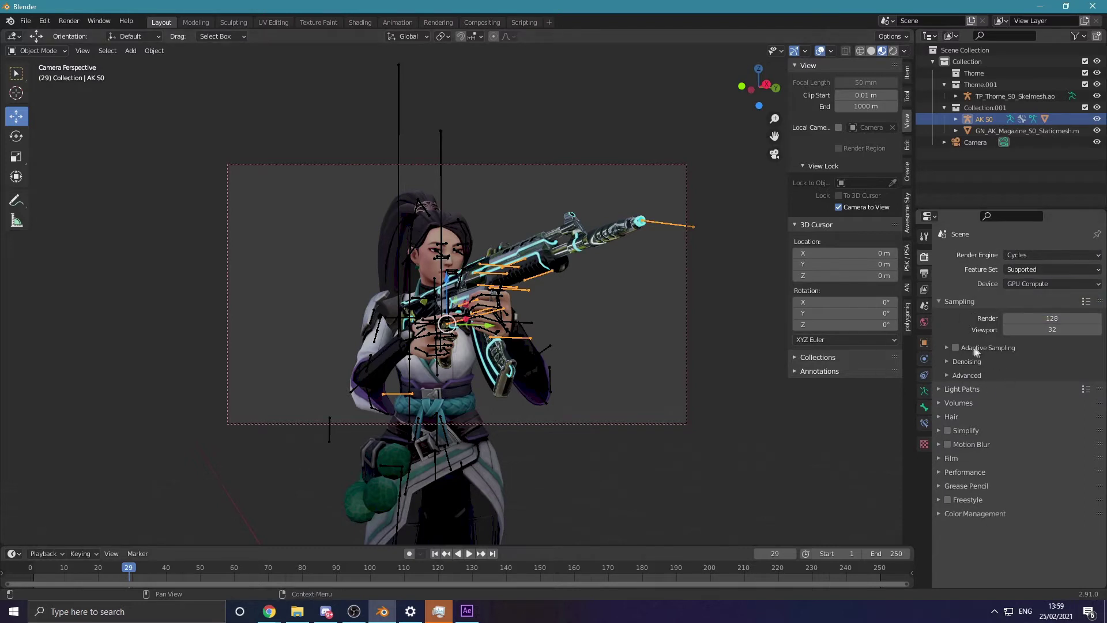
# Set the render samples to 600 with adaptive sampling, NLM render denoising and automatic viewport denoising, and review the light path bounces
pyautogui.click(947, 364)
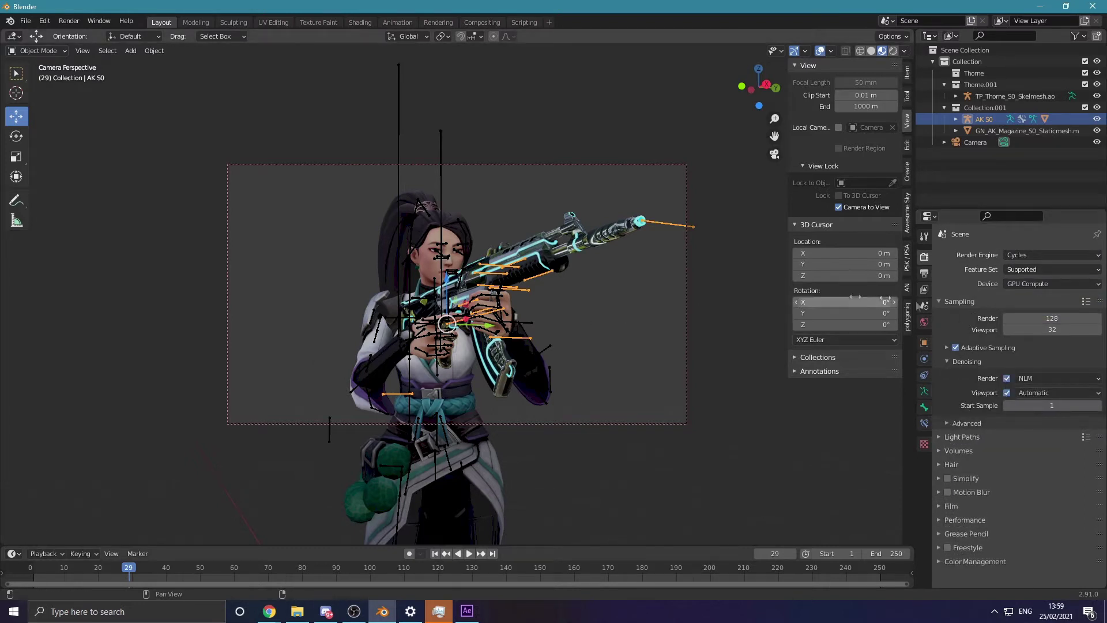
pyautogui.click(940, 437)
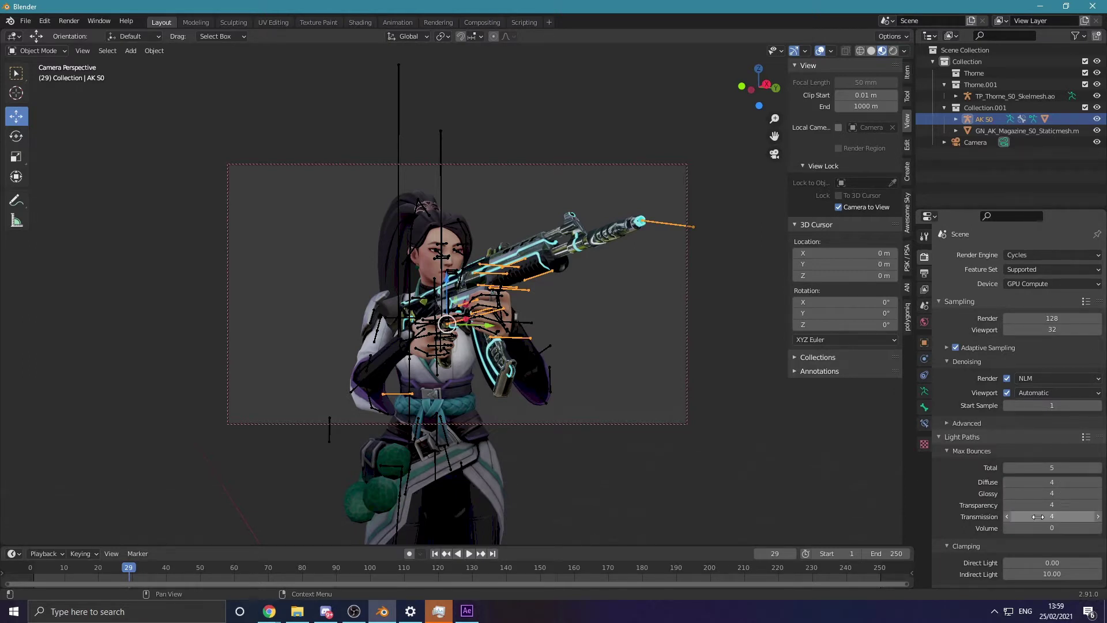
pyautogui.scroll(-4, 988, 494)
pyautogui.scroll(4, 999, 494)
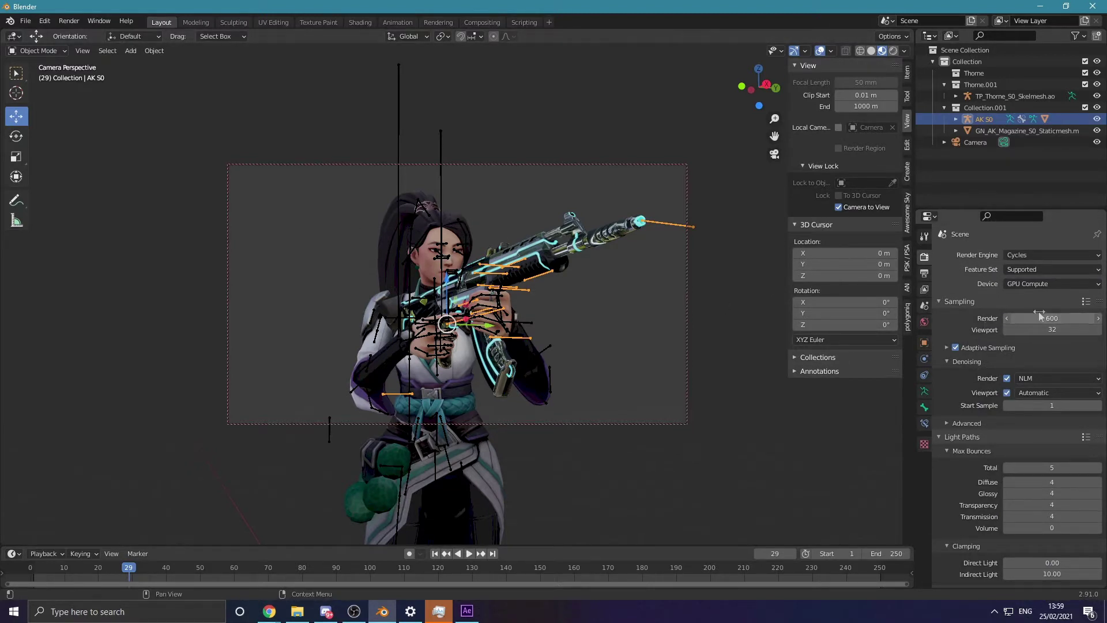
# Set the output resolution to 2560 x 1440 px
pyautogui.click(924, 274)
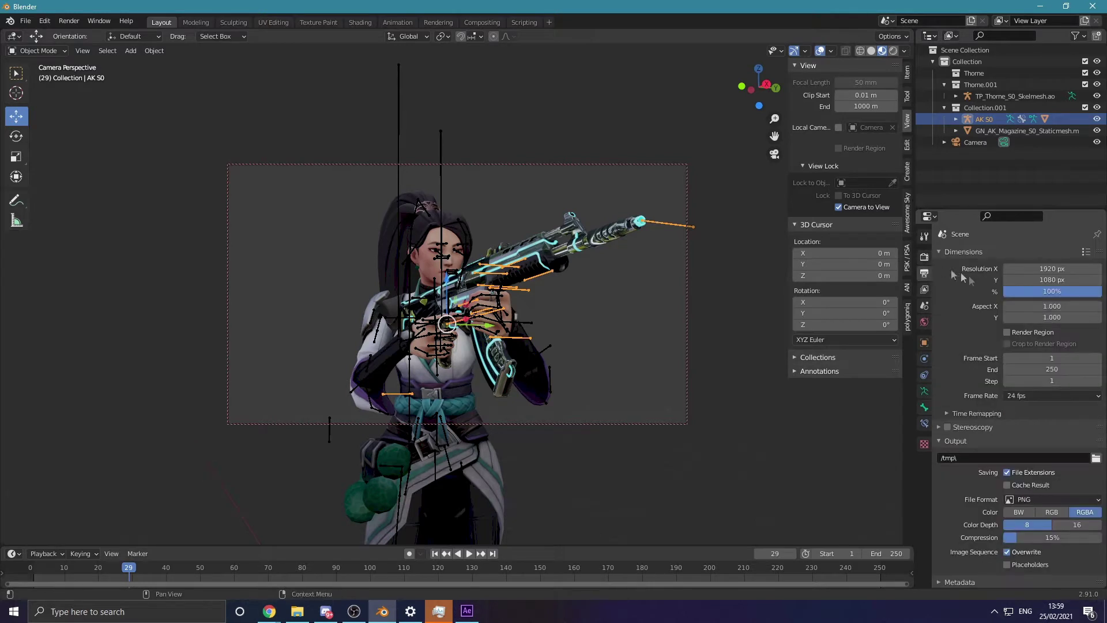
pyautogui.click(1036, 271)
pyautogui.write('2560')
pyautogui.press('Return')
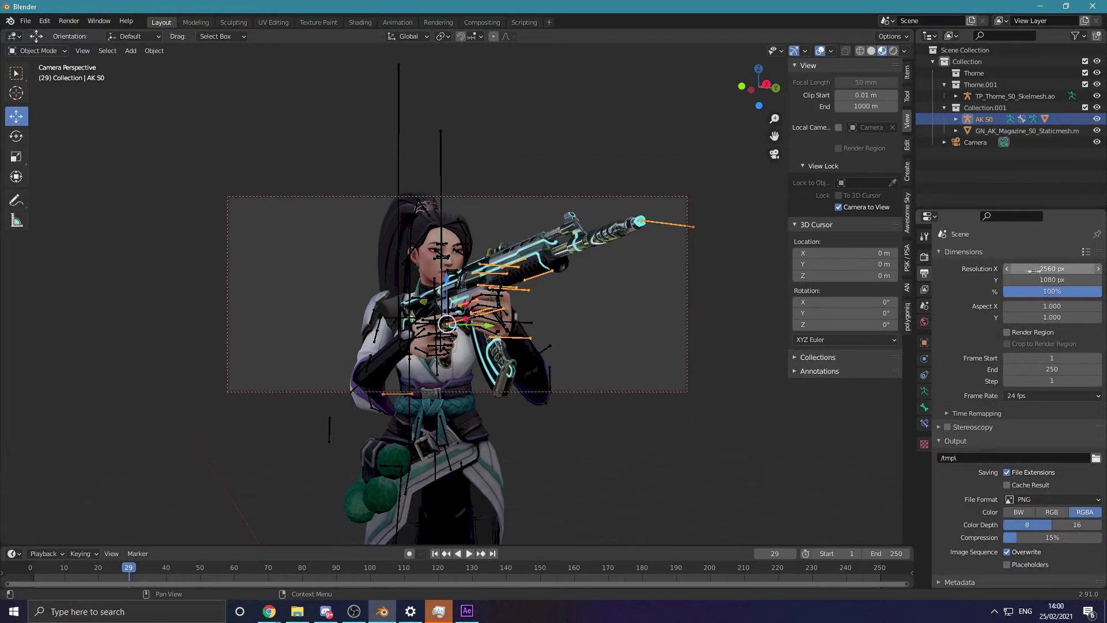
pyautogui.click(1047, 280)
pyautogui.write('144')
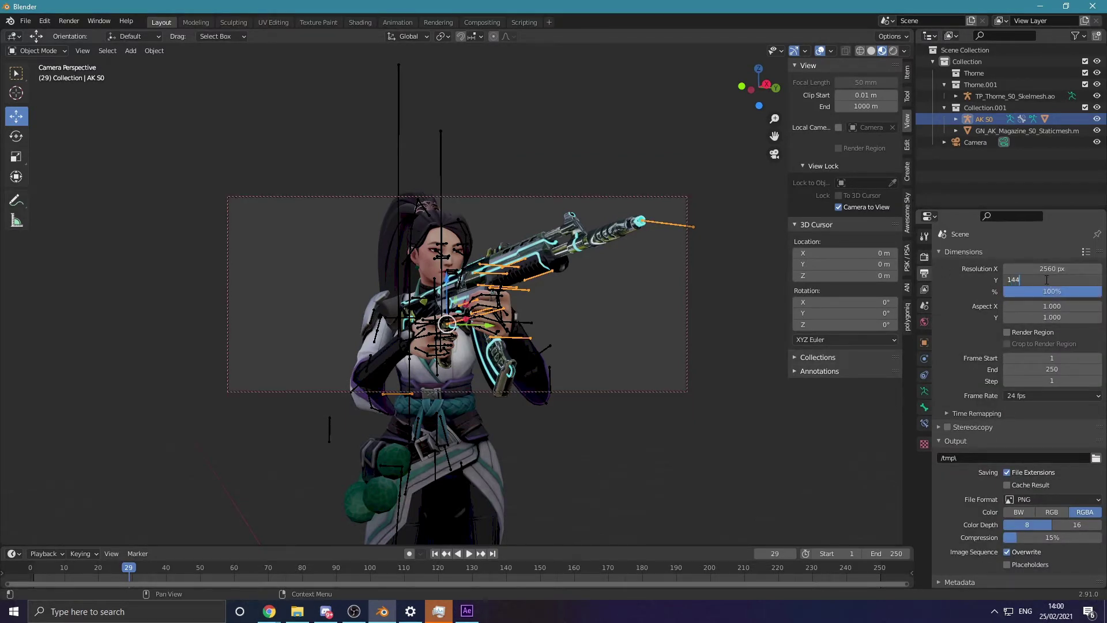
pyautogui.write('0')
pyautogui.press('Return')
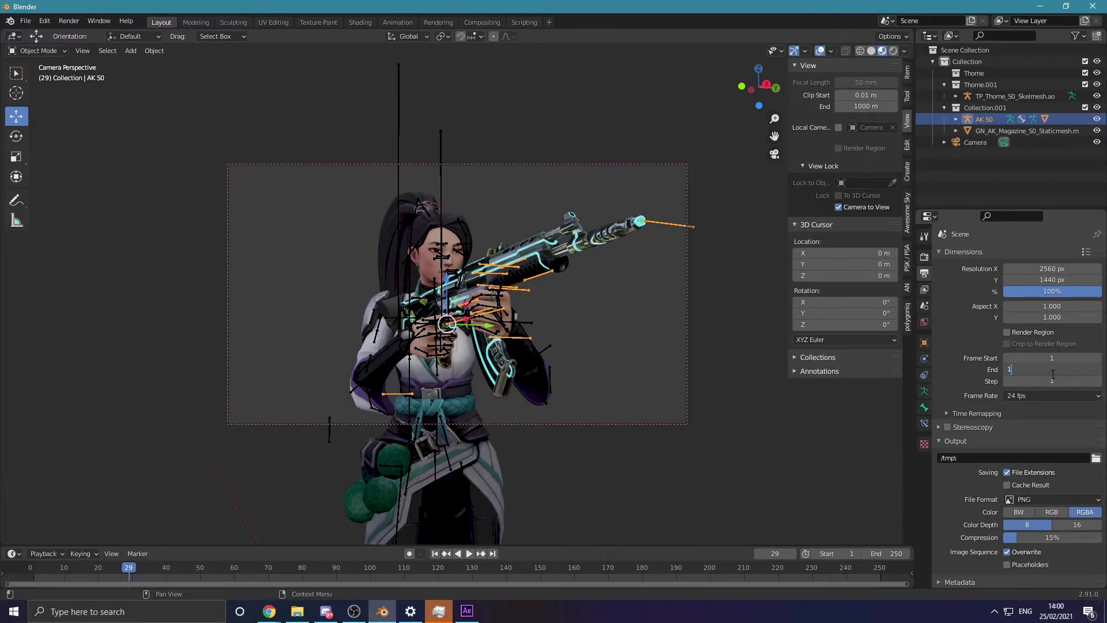
# Set the end frame of the render range to 1
pyautogui.click(1053, 372)
pyautogui.write('1')
pyautogui.press('Return')
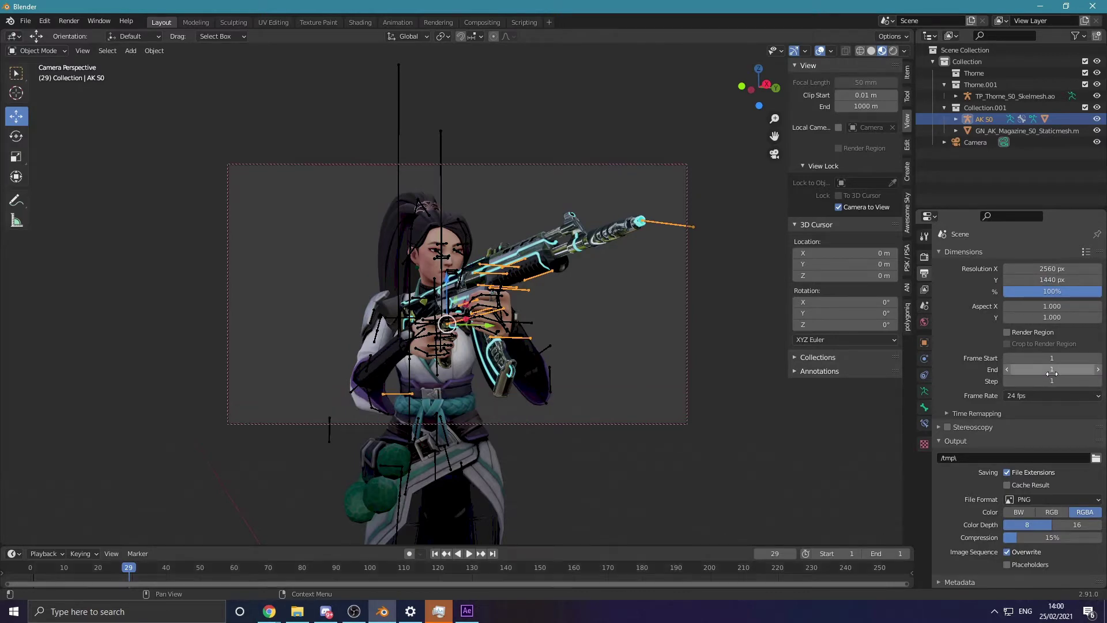
# Set the output file to sAGE TUT in C:\tmp and the PNG color depth to 16
pyautogui.click(1094, 459)
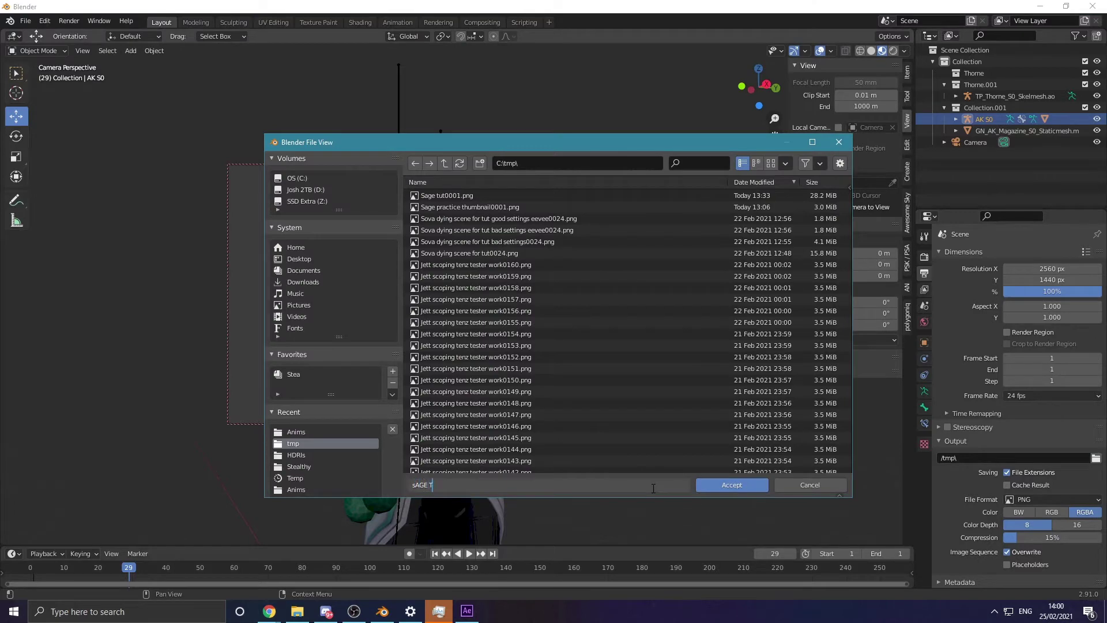
pyautogui.click(731, 483)
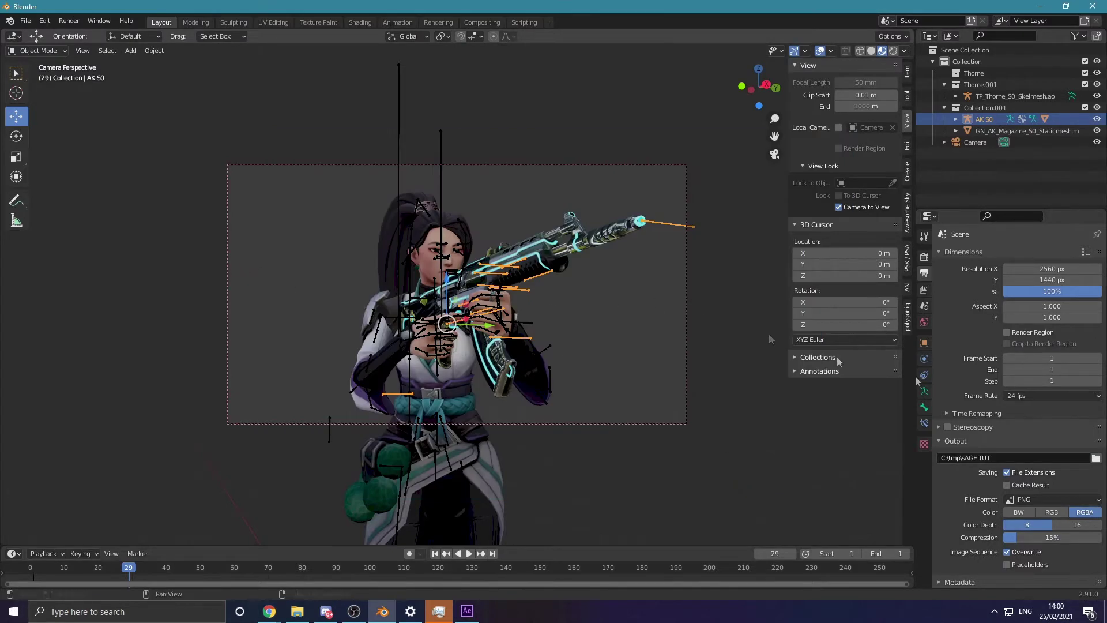
pyautogui.scroll(-1, 1002, 328)
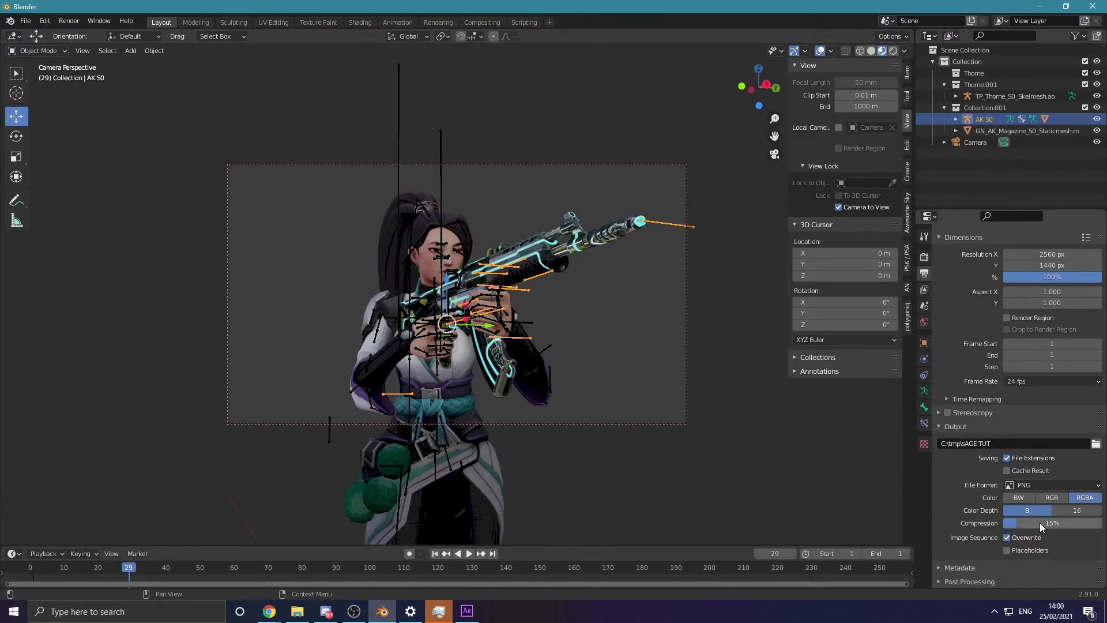
pyautogui.click(1070, 512)
# Make the render background transparent in the Film settings
pyautogui.click(924, 256)
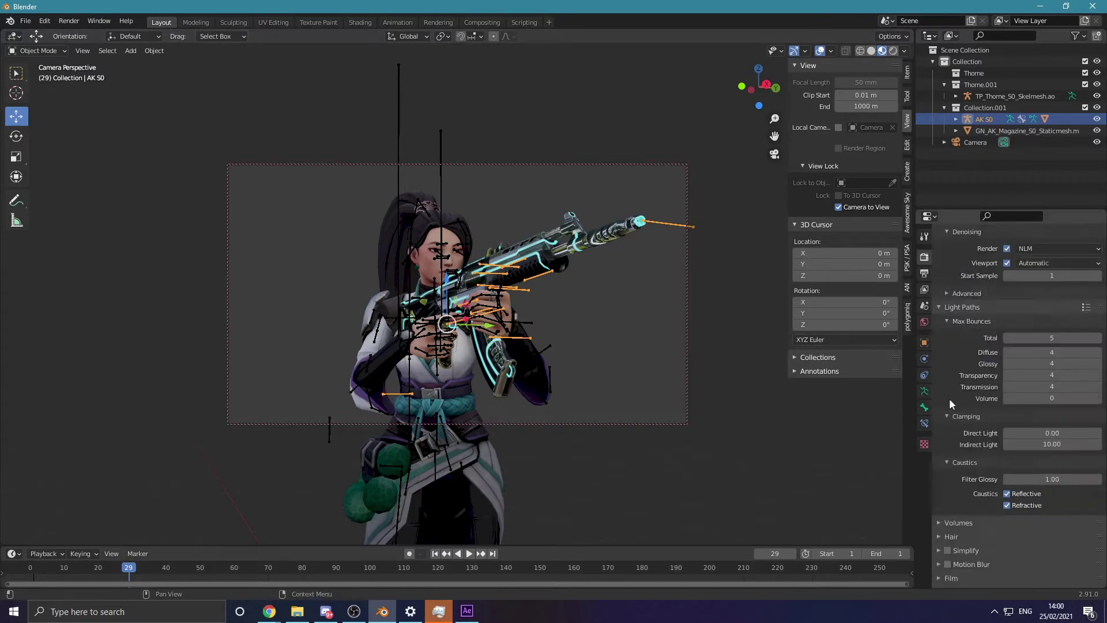
pyautogui.scroll(-2, 973, 456)
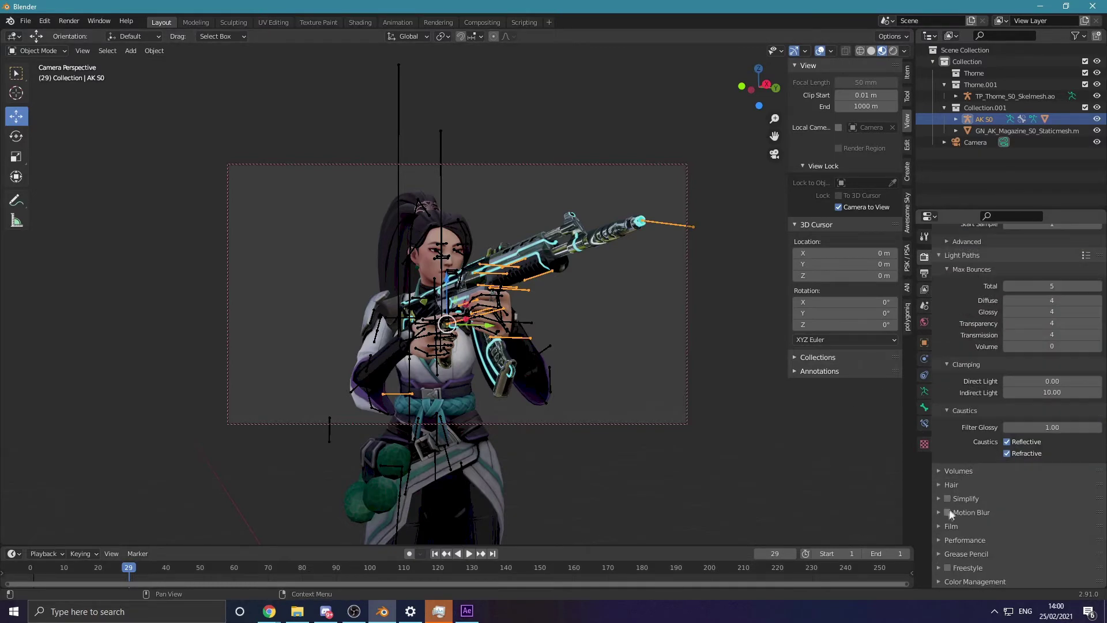
pyautogui.click(940, 528)
pyautogui.scroll(-4, 998, 528)
pyautogui.click(955, 517)
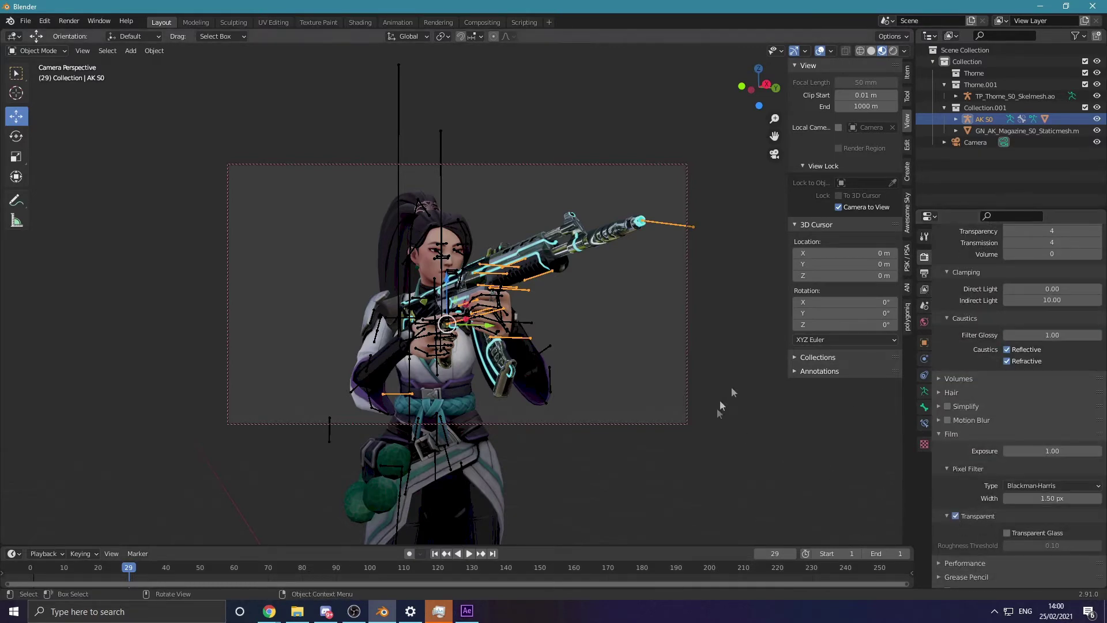
# Preview the camera shot in Rendered shading and return to Material Preview
pyautogui.click(892, 51)
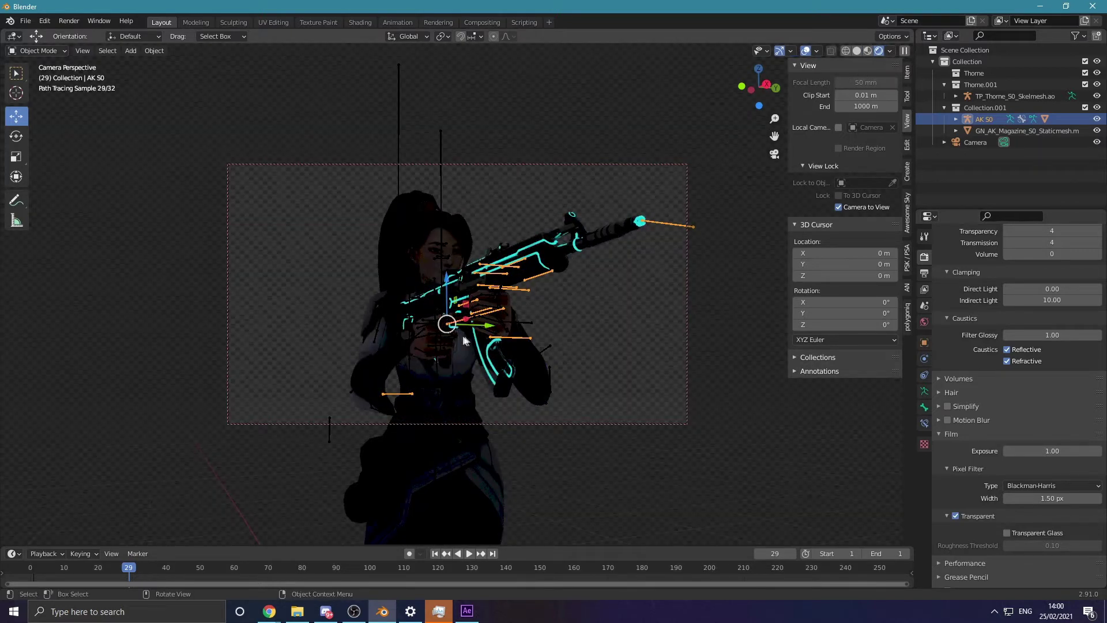
pyautogui.click(553, 281)
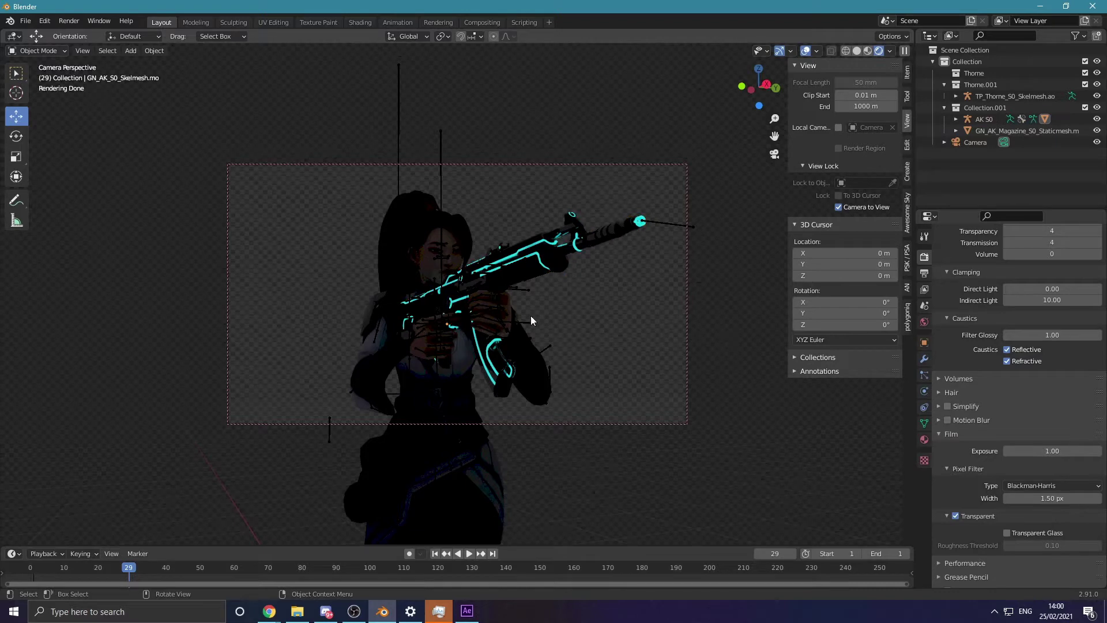
pyautogui.moveTo(548, 283)
pyautogui.mouseDown(button='middle')
pyautogui.moveTo(541, 296)
pyautogui.moveTo(545, 278)
pyautogui.mouseUp(button='middle')
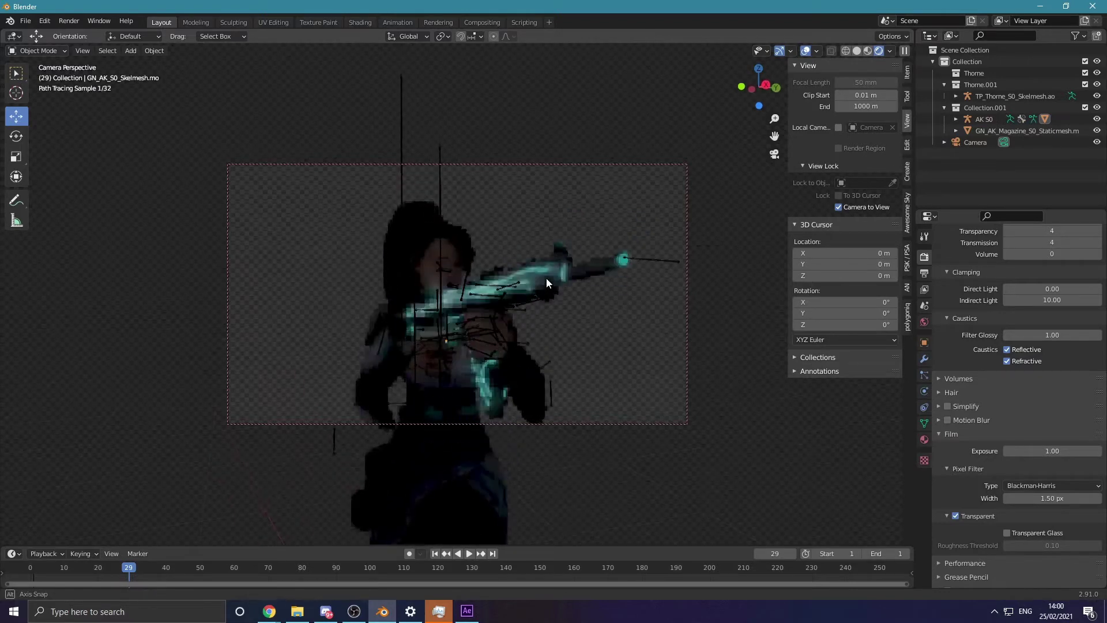
pyautogui.click(868, 51)
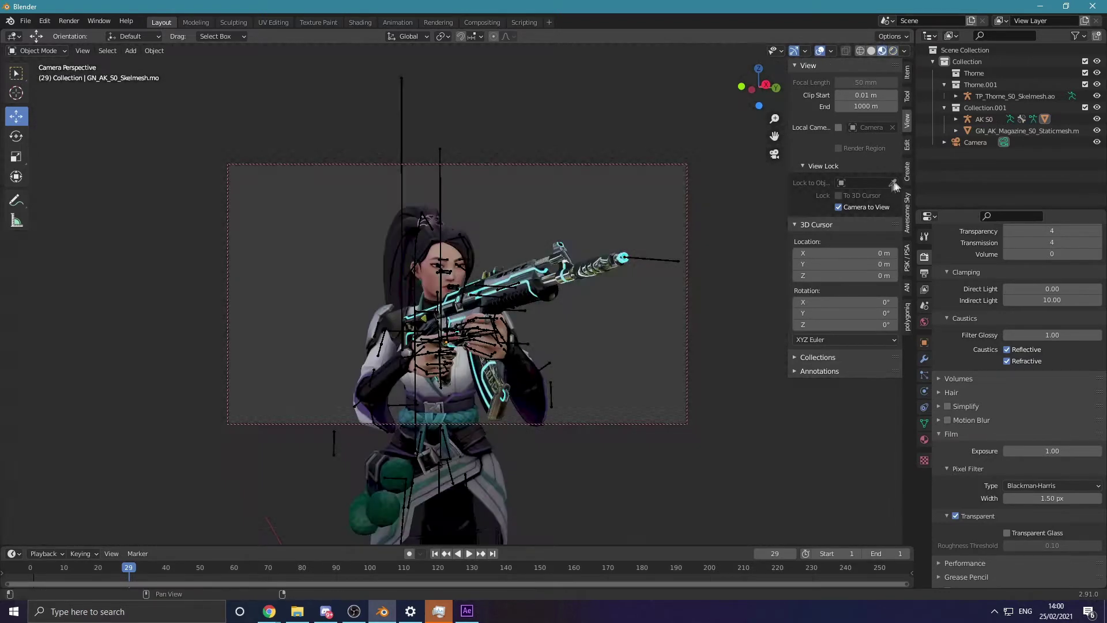
# Reframe the camera on the character and rifle, and unlock the camera from the view
pyautogui.click(838, 207)
pyautogui.moveTo(663, 272); pyautogui.dragTo(681, 264, button='middle')
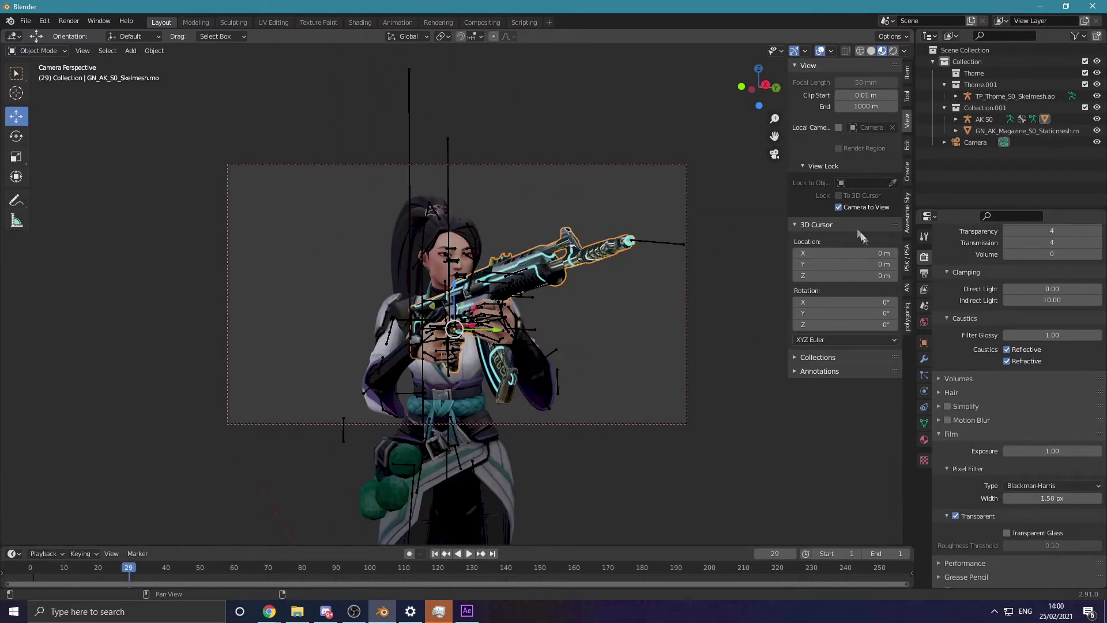
pyautogui.click(837, 211)
# Leave the camera view and add an area light to the scene
pyautogui.moveTo(680, 260); pyautogui.dragTo(519, 327, button='middle')
pyautogui.hotkey('shift', 'a')
pyautogui.moveTo(519, 303)
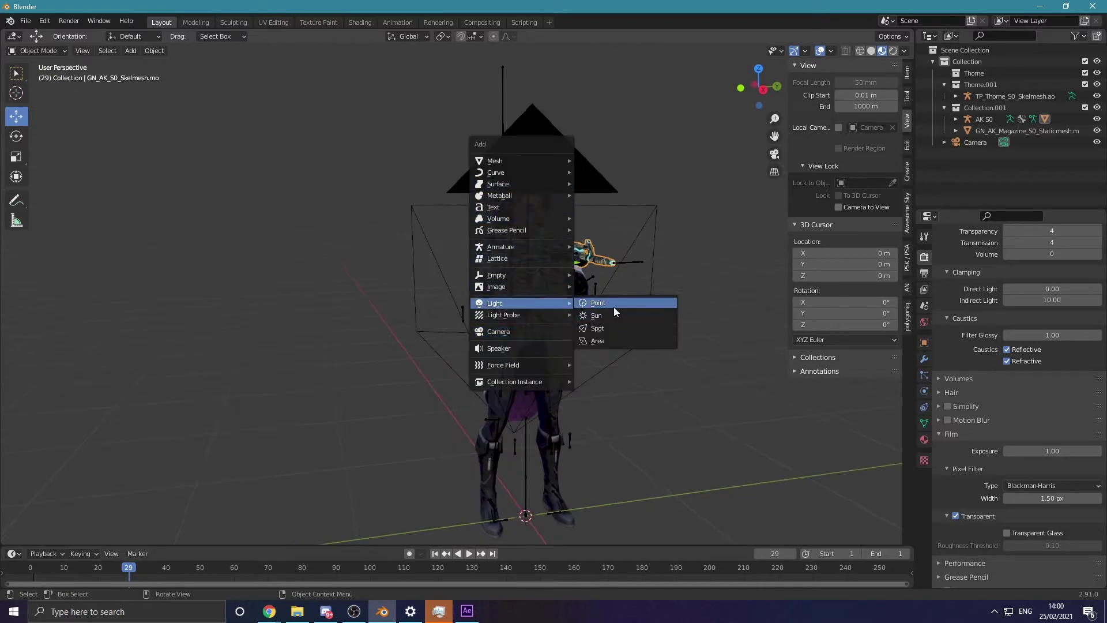
pyautogui.click(598, 342)
# Raise the area light from the floor and move it out to the character's side
pyautogui.moveTo(597, 341); pyautogui.dragTo(507, 391, button='middle')
pyautogui.moveTo(506, 389); pyautogui.dragTo(505, 264)
pyautogui.moveTo(506, 264); pyautogui.dragTo(450, 287, button='middle')
pyautogui.moveTo(478, 294); pyautogui.dragTo(392, 346)
pyautogui.moveTo(459, 354); pyautogui.dragTo(349, 292)
# Rotate the area light so that it faces the character
pyautogui.moveTo(369, 311); pyautogui.dragTo(466, 284, button='middle')
pyautogui.click(22, 136)
pyautogui.moveTo(341, 351); pyautogui.dragTo(364, 317, button='middle')
pyautogui.moveTo(308, 271); pyautogui.dragTo(367, 295)
pyautogui.click(18, 137)
pyautogui.scroll(3, 284, 317)
pyautogui.keyDown('shift'); pyautogui.moveTo(283, 317); pyautogui.dragTo(365, 331, button='middle'); pyautogui.keyUp('shift')
pyautogui.moveTo(364, 331); pyautogui.dragTo(357, 336)
pyautogui.moveTo(450, 340)
pyautogui.mouseDown(button='middle')
pyautogui.moveTo(368, 341)
pyautogui.moveTo(448, 351)
pyautogui.mouseUp(button='middle')
# Show the camera view in Rendered shading and set the area light's power to 50 W
pyautogui.click(893, 51)
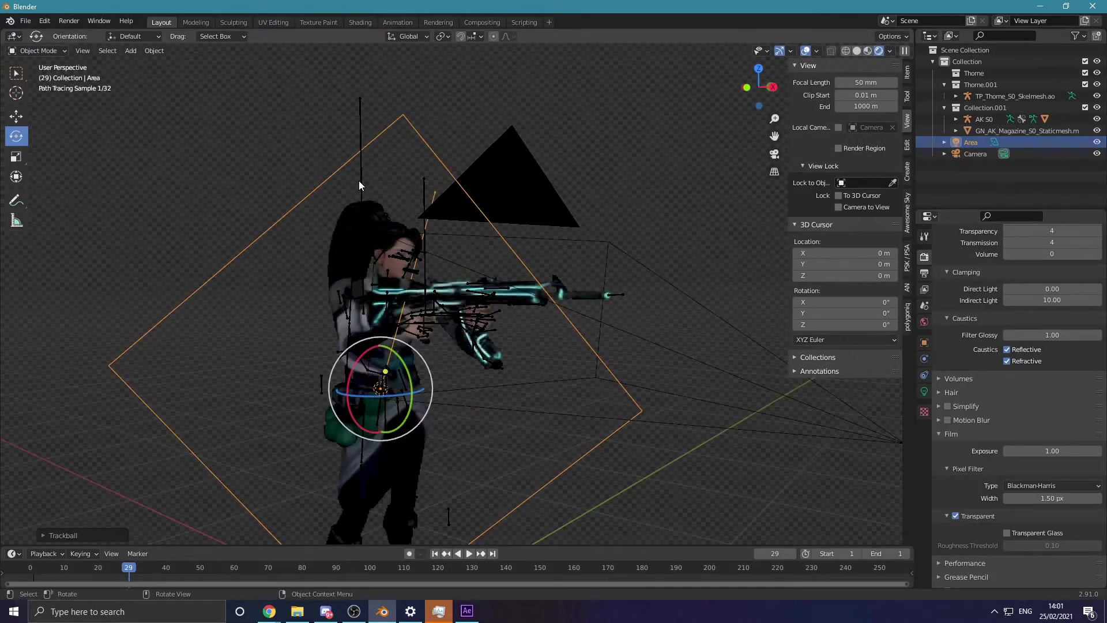
pyautogui.press('KP_0')
pyautogui.click(924, 392)
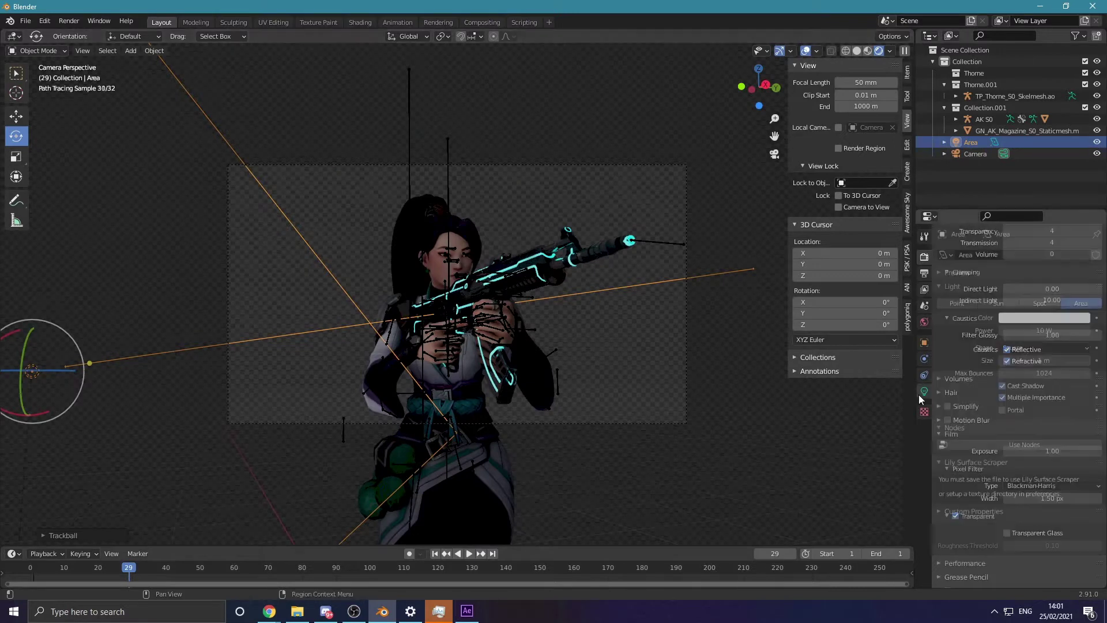
pyautogui.write('50')
pyautogui.press('Return')
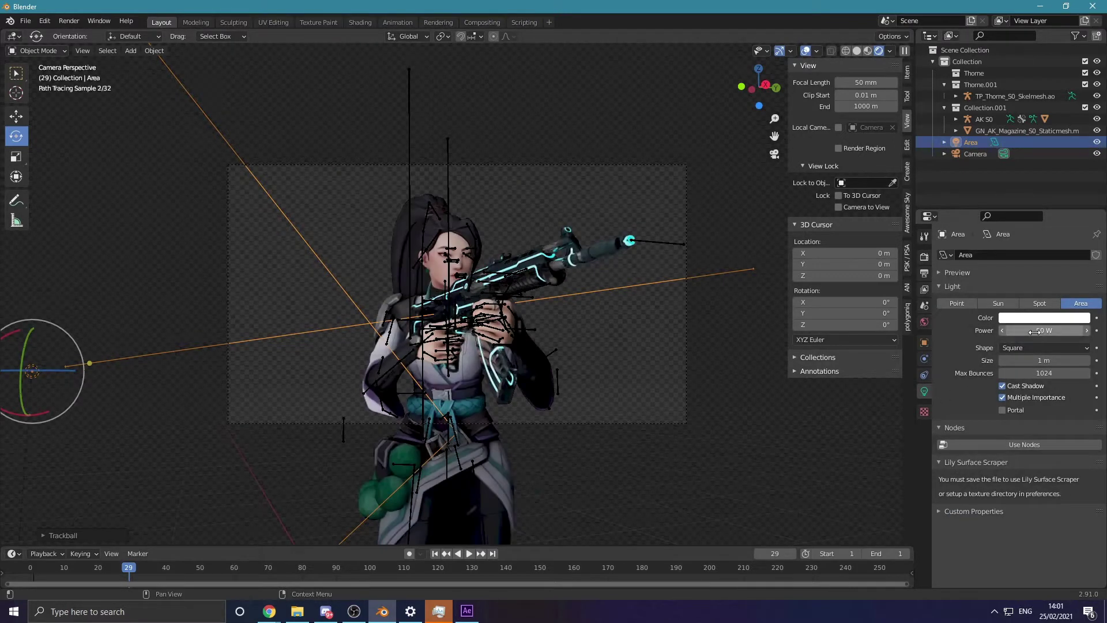
# Tint the area light pale orange, with hue 0.067 and saturation 0.263
pyautogui.click(1041, 318)
pyautogui.click(1025, 216)
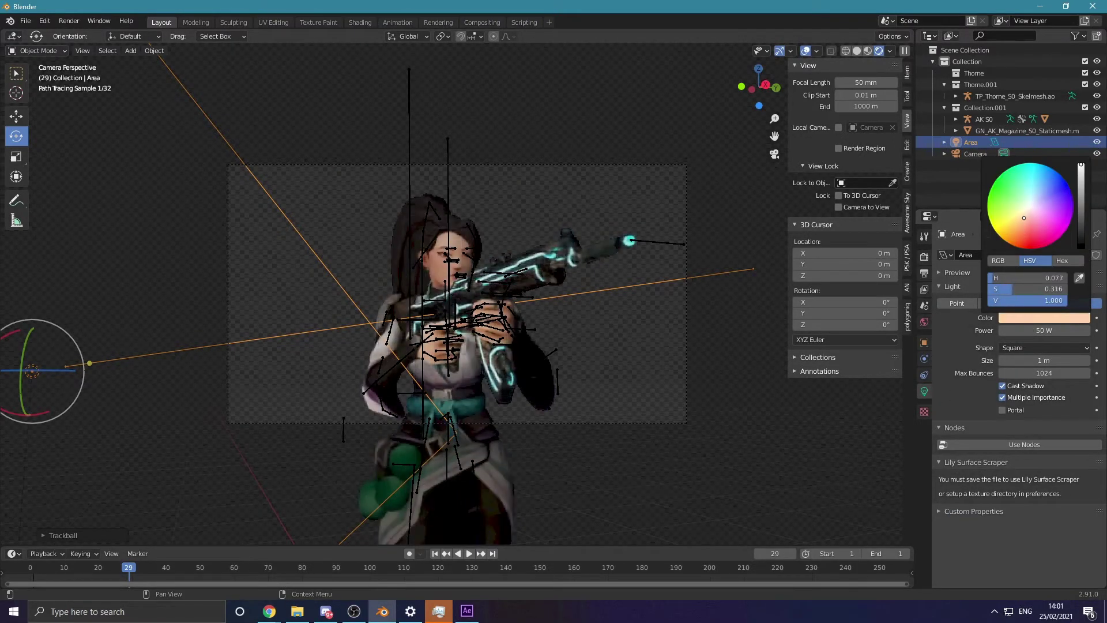
pyautogui.moveTo(1025, 216); pyautogui.dragTo(1026, 217)
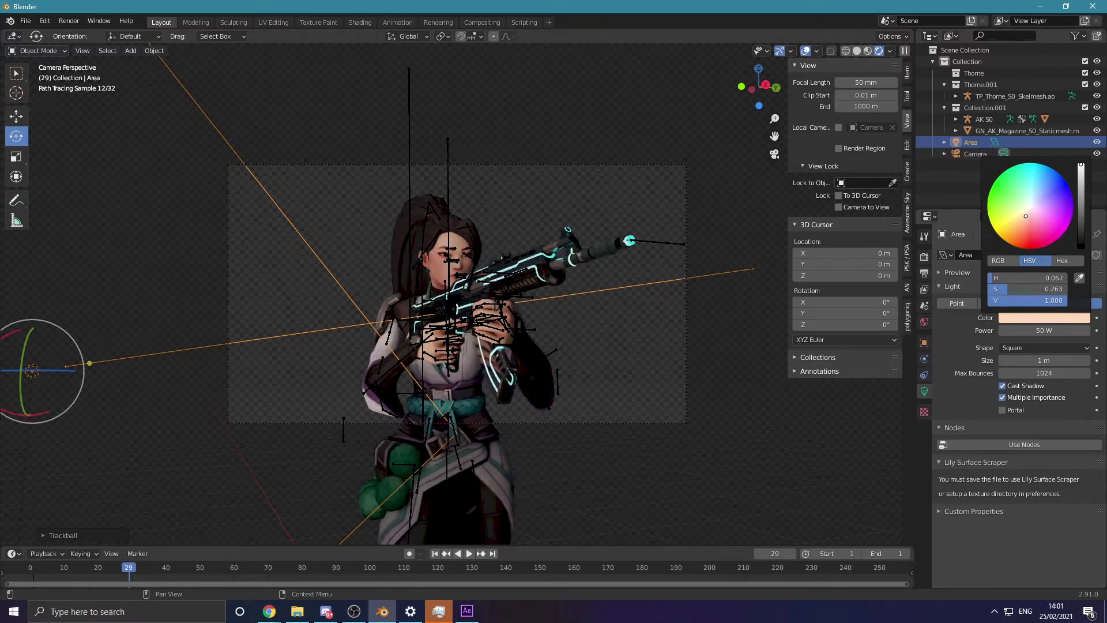
# Scale the area light and place a duplicate of it on the opposite side of the character
pyautogui.click(592, 352)
pyautogui.moveTo(413, 386); pyautogui.dragTo(340, 361, button='middle')
pyautogui.scroll(-4, 428, 403)
pyautogui.click(388, 369)
pyautogui.press('s')
pyautogui.click(452, 369)
pyautogui.hotkey('shift', 'd')
pyautogui.click(615, 375)
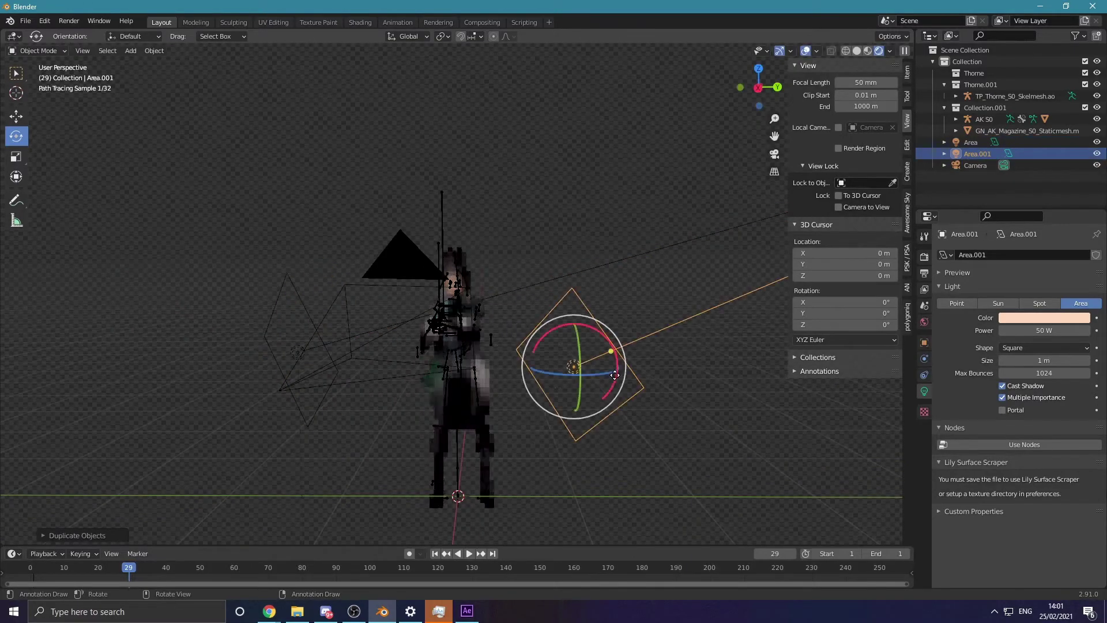
# Rotate the duplicated area light, and raise the original area light
pyautogui.moveTo(614, 375)
pyautogui.mouseDown(button='middle')
pyautogui.moveTo(554, 372)
pyautogui.moveTo(567, 438)
pyautogui.mouseUp(button='middle')
pyautogui.moveTo(528, 450); pyautogui.dragTo(614, 454)
pyautogui.moveTo(611, 444)
pyautogui.mouseDown(button='middle')
pyautogui.moveTo(576, 395)
pyautogui.moveTo(520, 361)
pyautogui.moveTo(545, 393)
pyautogui.moveTo(420, 358)
pyautogui.moveTo(364, 307)
pyautogui.moveTo(46, 125)
pyautogui.mouseUp(button='middle')
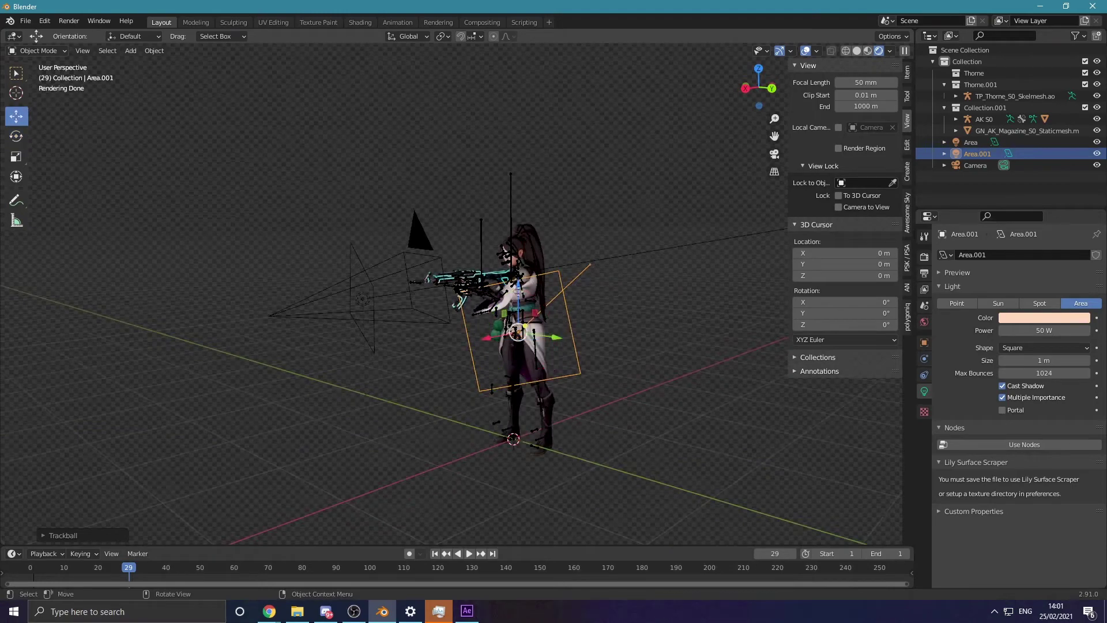
pyautogui.click(375, 281)
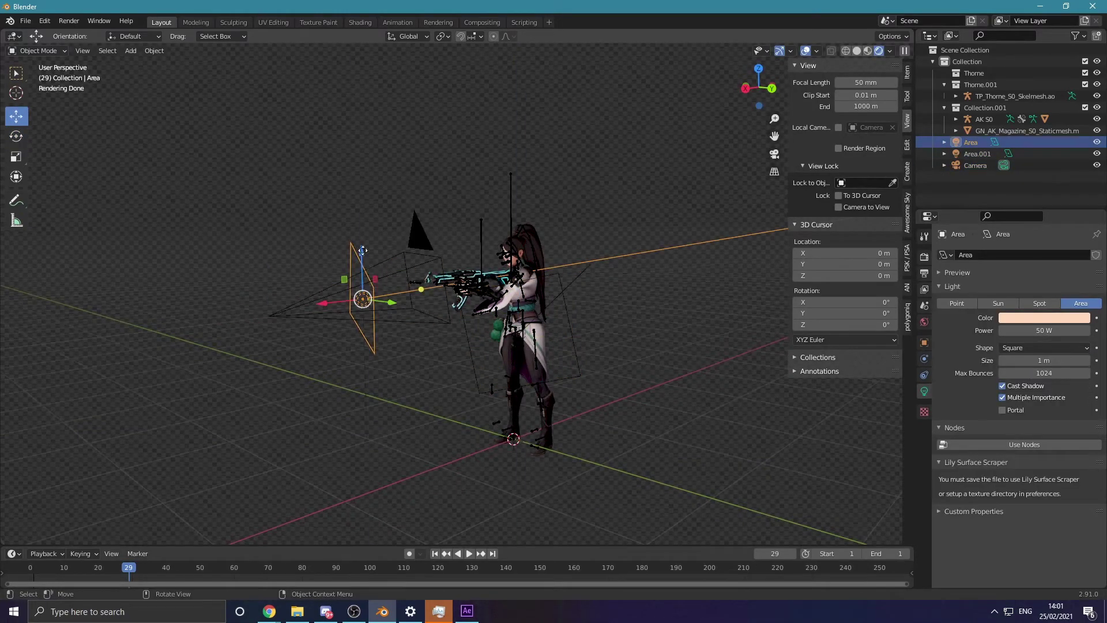
# Reselect the duplicated area light and rotate it so that it points at the character
pyautogui.click(526, 334)
pyautogui.moveTo(526, 335); pyautogui.dragTo(538, 321, button='middle')
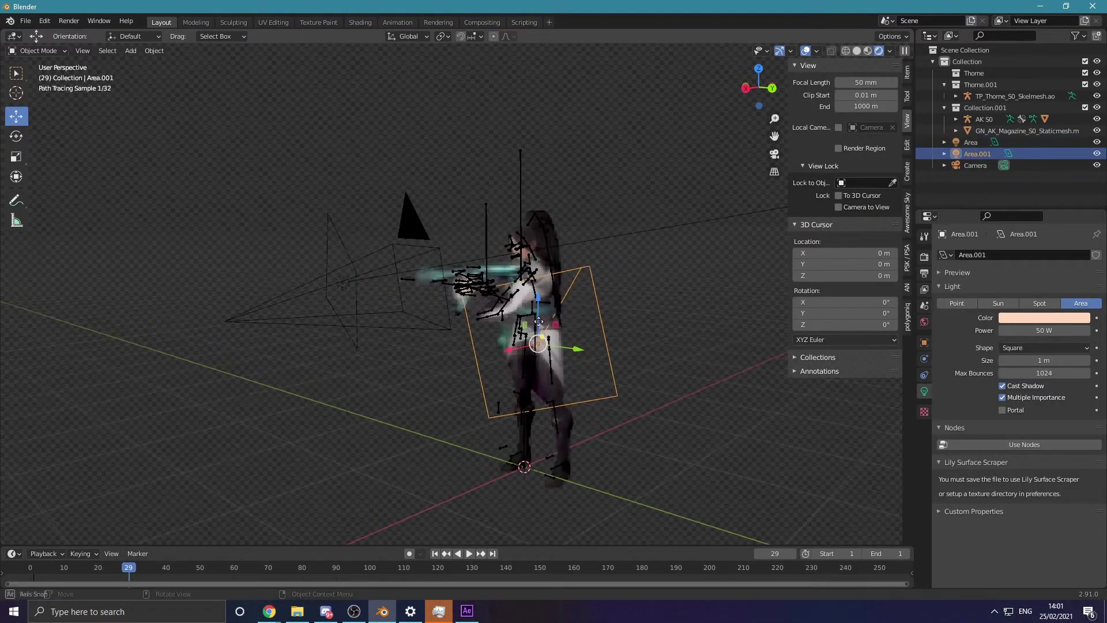
pyautogui.click(23, 132)
pyautogui.moveTo(545, 324); pyautogui.dragTo(555, 338)
pyautogui.moveTo(555, 337); pyautogui.dragTo(652, 317, button='middle')
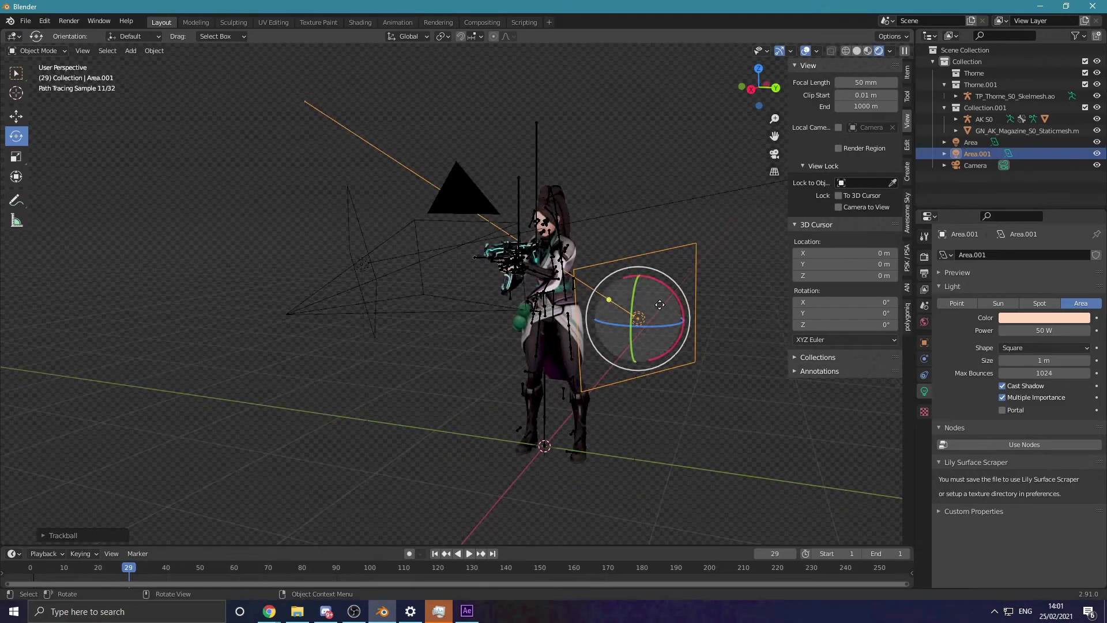
pyautogui.moveTo(660, 305); pyautogui.dragTo(664, 298)
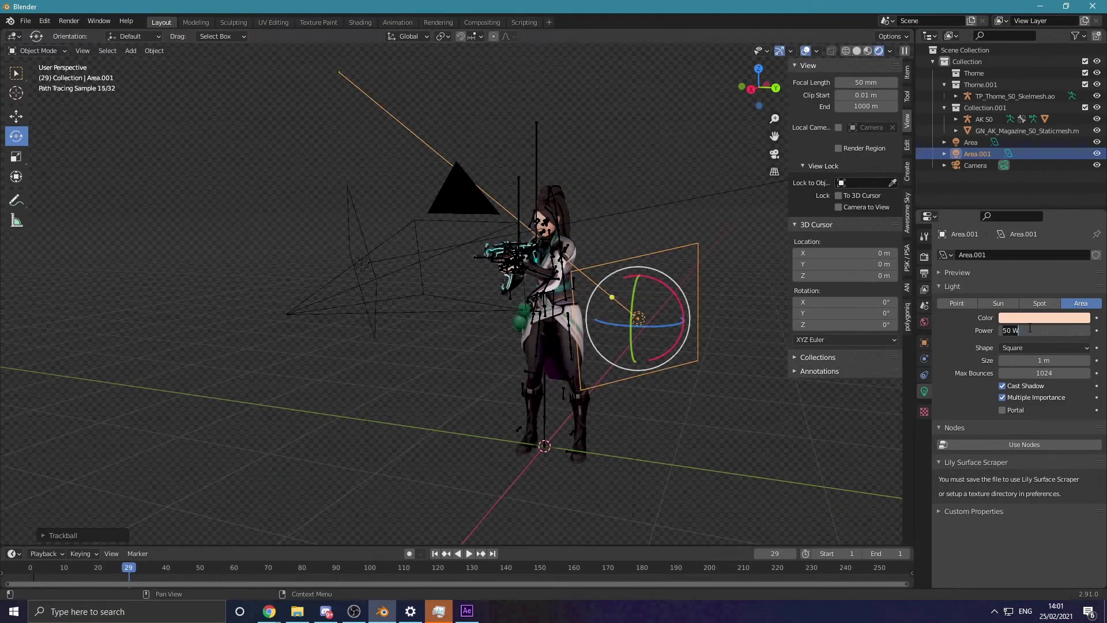
# Try a power of 15 W for the duplicated light, hiding and unhiding it to compare its effect on the character
pyautogui.press('Return')
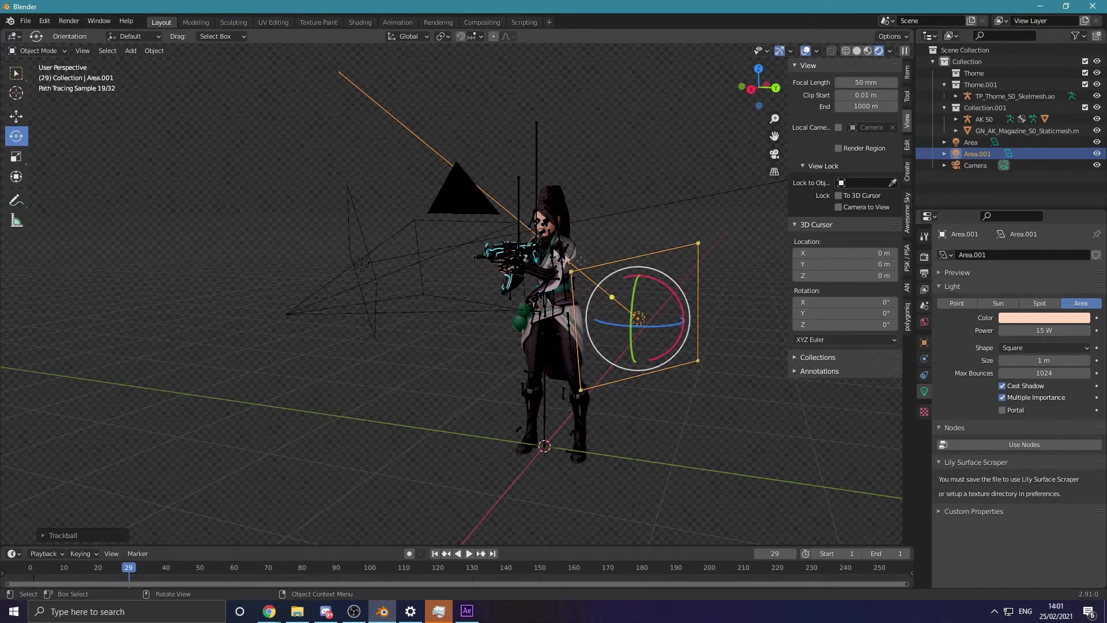
pyautogui.scroll(5, 594, 260)
pyautogui.moveTo(593, 260); pyautogui.dragTo(507, 215, button='middle')
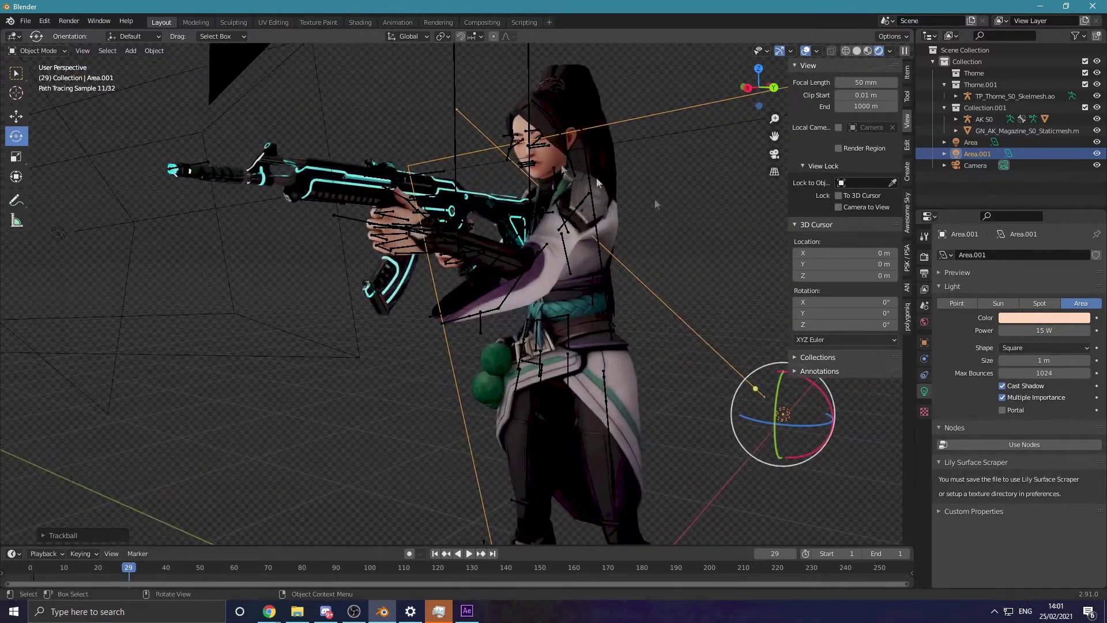
pyautogui.press('h')
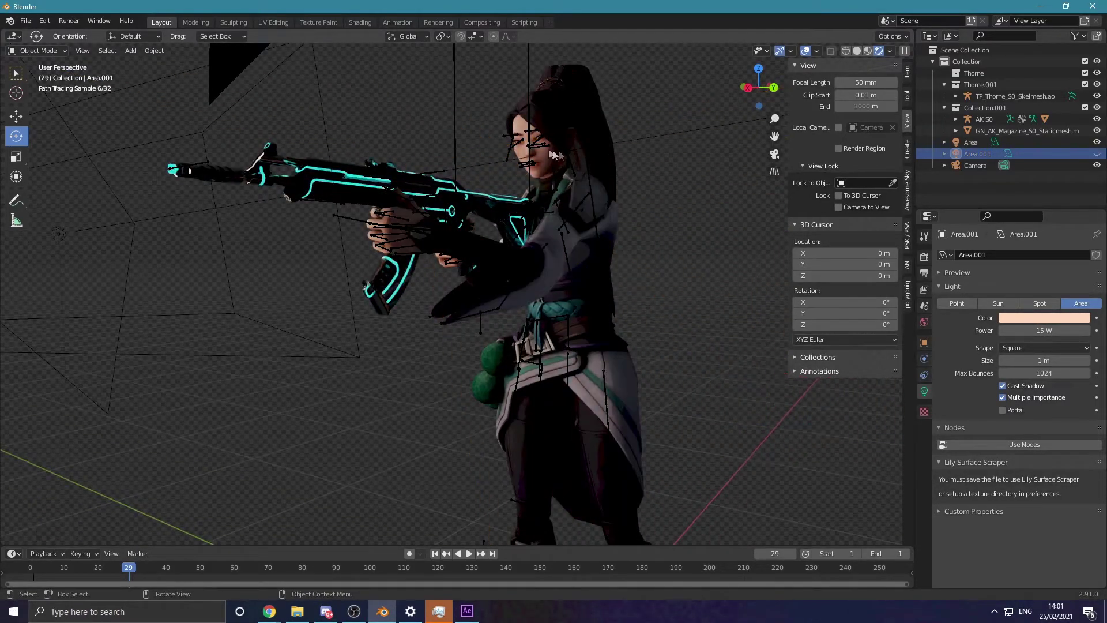
pyautogui.hotkey('alt', 'h')
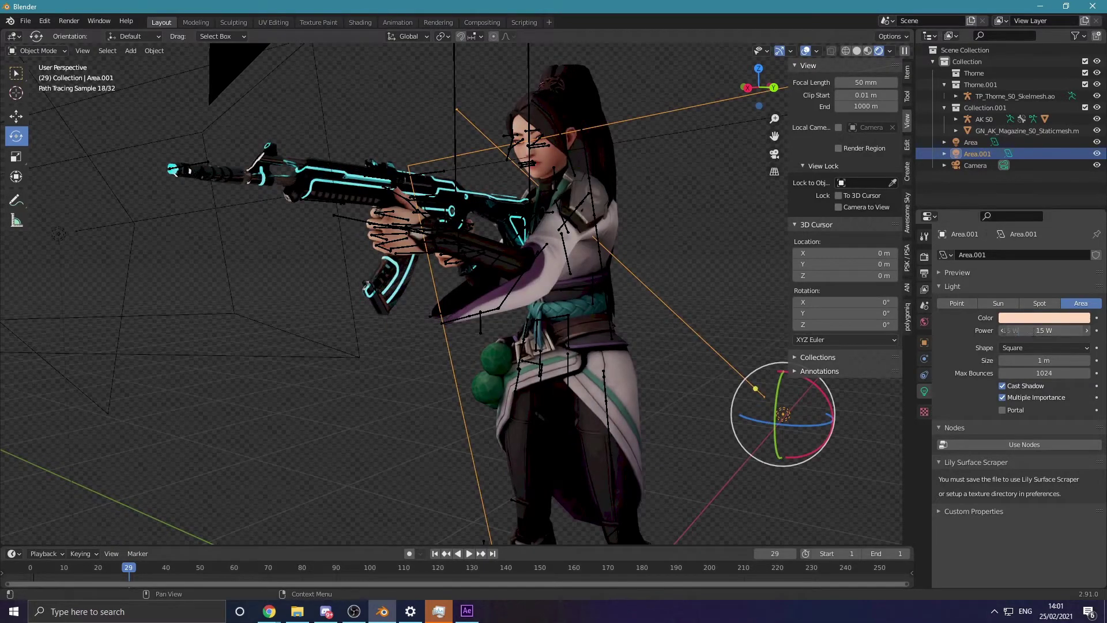
# Set the duplicated light's power to 5 W and change its colour to a stronger orange
pyautogui.press('Return')
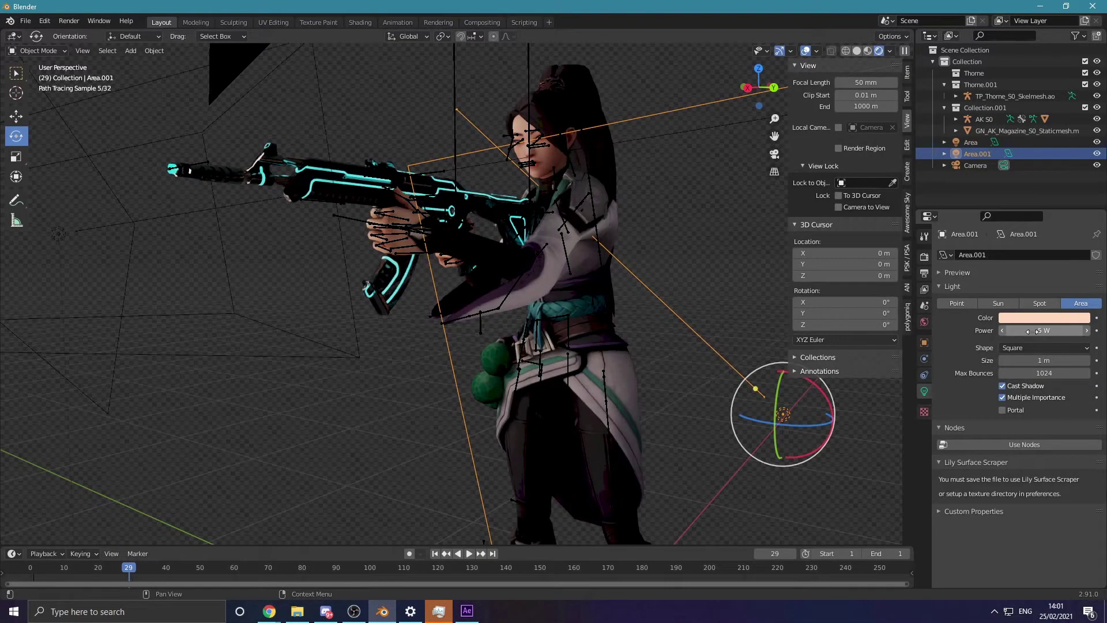
pyautogui.scroll(-2, 639, 354)
pyautogui.click(1032, 318)
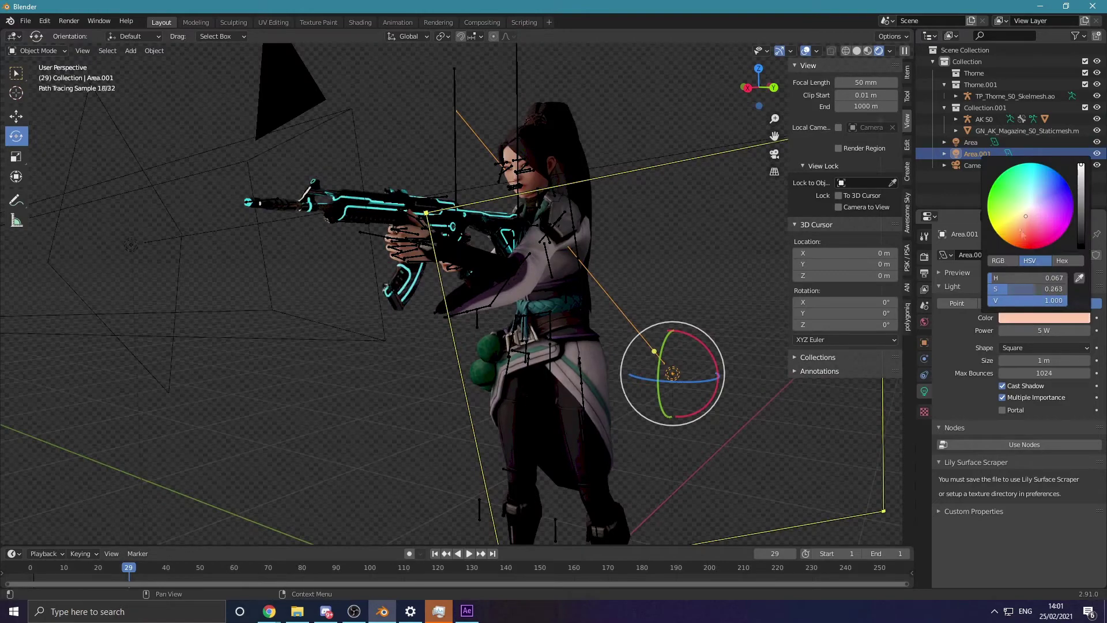
pyautogui.moveTo(1021, 230); pyautogui.dragTo(1018, 234)
# Duplicate the orange area light and position the copy behind the character
pyautogui.moveTo(494, 348); pyautogui.dragTo(426, 311, button='middle')
pyautogui.hotkey('shift', 'd')
pyautogui.click(657, 273)
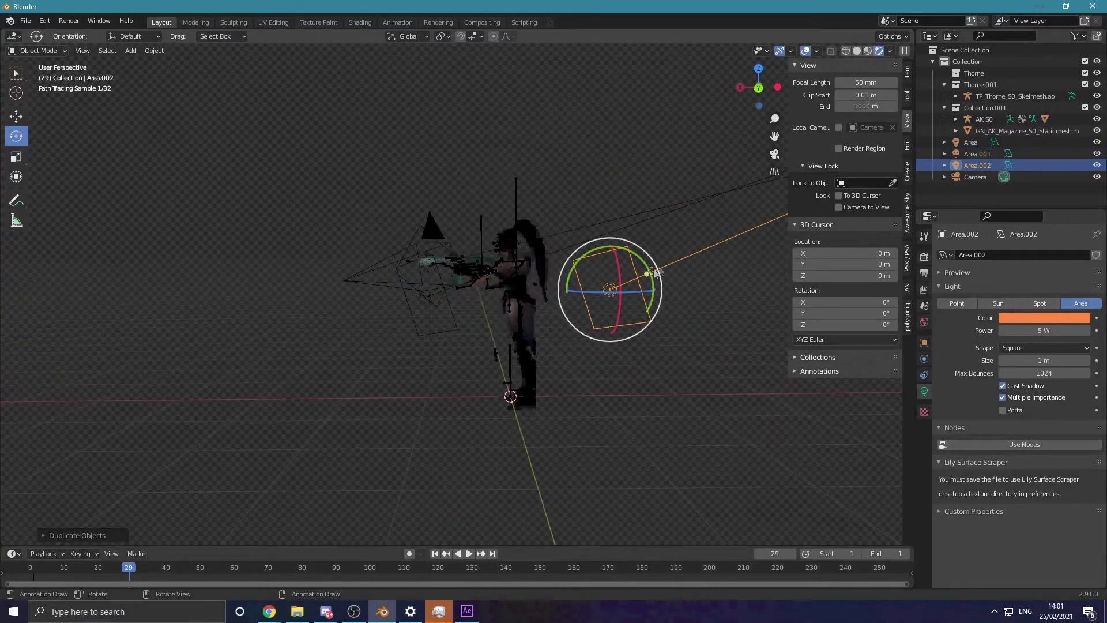
pyautogui.moveTo(655, 273); pyautogui.dragTo(346, 274, button='middle')
pyautogui.click(22, 118)
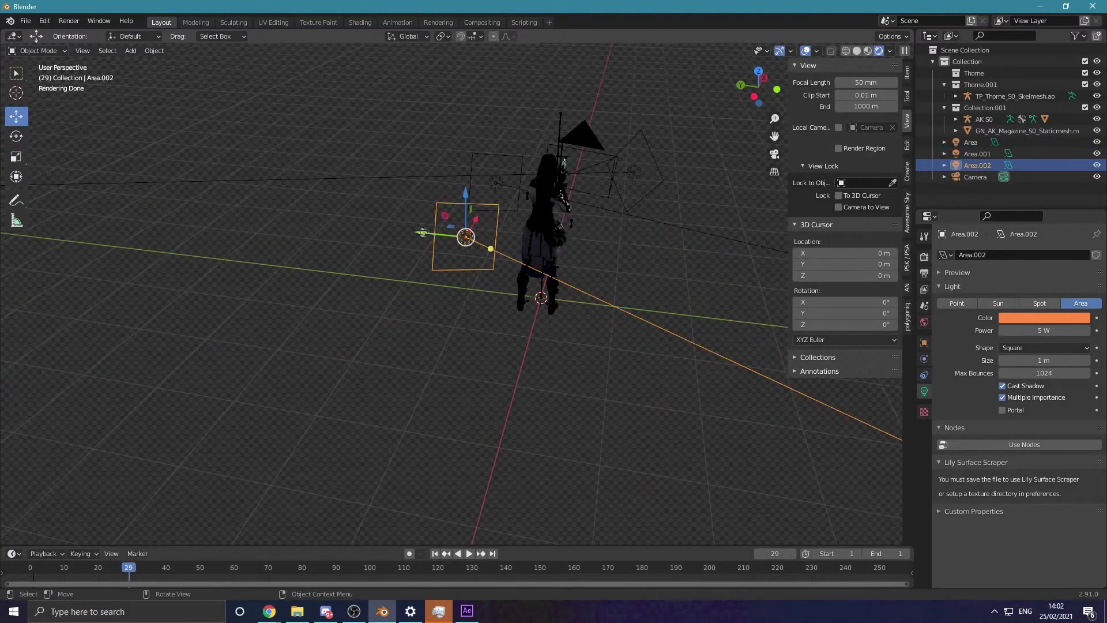
pyautogui.moveTo(423, 232); pyautogui.dragTo(437, 231)
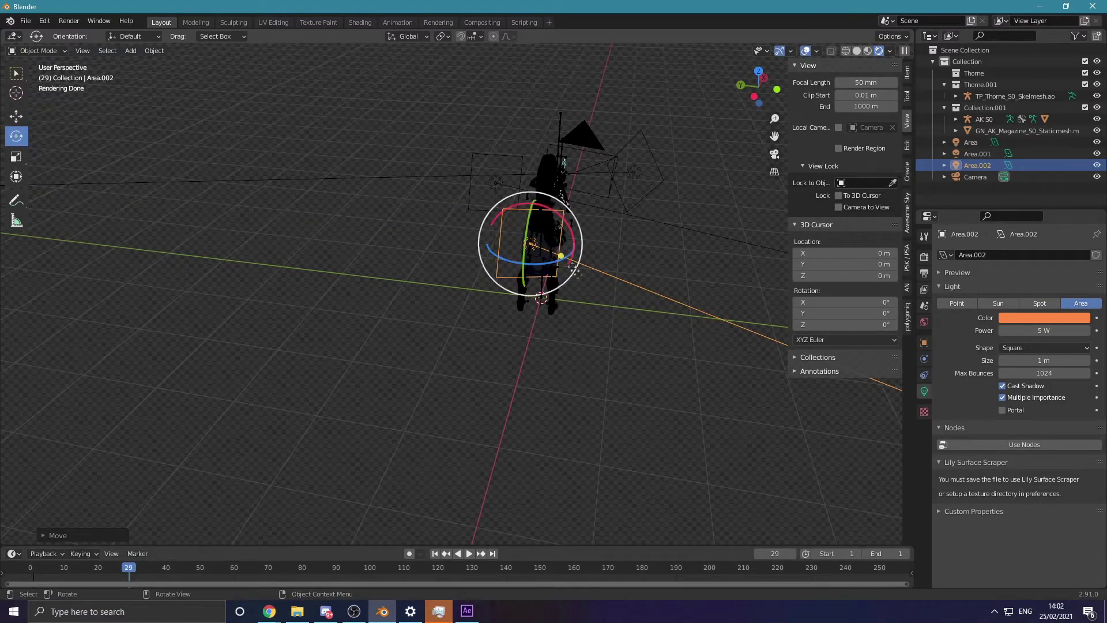
# Rotate the new rear light so that it faces the character's back
pyautogui.moveTo(575, 271); pyautogui.dragTo(449, 44)
pyautogui.press('r')
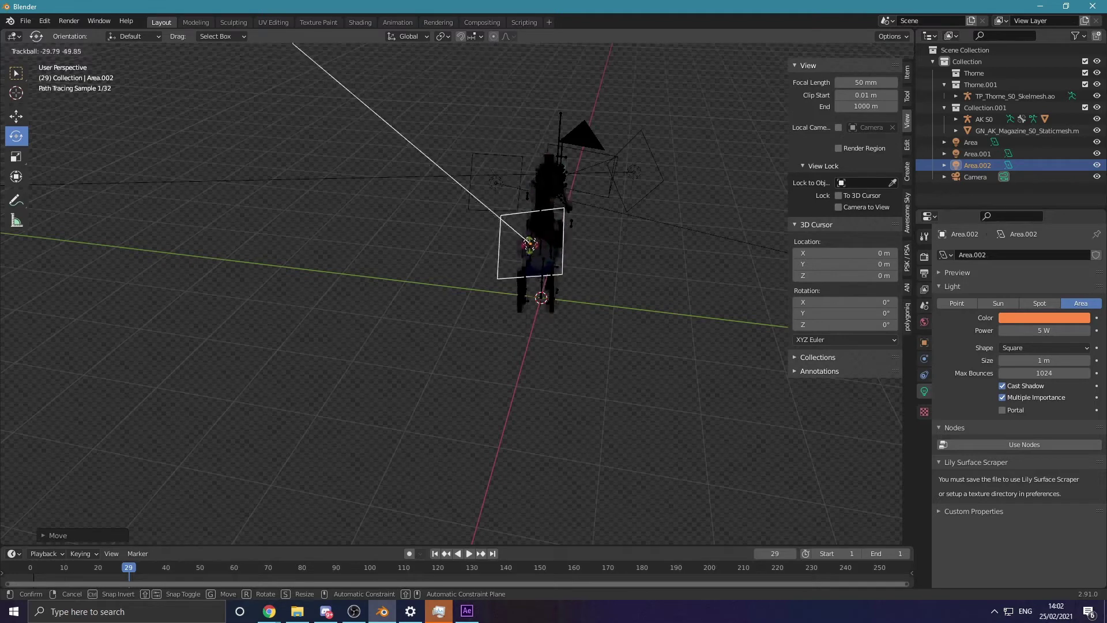
pyautogui.click(557, 245)
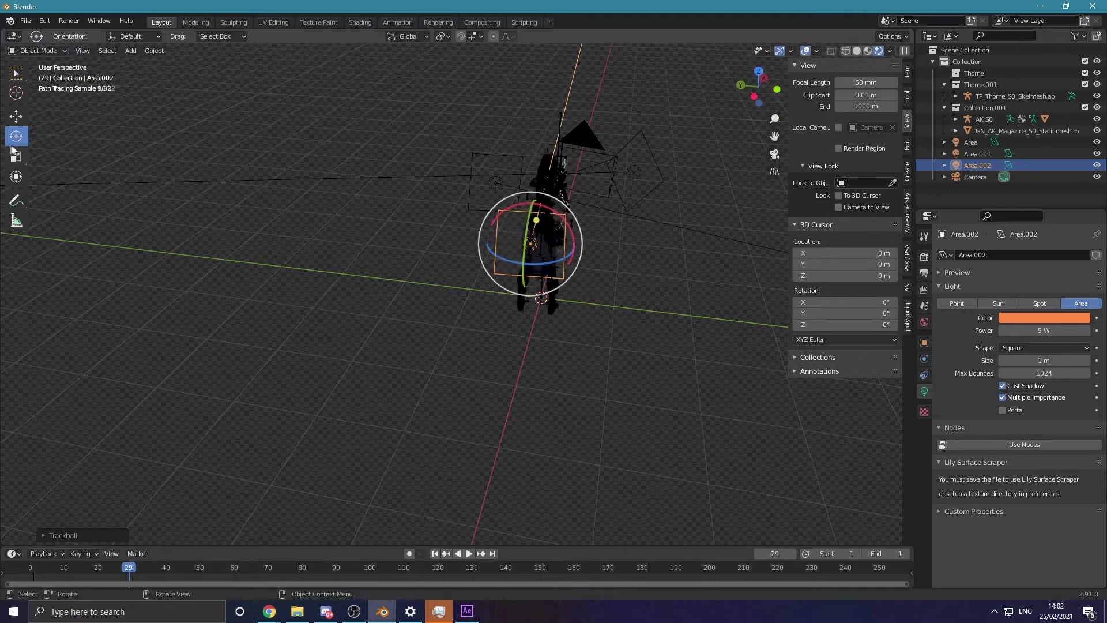
pyautogui.moveTo(534, 240); pyautogui.dragTo(534, 247)
pyautogui.moveTo(534, 242); pyautogui.dragTo(430, 213, button='middle')
pyautogui.moveTo(487, 176); pyautogui.dragTo(527, 179)
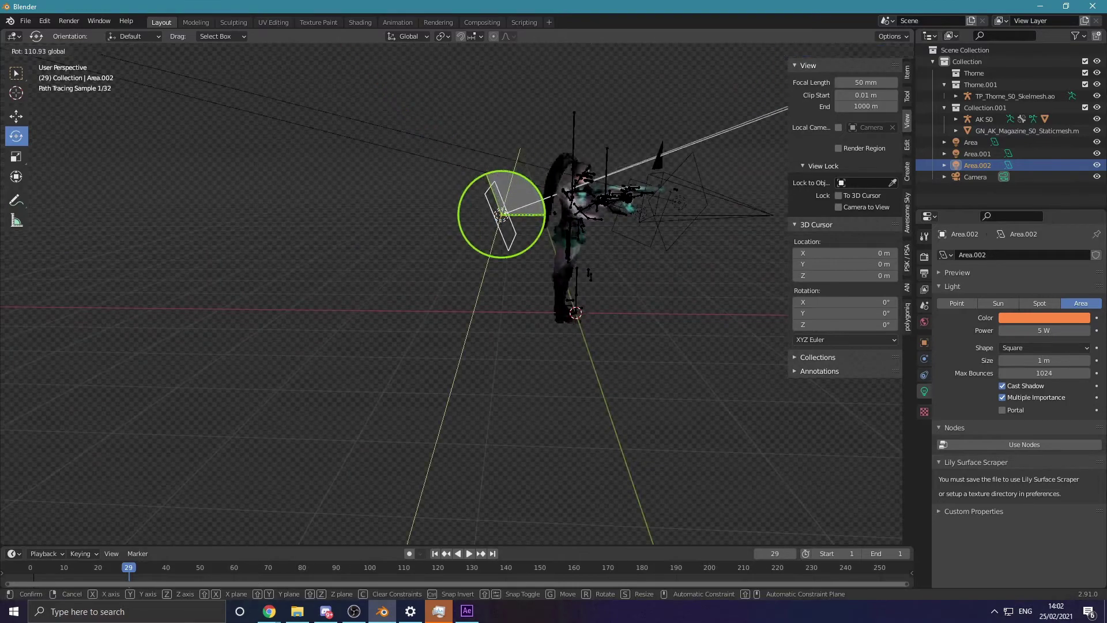
pyautogui.click(584, 225)
# Move the rear light farther back from the character
pyautogui.moveTo(585, 225); pyautogui.dragTo(621, 282, button='middle')
pyautogui.scroll(3, 606, 264)
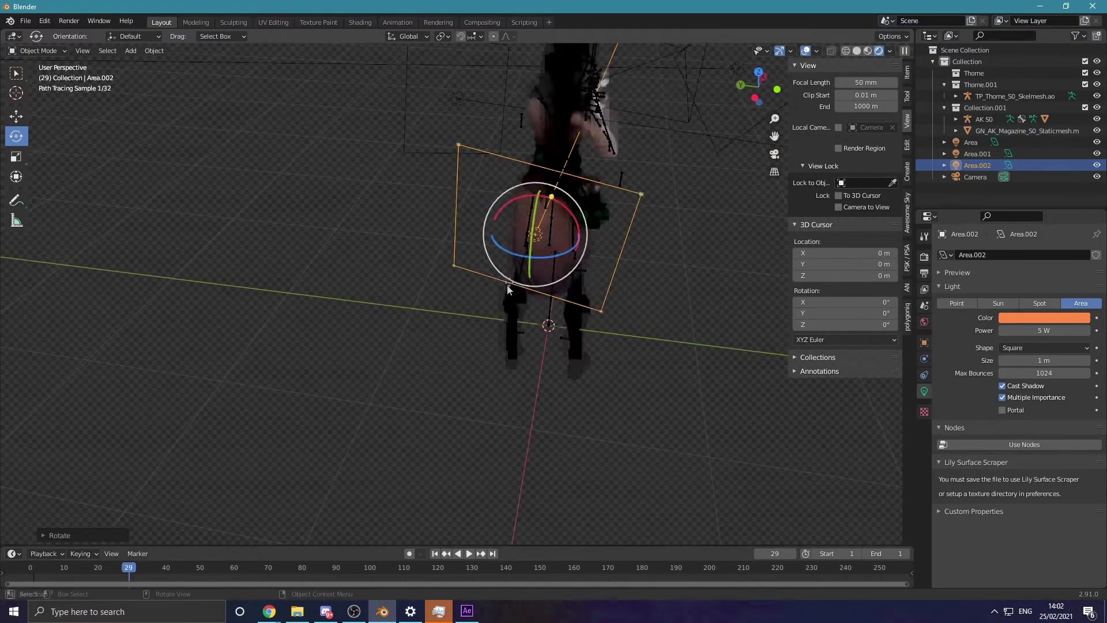
pyautogui.moveTo(536, 257)
pyautogui.mouseDown()
pyautogui.moveTo(540, 226)
pyautogui.moveTo(625, 232)
pyautogui.mouseUp()
pyautogui.moveTo(624, 232); pyautogui.dragTo(544, 207, button='middle')
pyautogui.moveTo(513, 147); pyautogui.dragTo(484, 146)
# Tilt the rear light so that it aims at the character's upper body
pyautogui.click(17, 135)
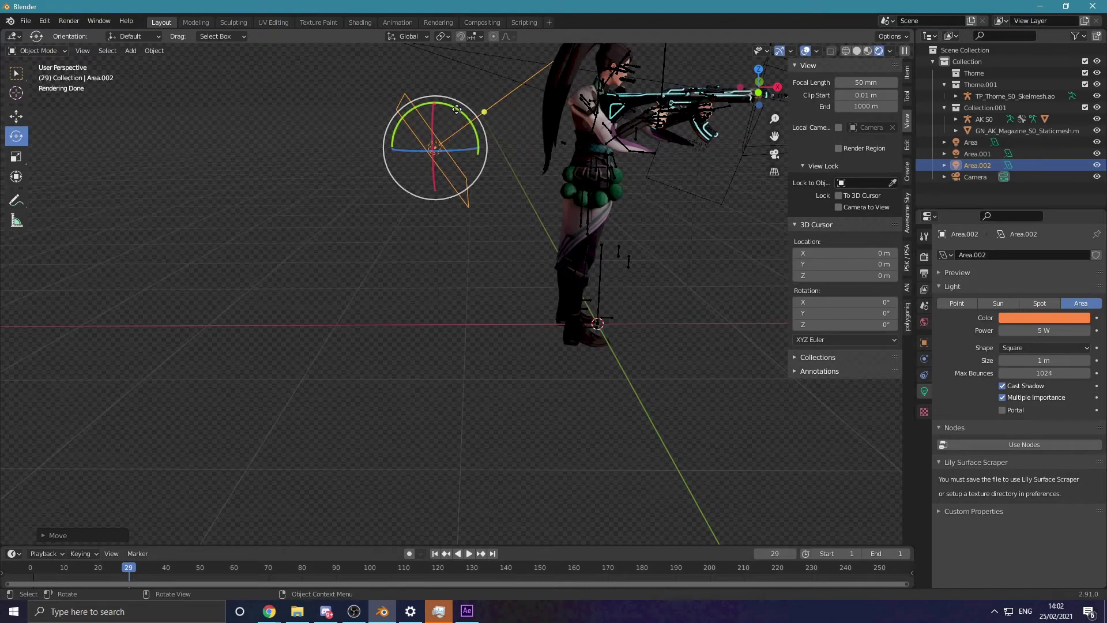
pyautogui.moveTo(456, 110); pyautogui.dragTo(477, 120)
pyautogui.moveTo(652, 216); pyautogui.dragTo(692, 223, button='middle')
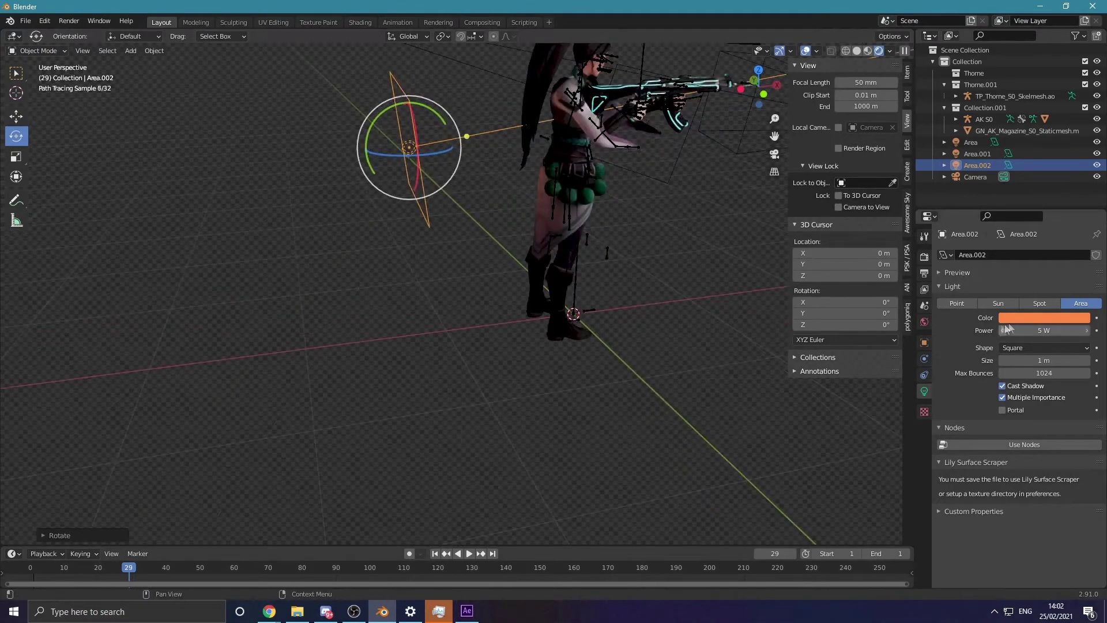
# Change the rear light's colour to pale blue, with hue 0.586 and saturation 0.233, and set its power to 500 W
pyautogui.click(1038, 319)
pyautogui.click(1033, 320)
pyautogui.click(1033, 320)
pyautogui.moveTo(1022, 233); pyautogui.dragTo(1035, 197)
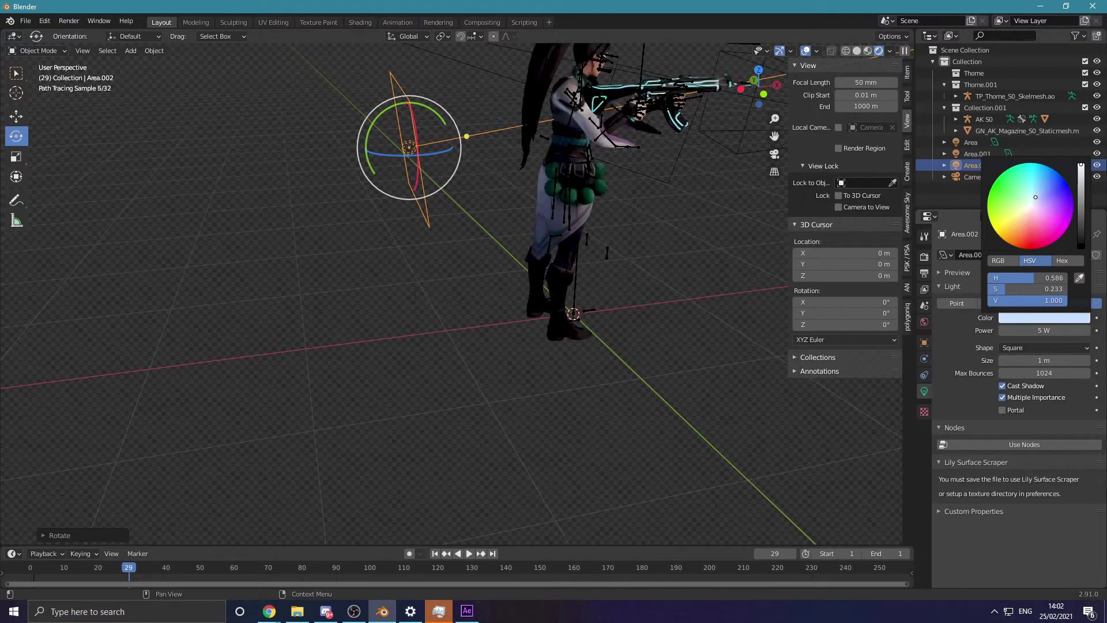
pyautogui.click(1034, 330)
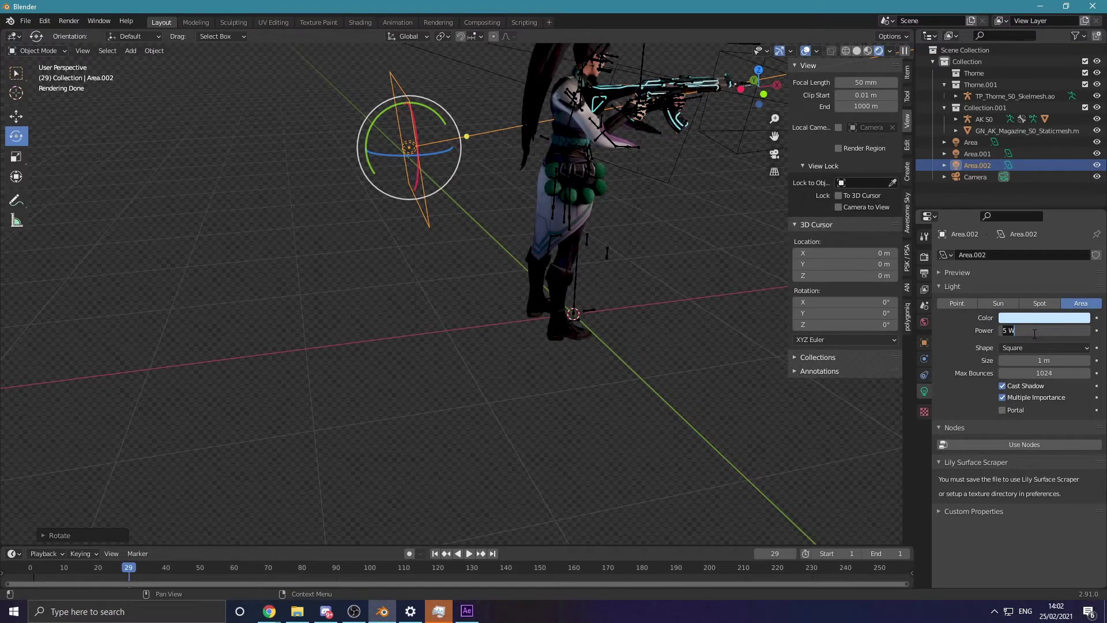
pyautogui.write('500')
pyautogui.press('Return')
# Return to the camera view and temporarily hide the rear light to compare its effect on the character
pyautogui.moveTo(497, 227); pyautogui.dragTo(537, 205, button='middle')
pyautogui.press('KP_0')
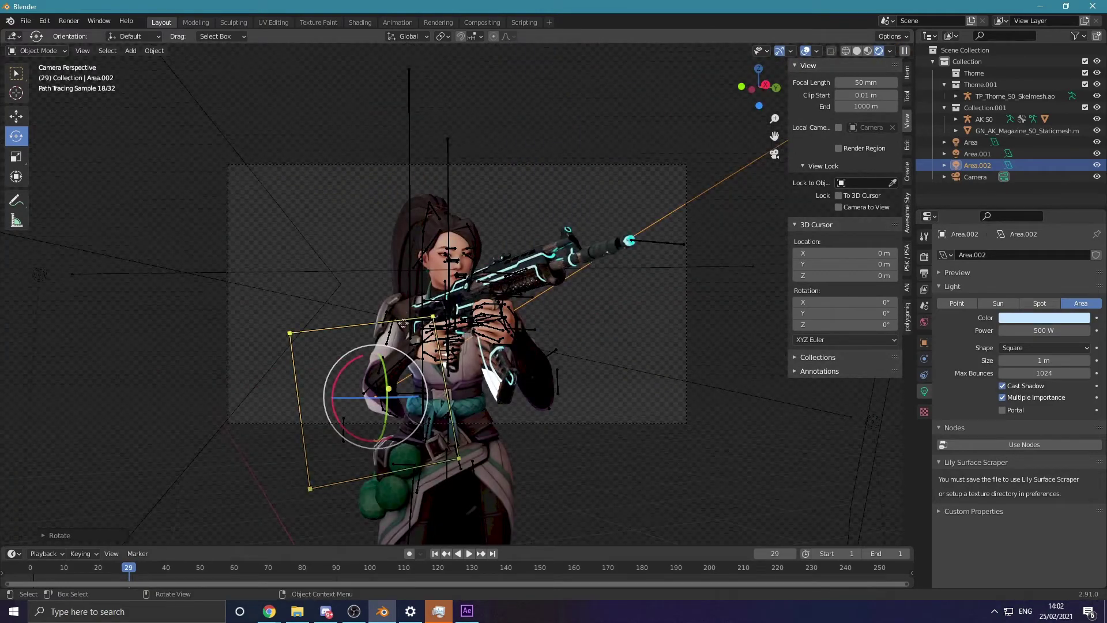
pyautogui.press('h')
pyautogui.hotkey('ctrl', 'z')
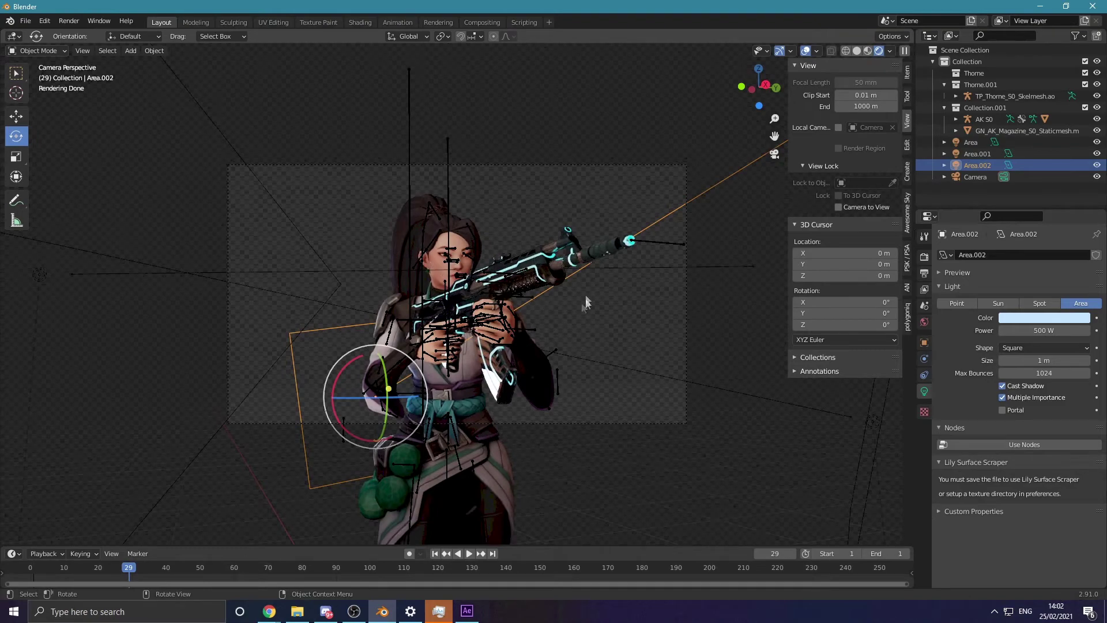
# Light the world background with an environment texture using HDRI Bind.hdr at strength 1.5
pyautogui.click(924, 322)
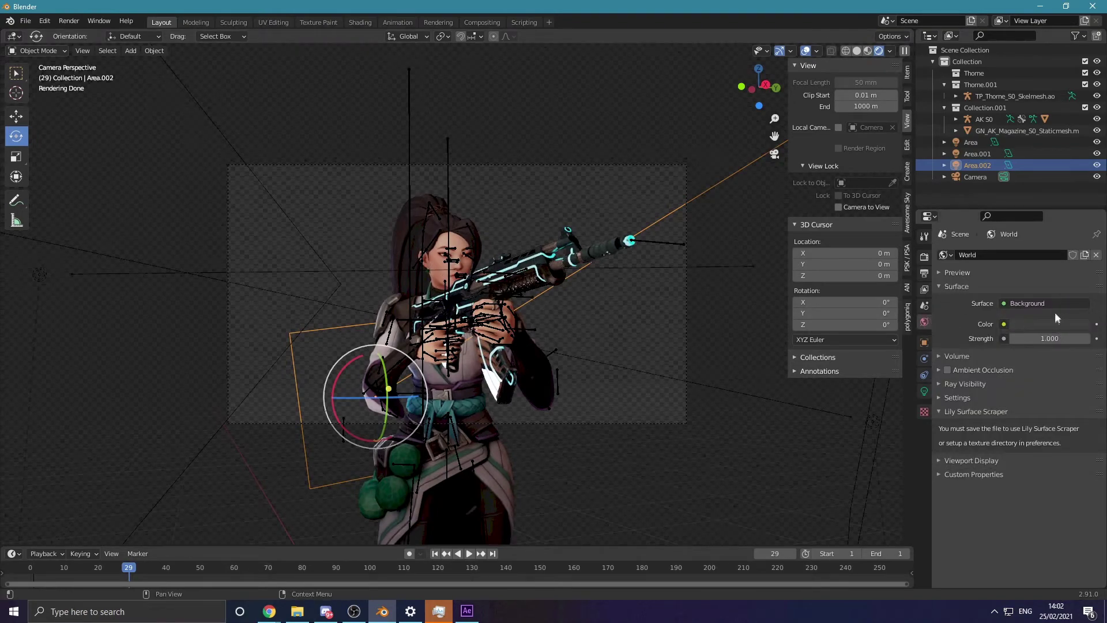
pyautogui.click(1004, 324)
pyautogui.click(781, 375)
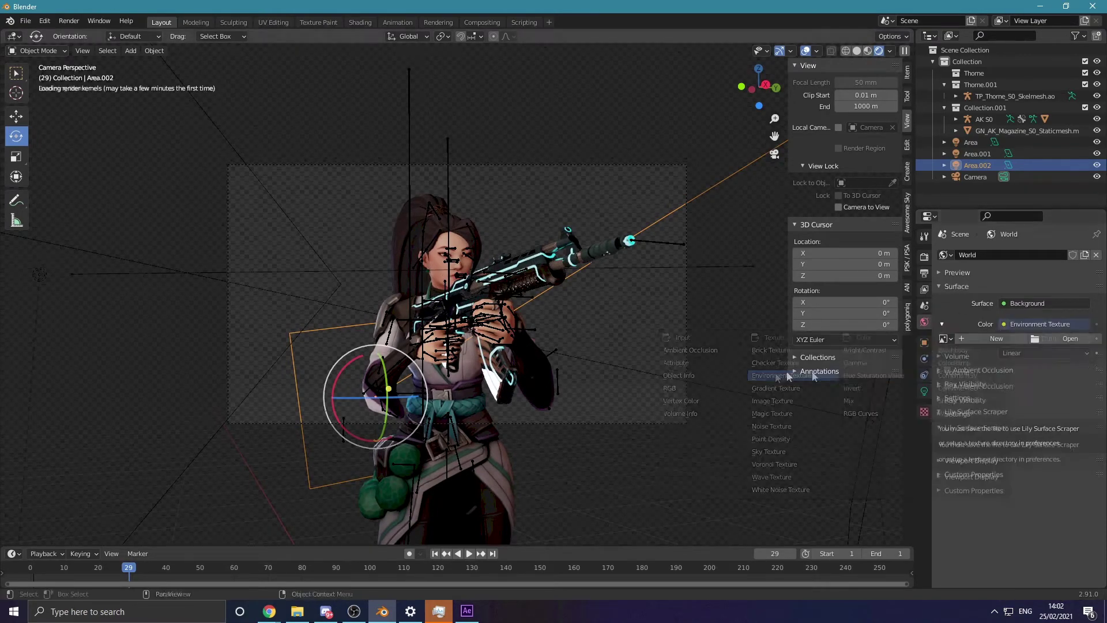
pyautogui.click(1067, 338)
pyautogui.click(311, 453)
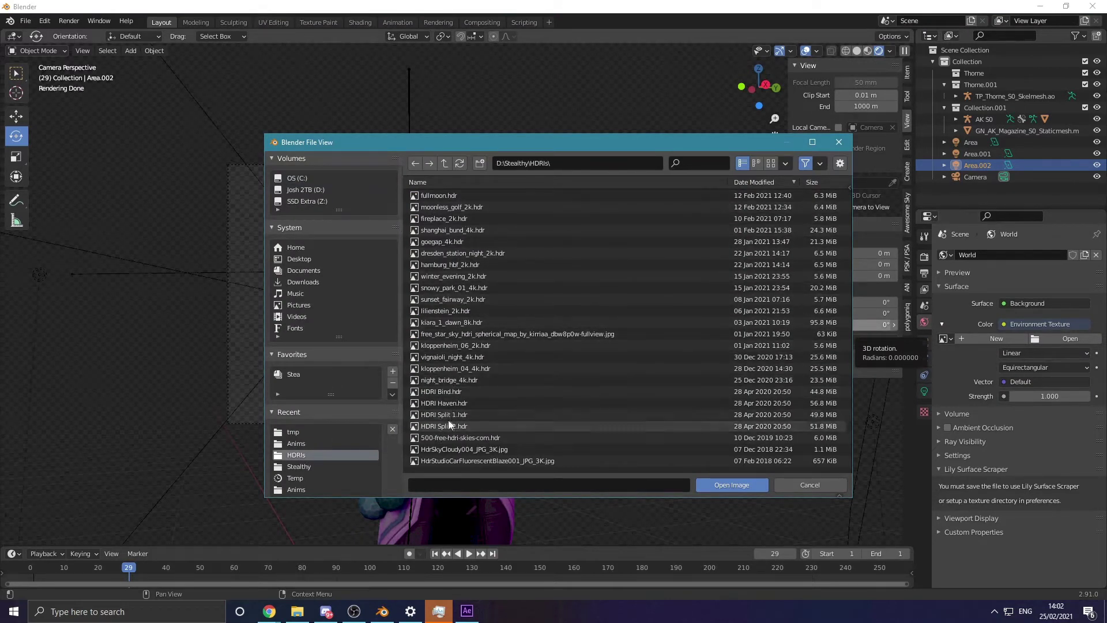
pyautogui.doubleClick(447, 392)
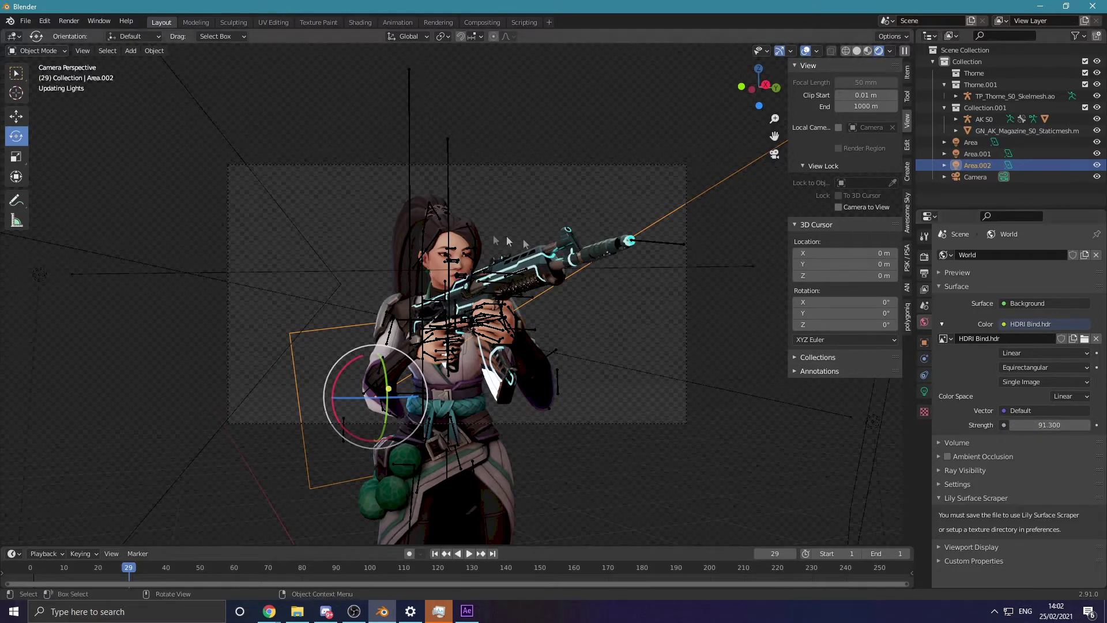
pyautogui.hotkey('ctrl', 'z')
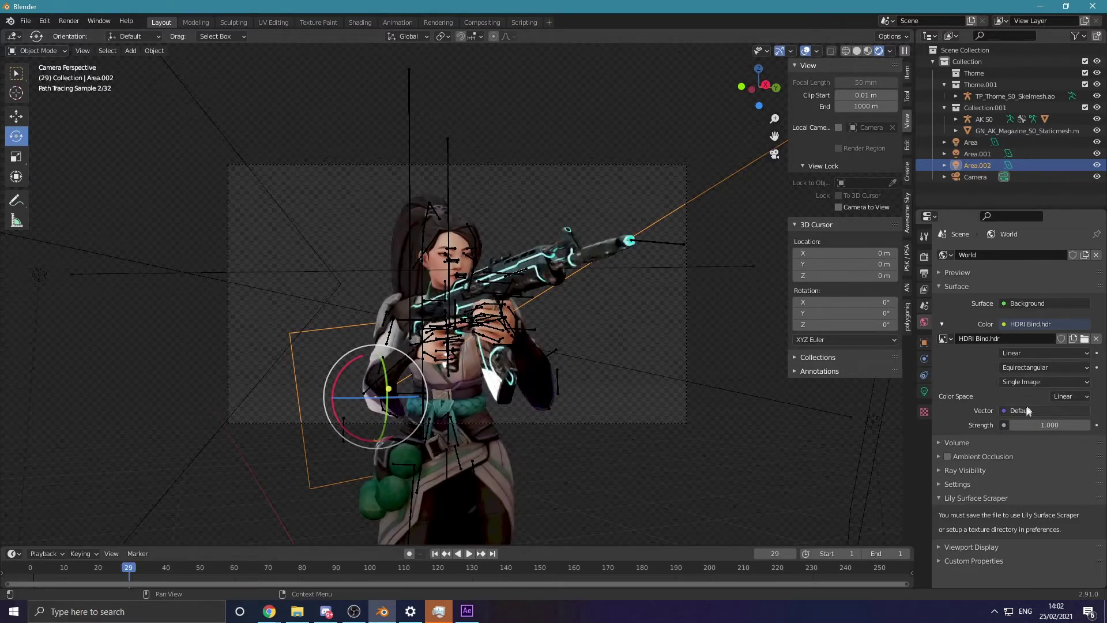
pyautogui.click(1028, 424)
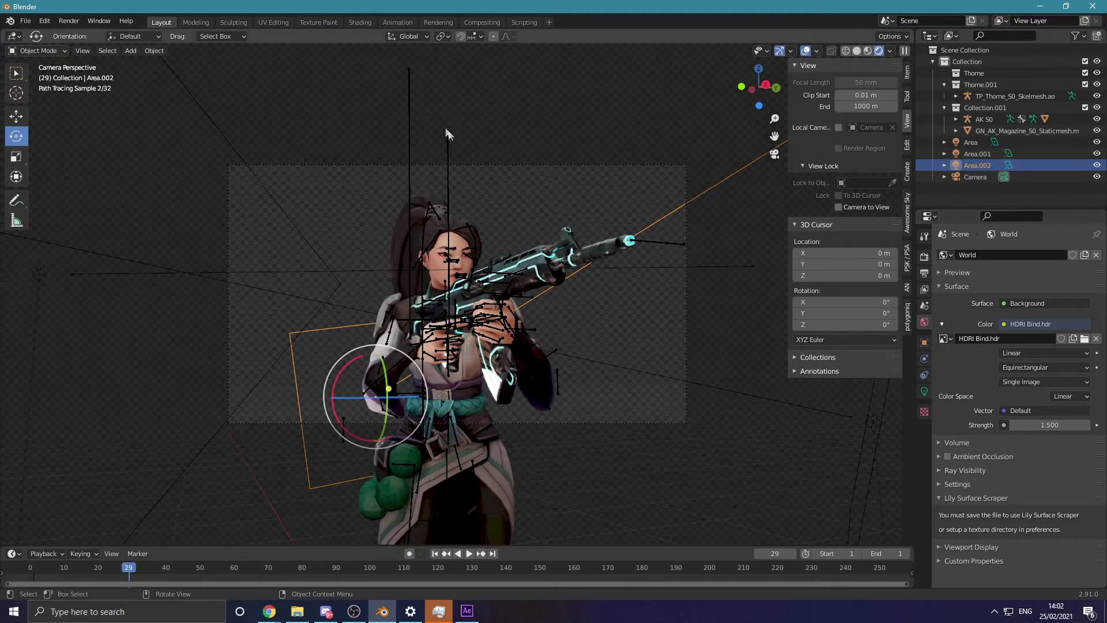
# Make the 50 W area light beside the character a warmer orange, with hue 0.078 and saturation 0.483
pyautogui.click(315, 315)
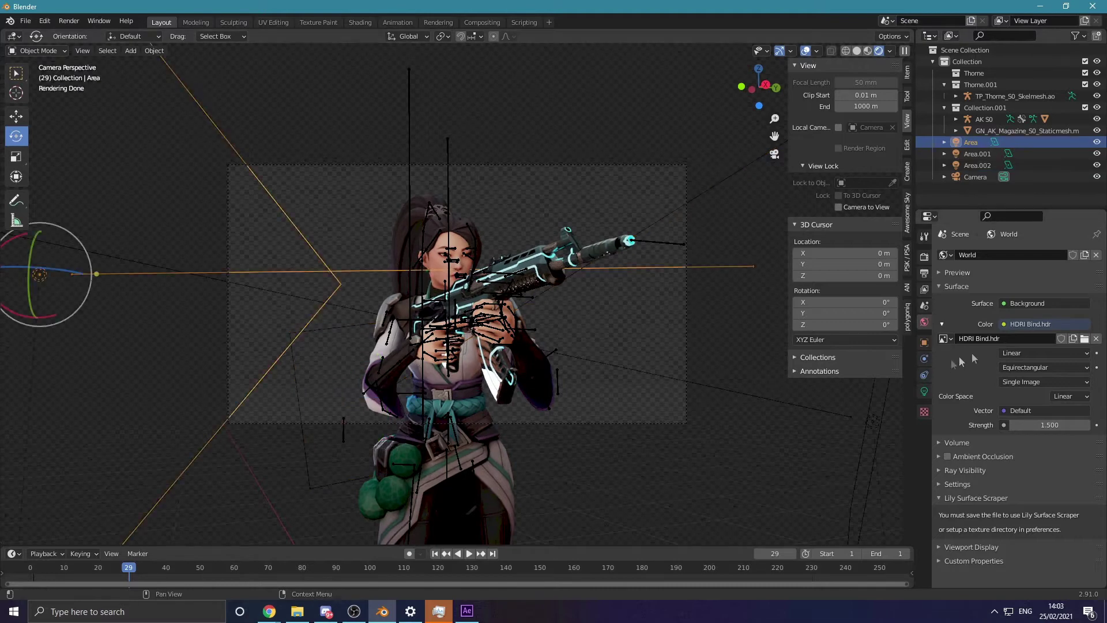
pyautogui.click(925, 390)
pyautogui.click(1051, 319)
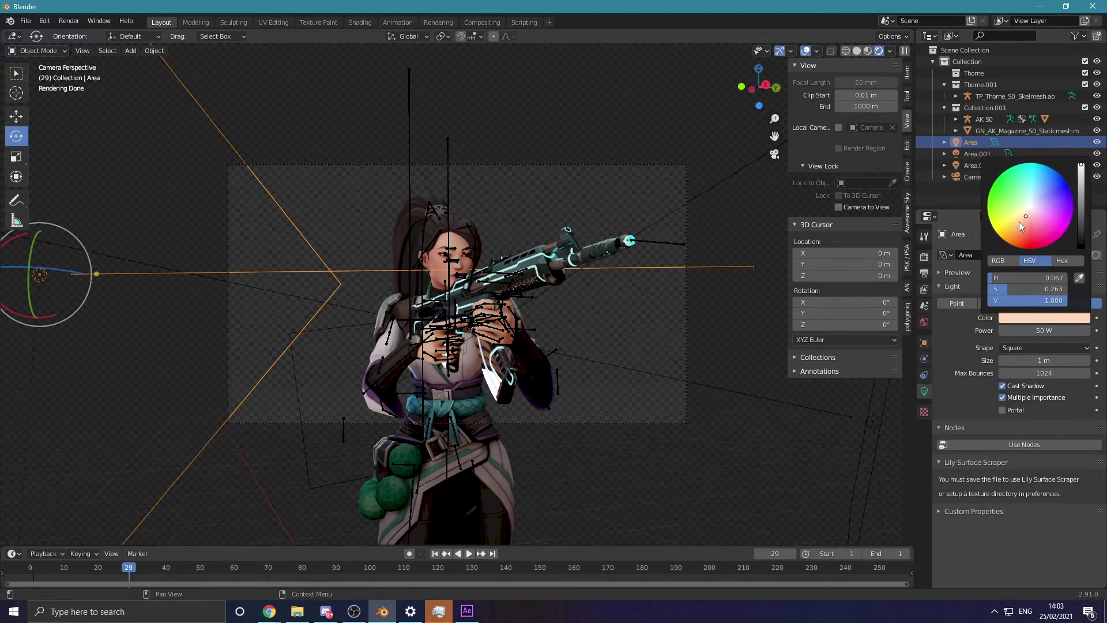
pyautogui.click(1022, 224)
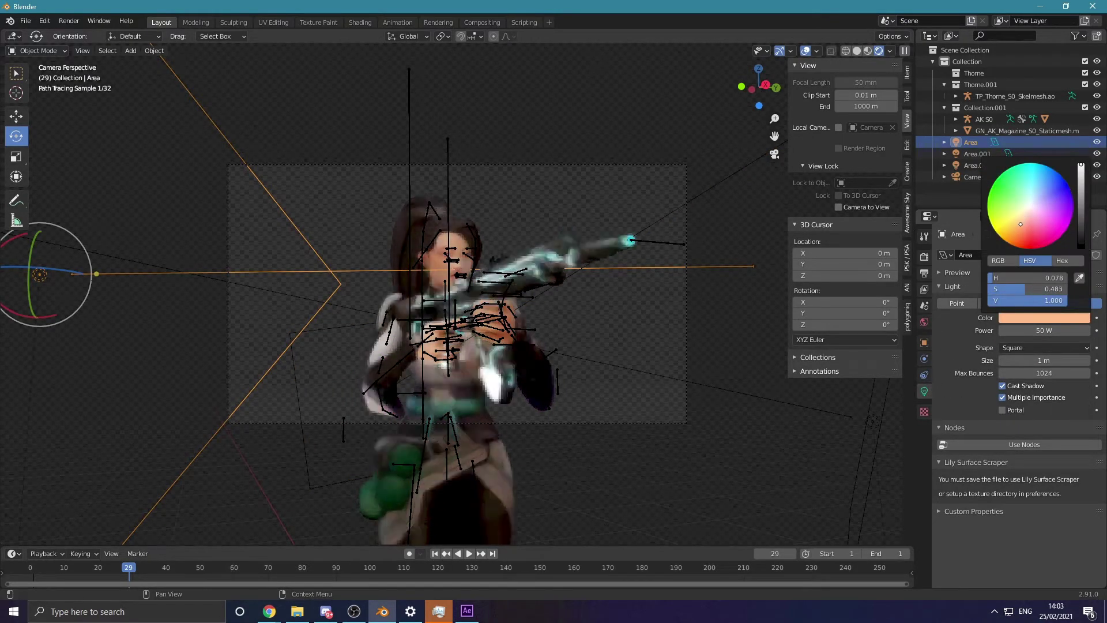
pyautogui.click(976, 153)
pyautogui.click(622, 202)
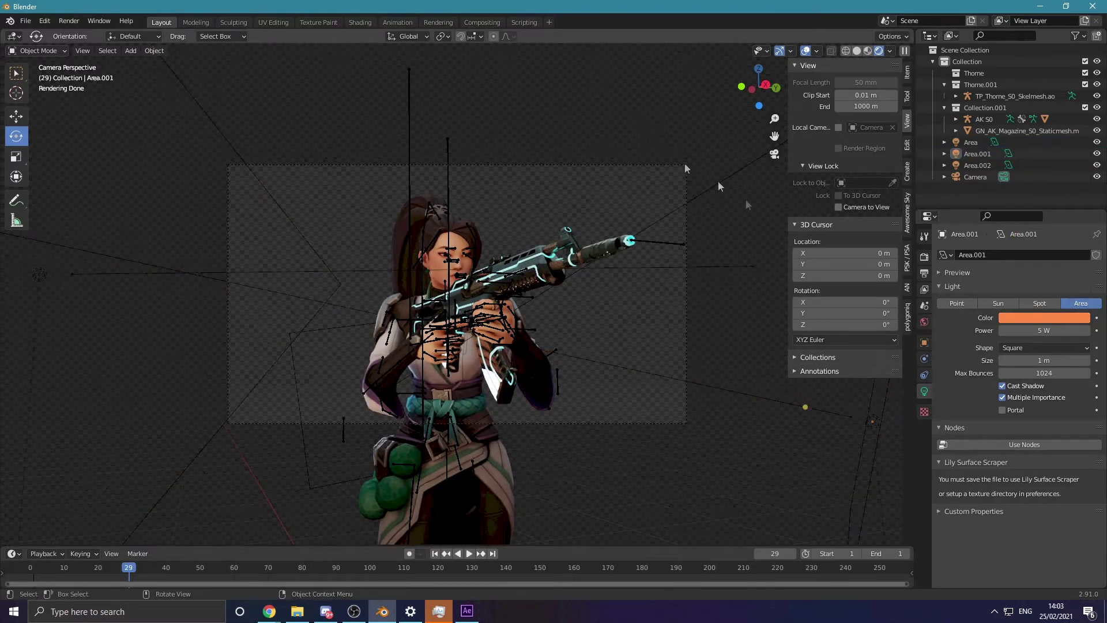
# Enable depth of field on the camera and set the focus distance to 1.6 m so that the character is sharp
pyautogui.click(688, 283)
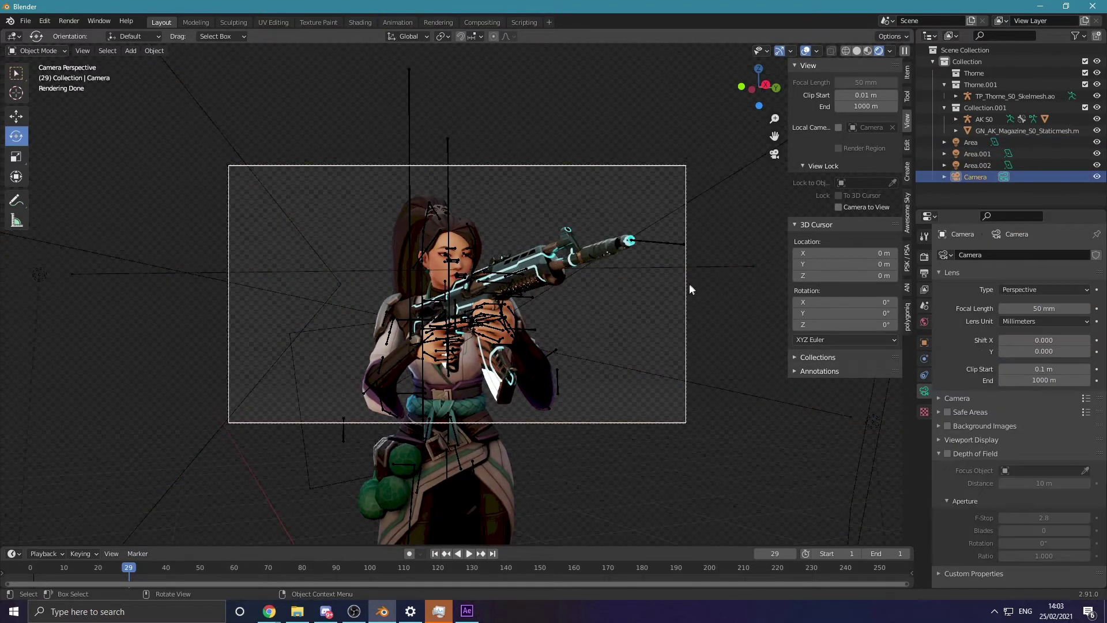
pyautogui.click(948, 453)
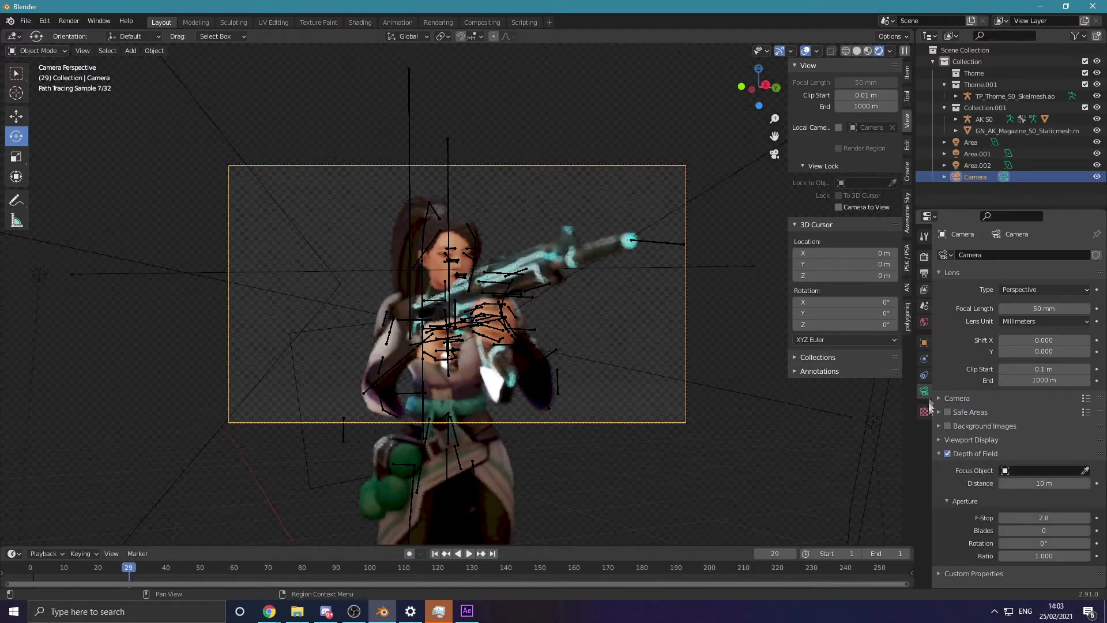
pyautogui.click(1083, 472)
pyautogui.click(1053, 470)
pyautogui.click(1053, 483)
pyautogui.moveTo(1054, 483)
pyautogui.mouseDown()
pyautogui.moveTo(1002, 483)
pyautogui.moveTo(1056, 483)
pyautogui.mouseUp()
pyautogui.scroll(2, 614, 350)
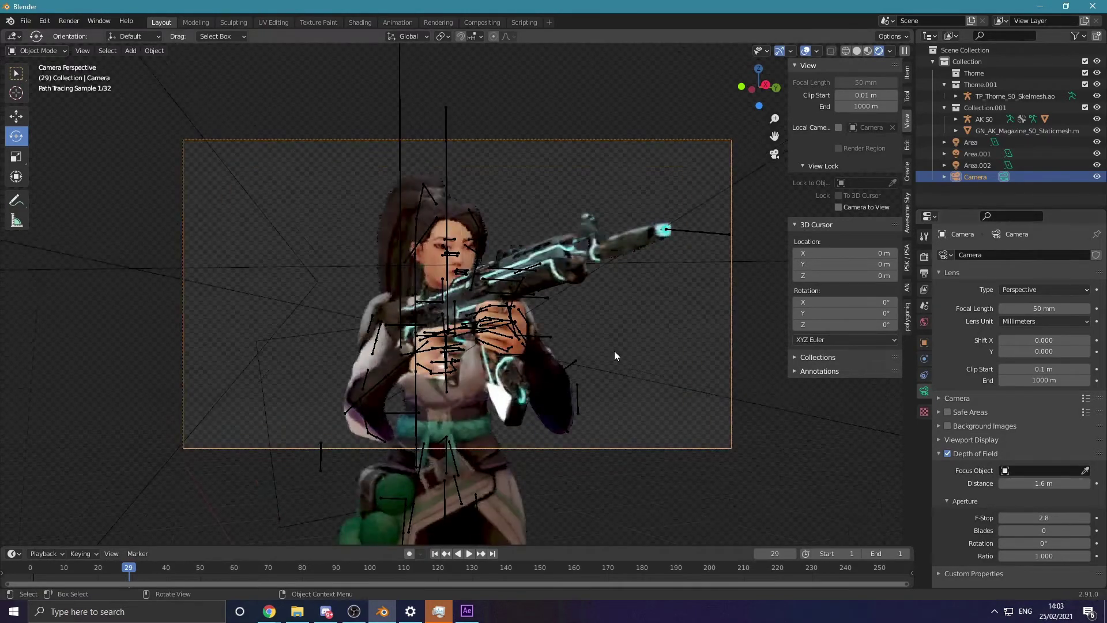
pyautogui.moveTo(1042, 488)
pyautogui.mouseDown()
pyautogui.moveTo(1056, 487)
pyautogui.moveTo(1043, 488)
pyautogui.mouseUp()
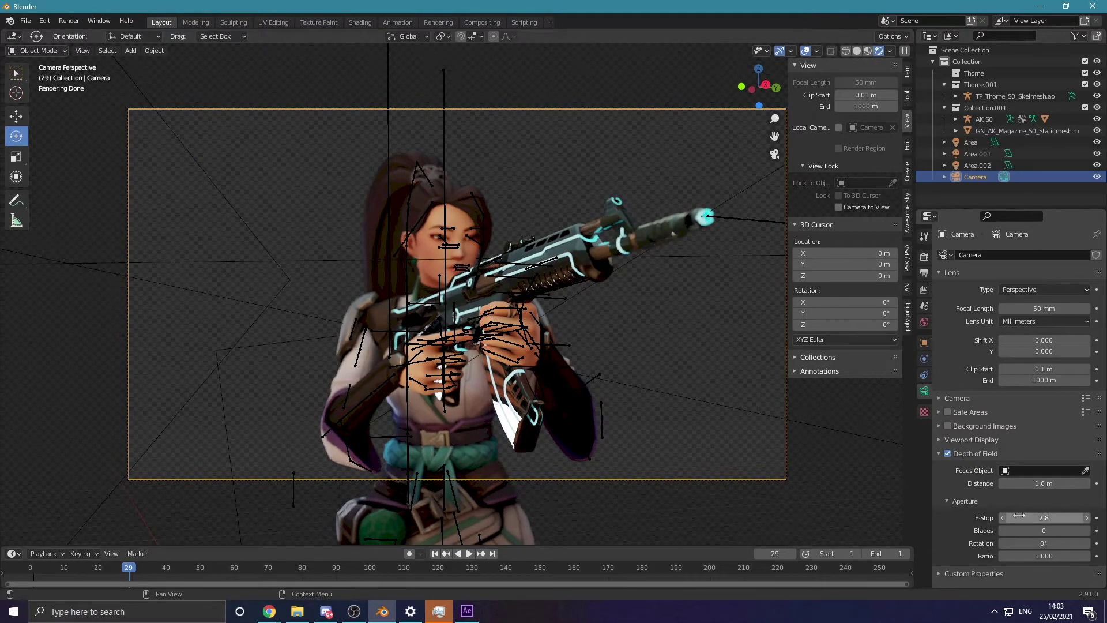
# Set the camera's aperture blades to 6 and the f-stop to 4.5, trying 4 and 5 first
pyautogui.write('4')
pyautogui.press('Return')
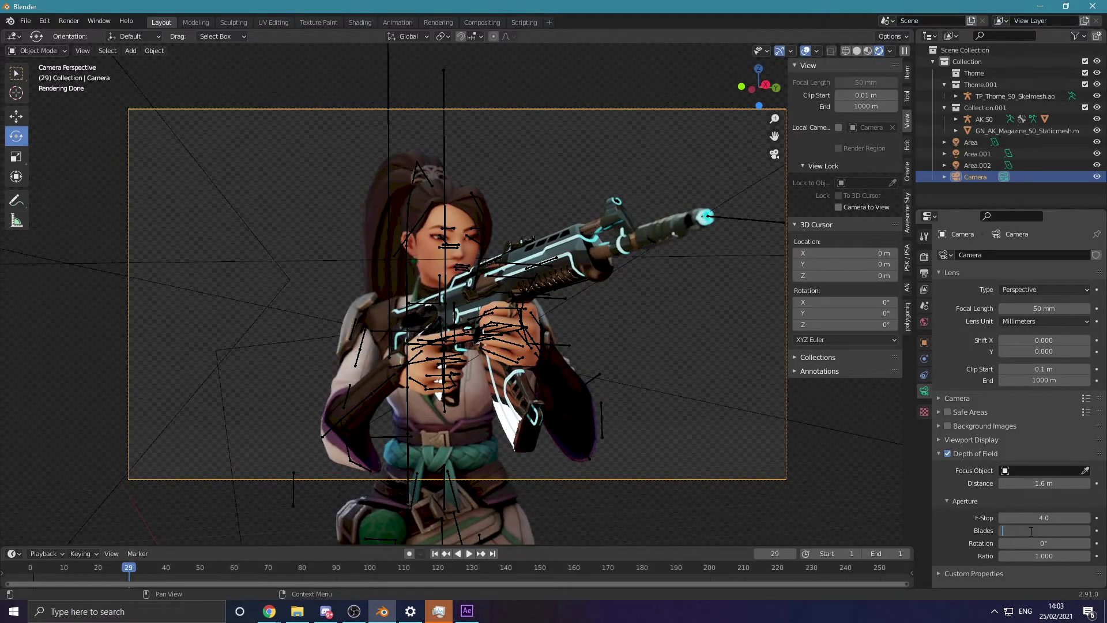
pyautogui.write('6')
pyautogui.press('Return')
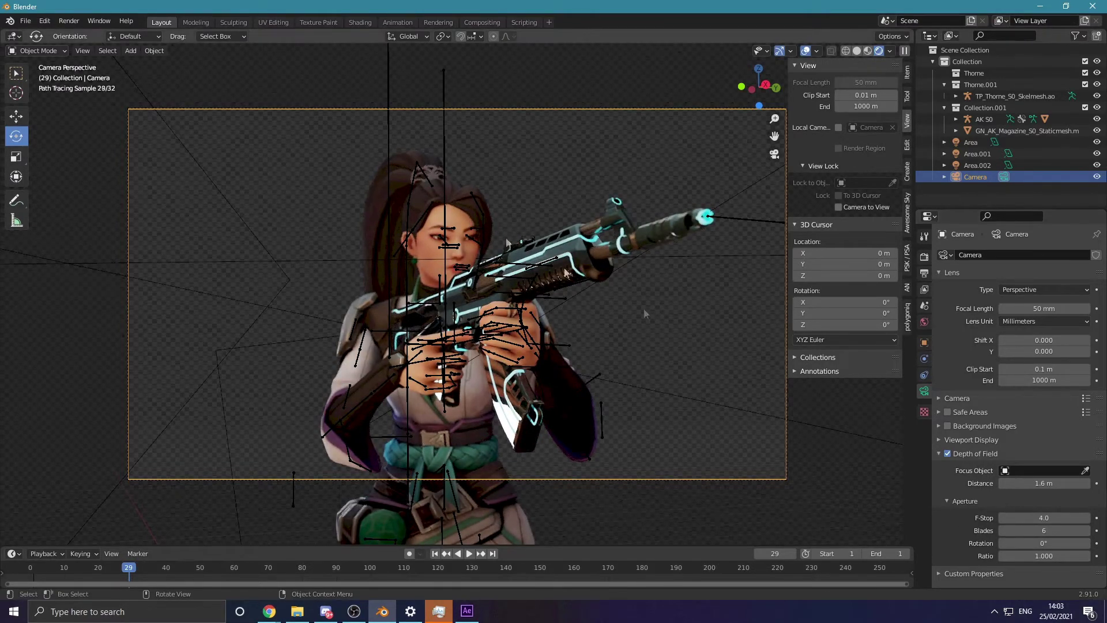
pyautogui.write('5')
pyautogui.press('Return')
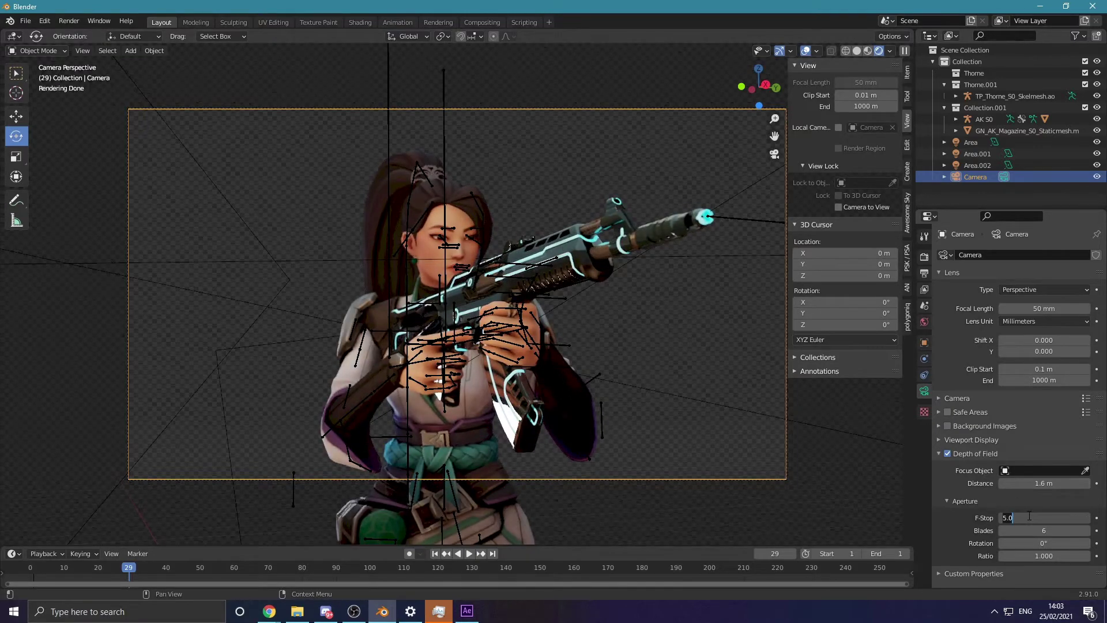
pyautogui.write('4.5')
pyautogui.press('Return')
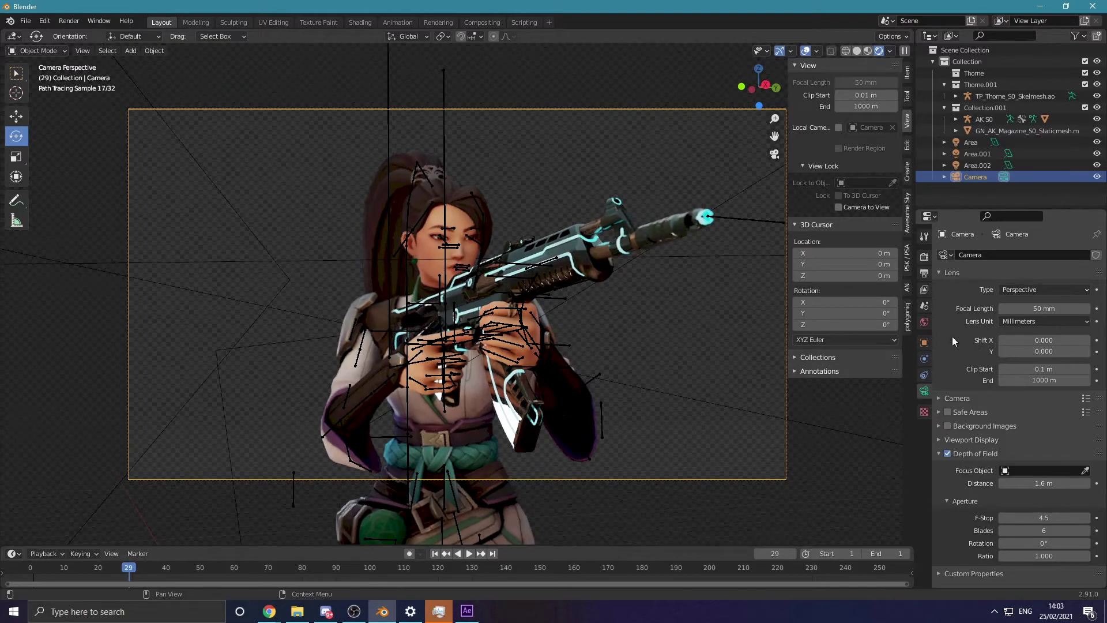
# Reframe the character with a 70 mm focal length by pulling the view-locked camera back, and set the focus distance to 2.4 m
pyautogui.moveTo(1031, 308); pyautogui.dragTo(1056, 308)
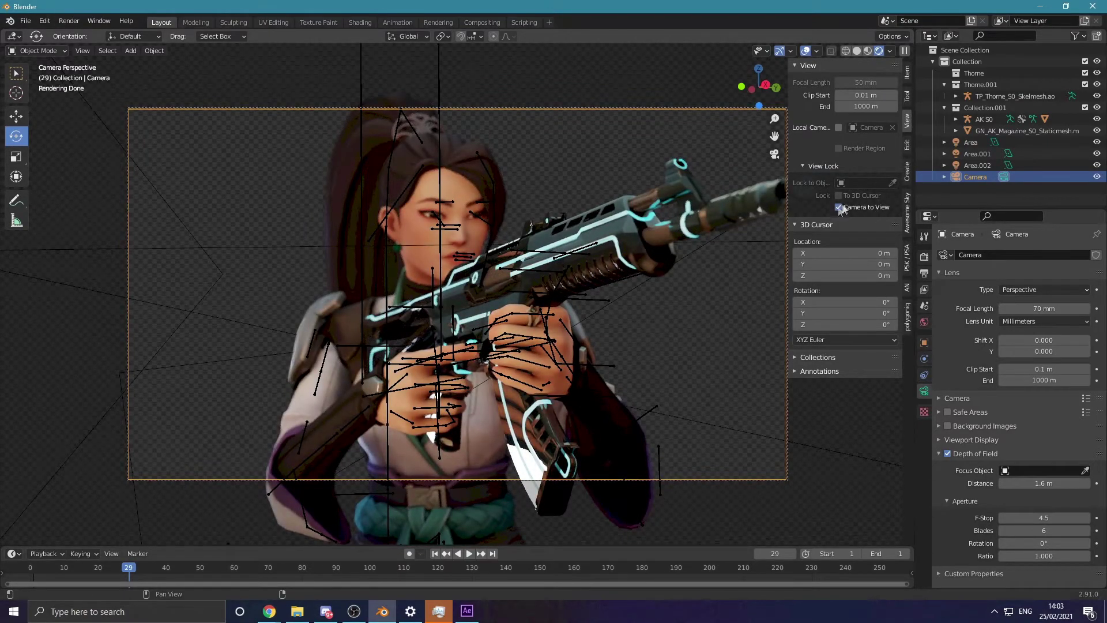
pyautogui.scroll(-1, 692, 254)
pyautogui.scroll(-1, 692, 254)
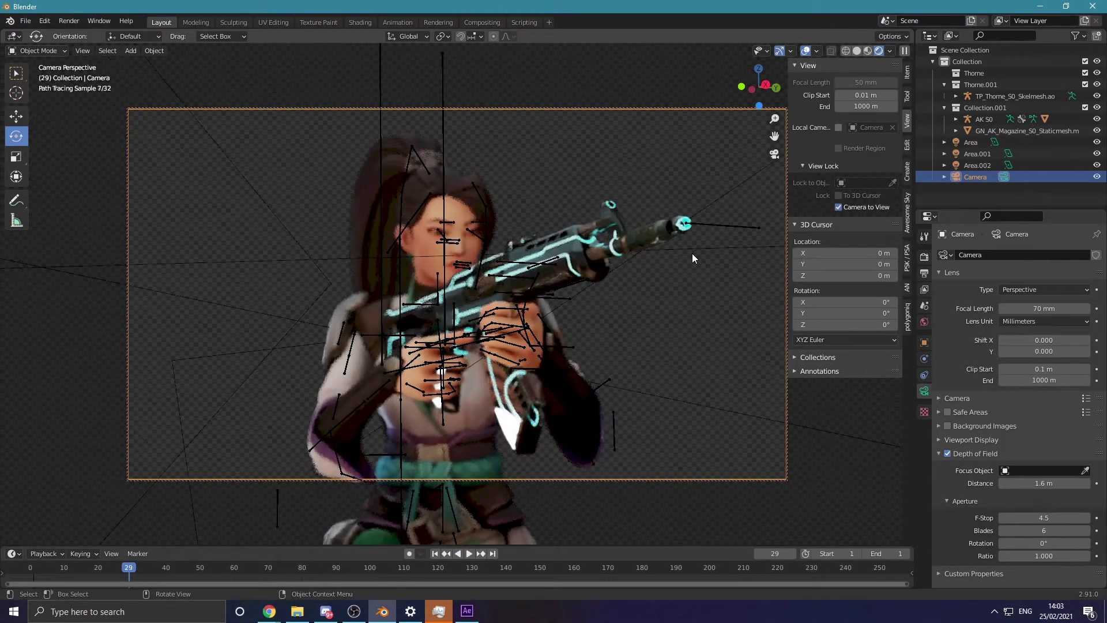
pyautogui.moveTo(1026, 483); pyautogui.dragTo(1055, 484)
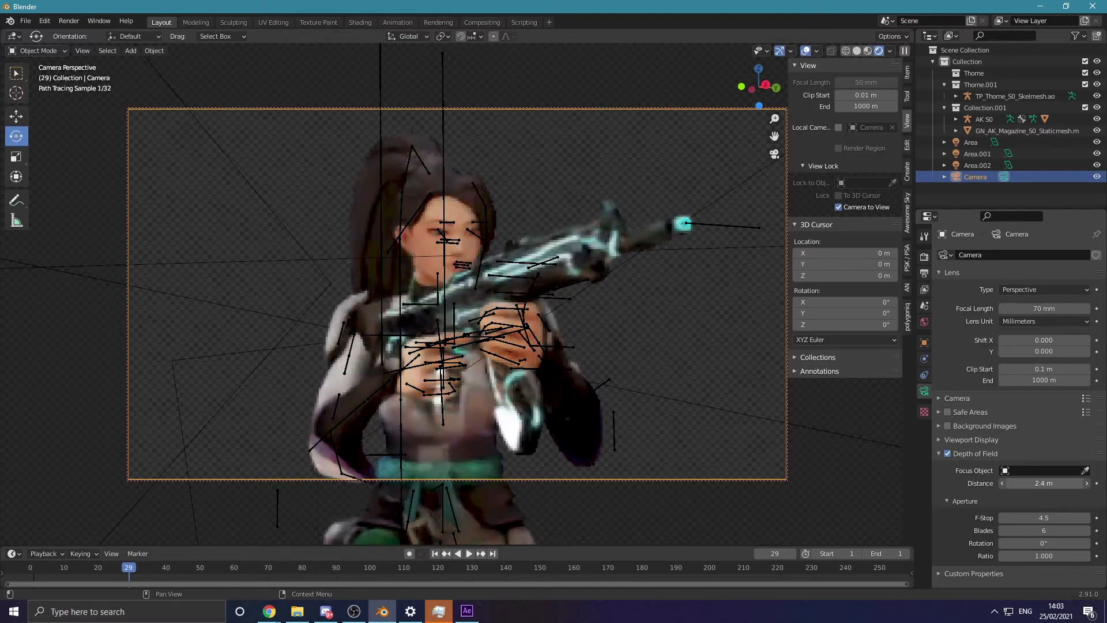
pyautogui.click(420, 75)
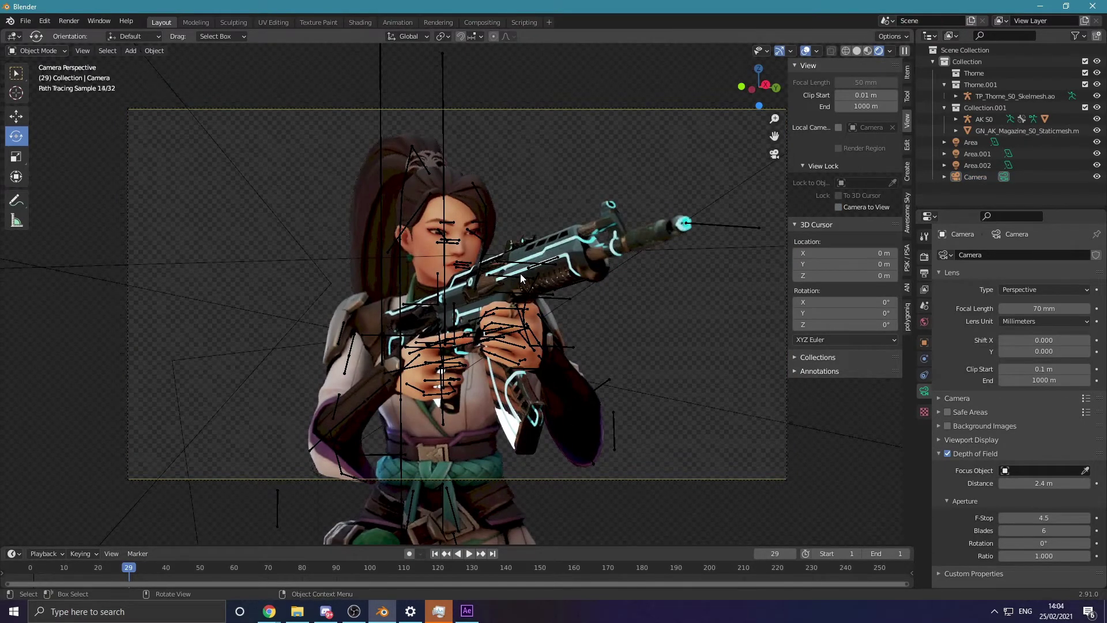
# Show the AK's material in an enlarged Shader Editor and set its emission strength to 50
pyautogui.click(521, 277)
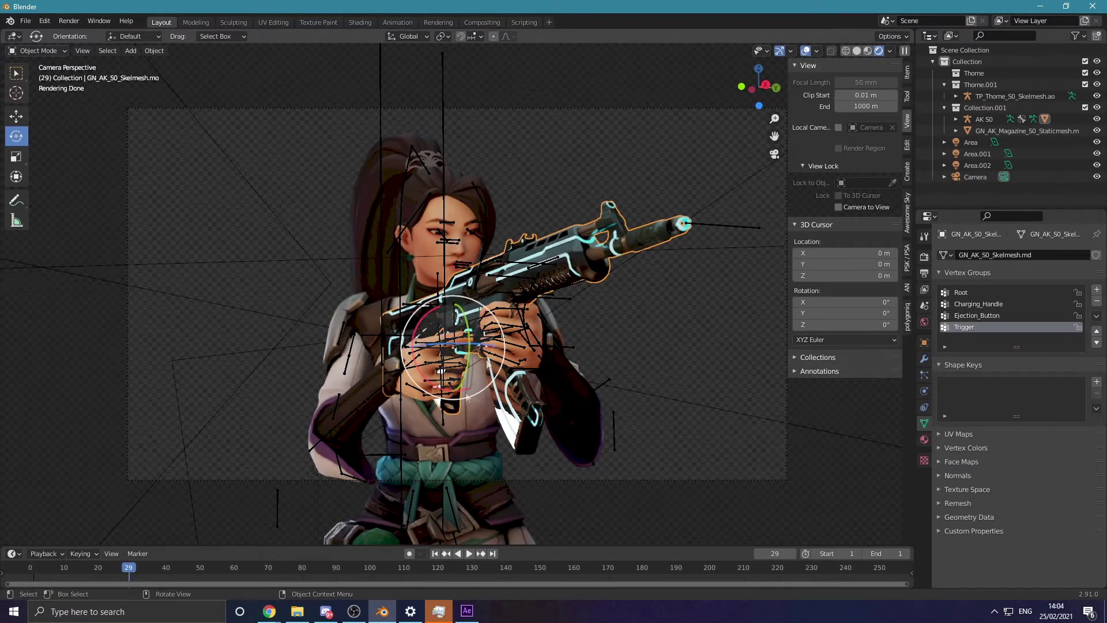
pyautogui.click(14, 554)
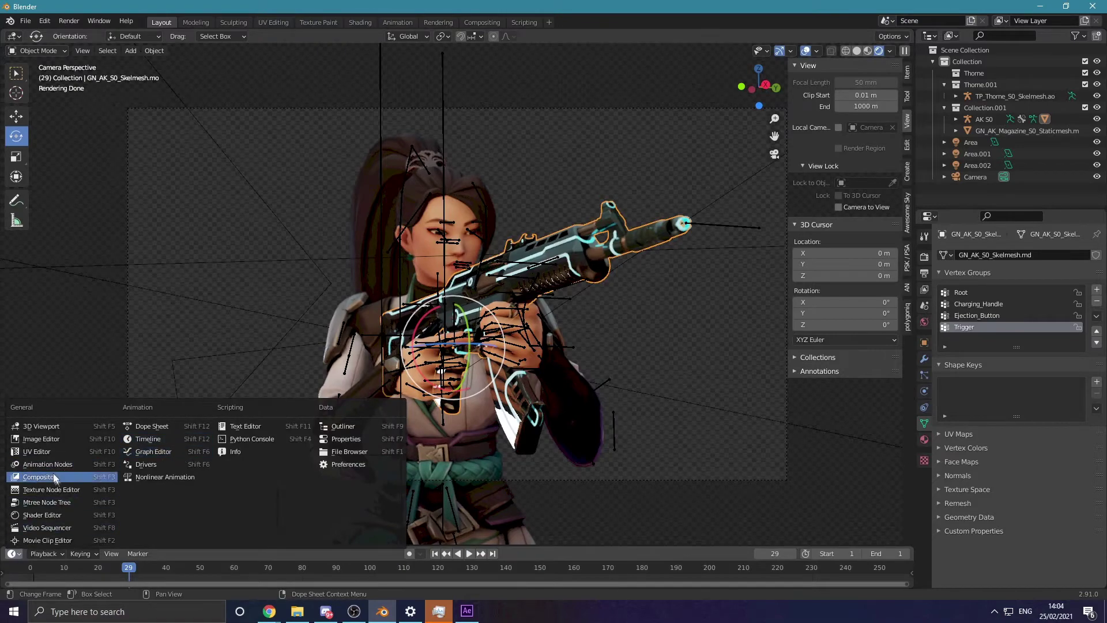
pyautogui.moveTo(238, 546); pyautogui.dragTo(295, 327)
pyautogui.scroll(10, 368, 501)
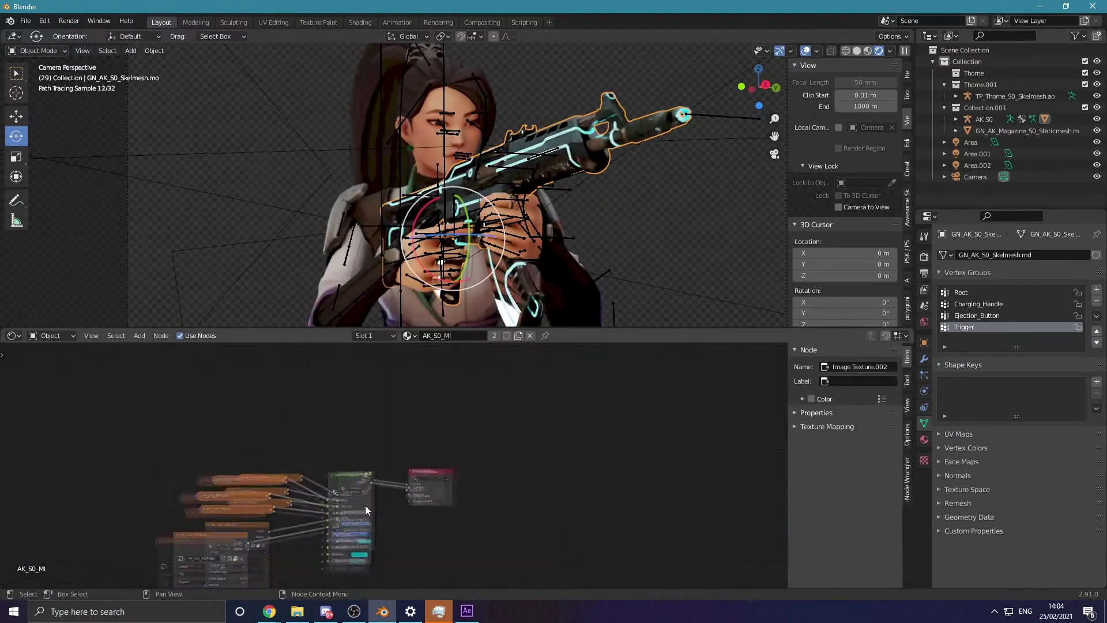
pyautogui.click(389, 521)
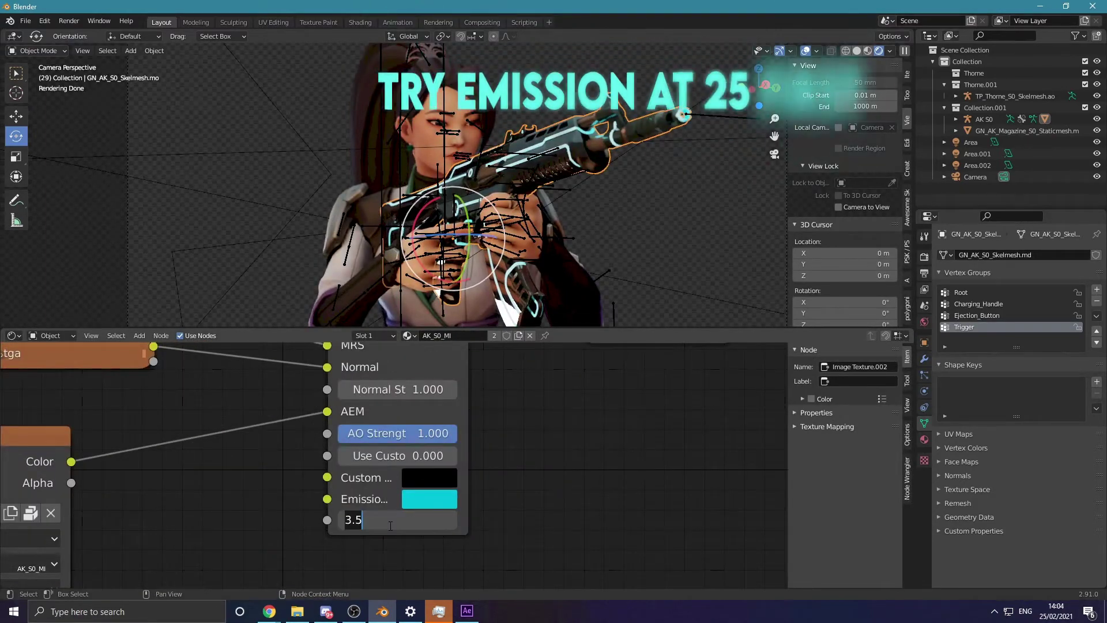
pyautogui.write('50')
pyautogui.press('Return')
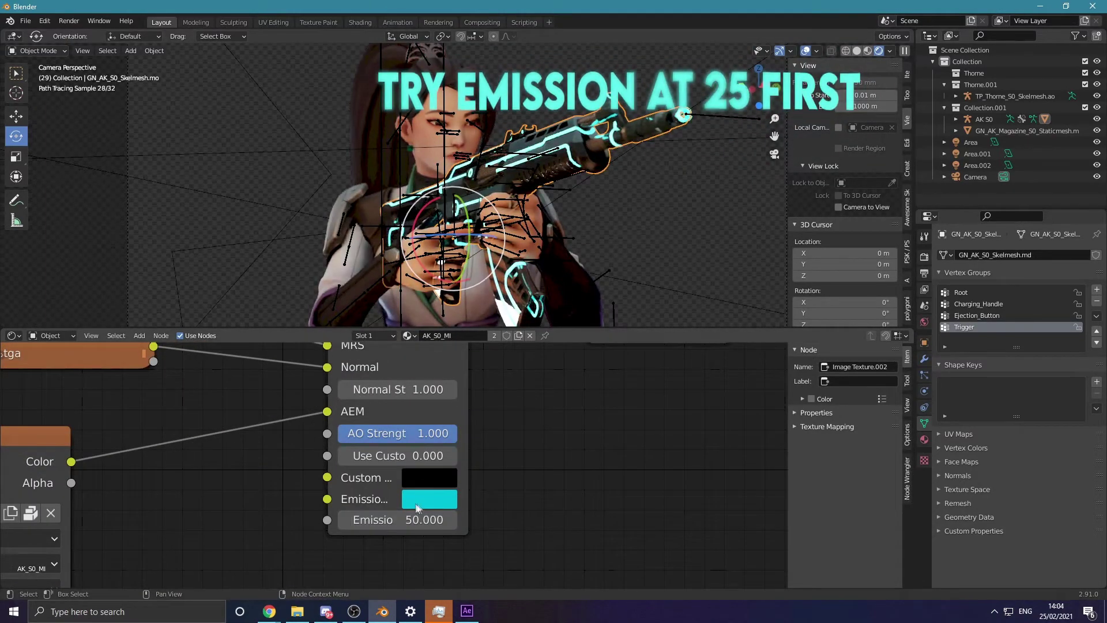
# Try an emission strength of 60 on the AK's material and return it to 50
pyautogui.click(403, 521)
pyautogui.write('60')
pyautogui.press('Return')
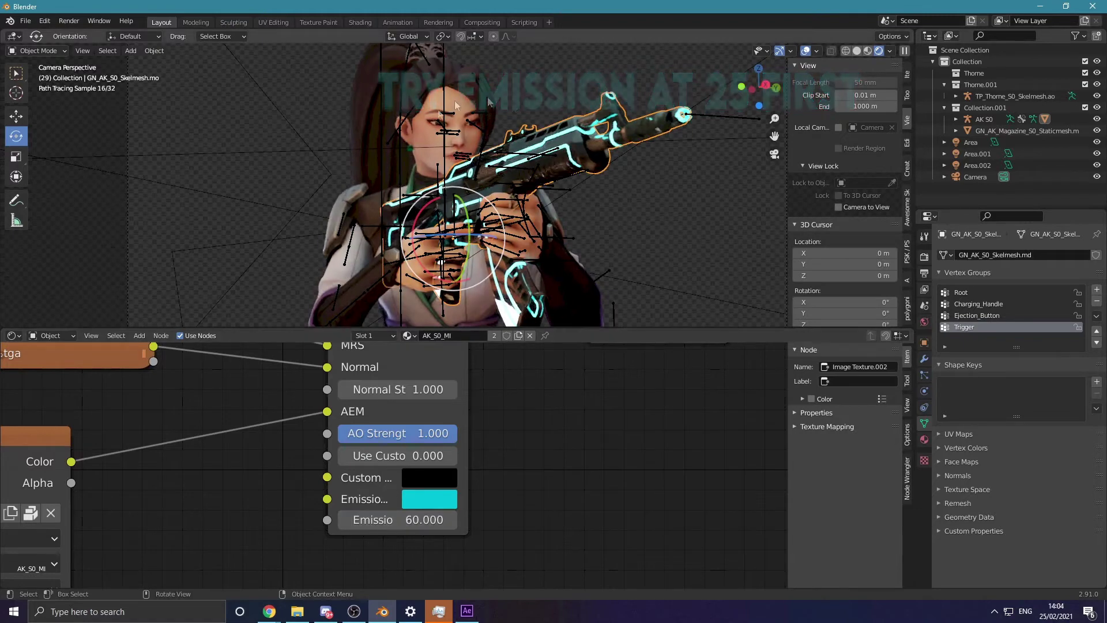
pyautogui.click(406, 519)
pyautogui.write('50')
pyautogui.press('Return')
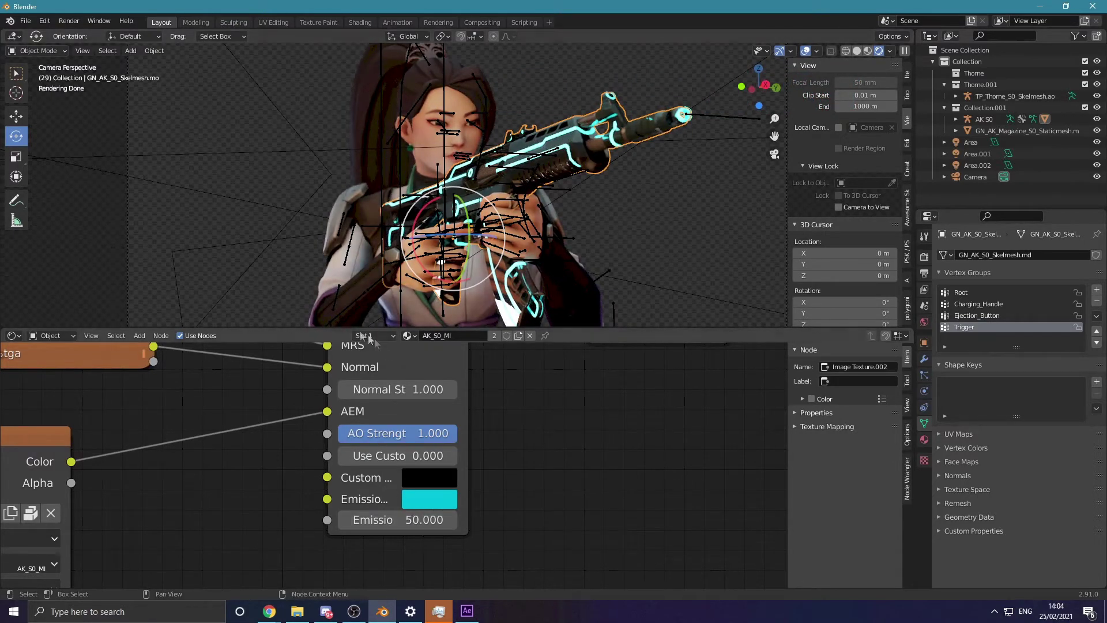
# Shrink the node editor, render the current frame as a still image, and close the render window
pyautogui.moveTo(364, 328); pyautogui.dragTo(323, 472)
pyautogui.click(69, 21)
pyautogui.click(87, 33)
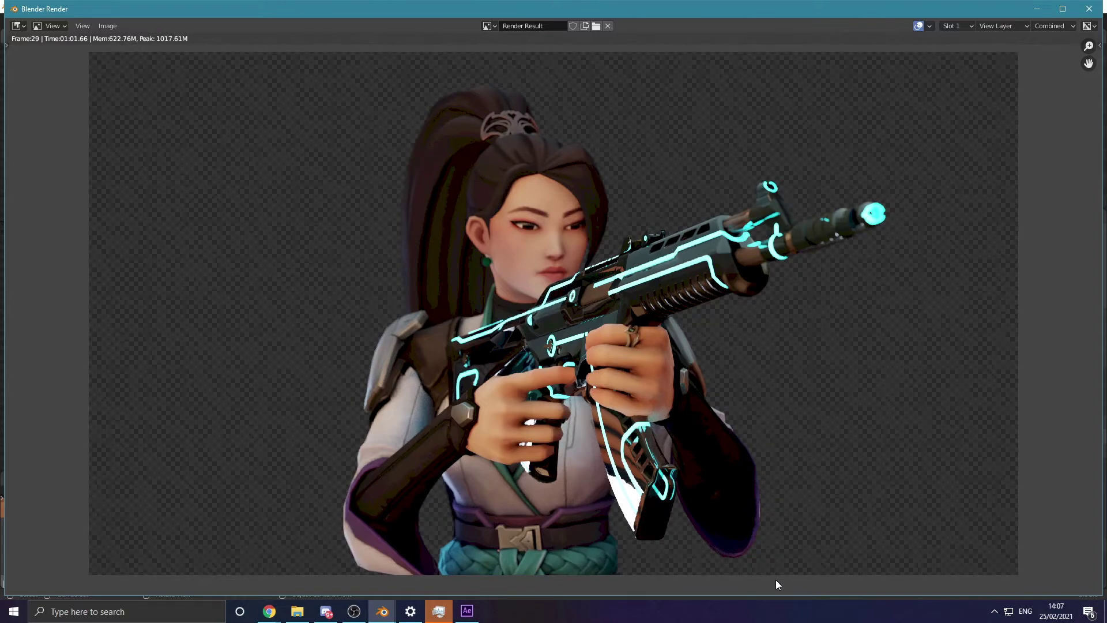
pyautogui.click(1089, 8)
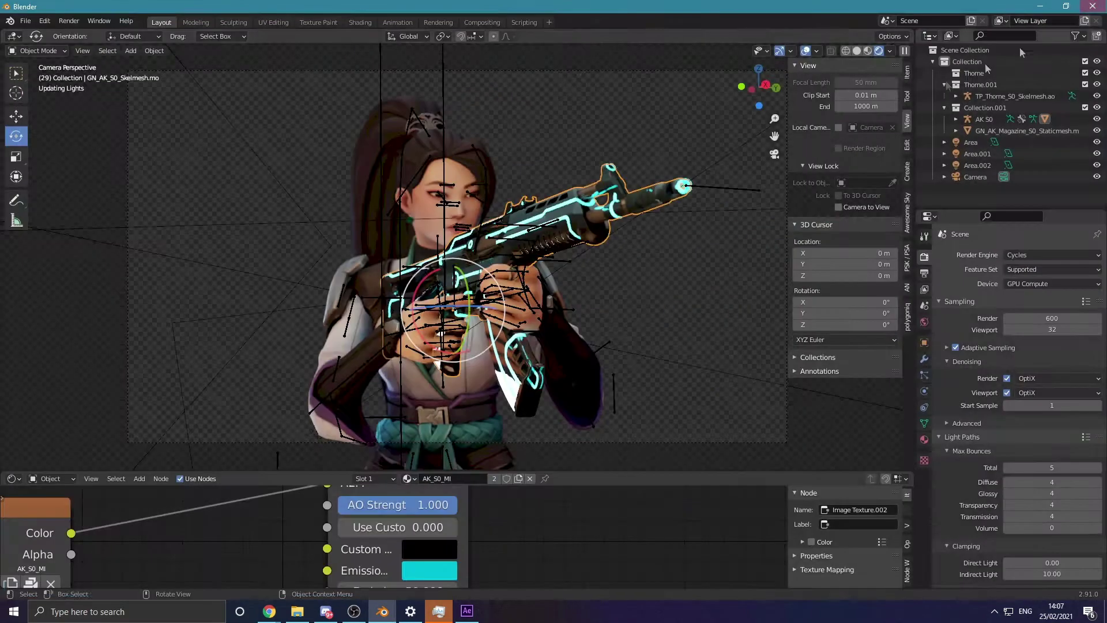
# Enable compositing nodes in the Compositing workspace and move the Composite node well away from Render Layers
pyautogui.click(465, 22)
pyautogui.click(126, 36)
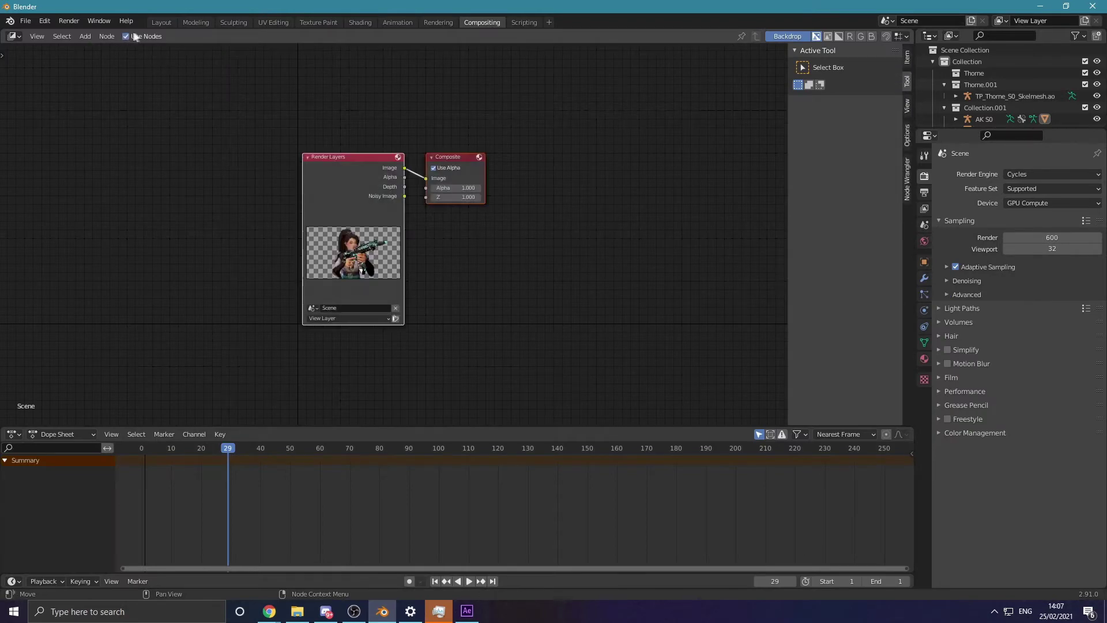
pyautogui.click(465, 135)
pyautogui.moveTo(612, 126); pyautogui.dragTo(693, 120)
# Add a Viewer node below the Composite node and feed it the Render Layers image as a backdrop preview
pyautogui.hotkey('shift', 'a')
pyautogui.write('view')
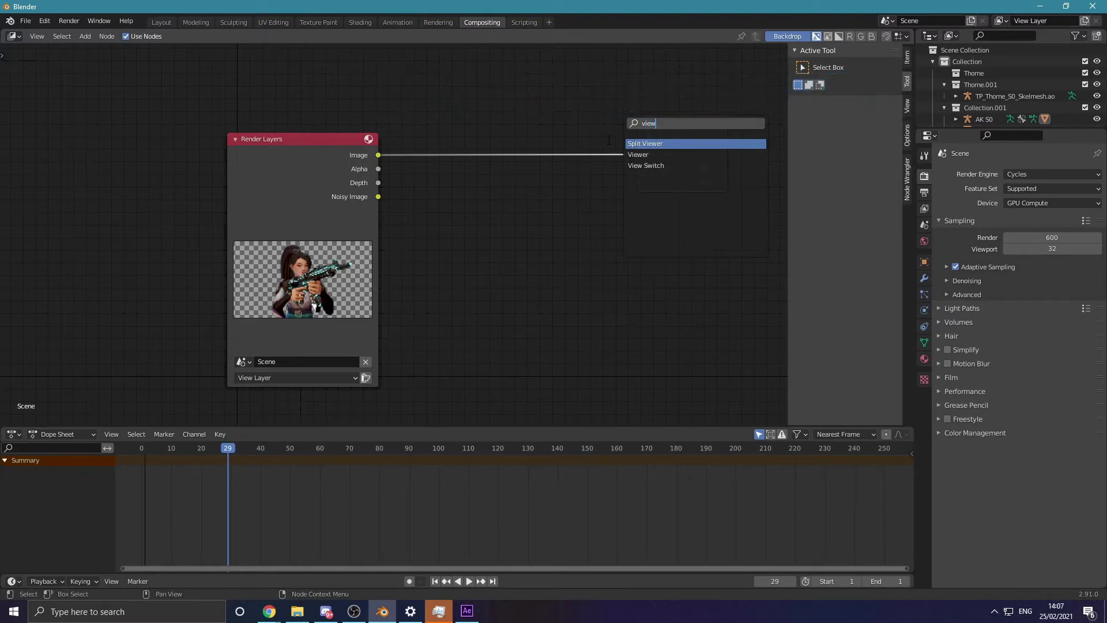
pyautogui.press('Down')
pyautogui.press('Return')
pyautogui.click(700, 310)
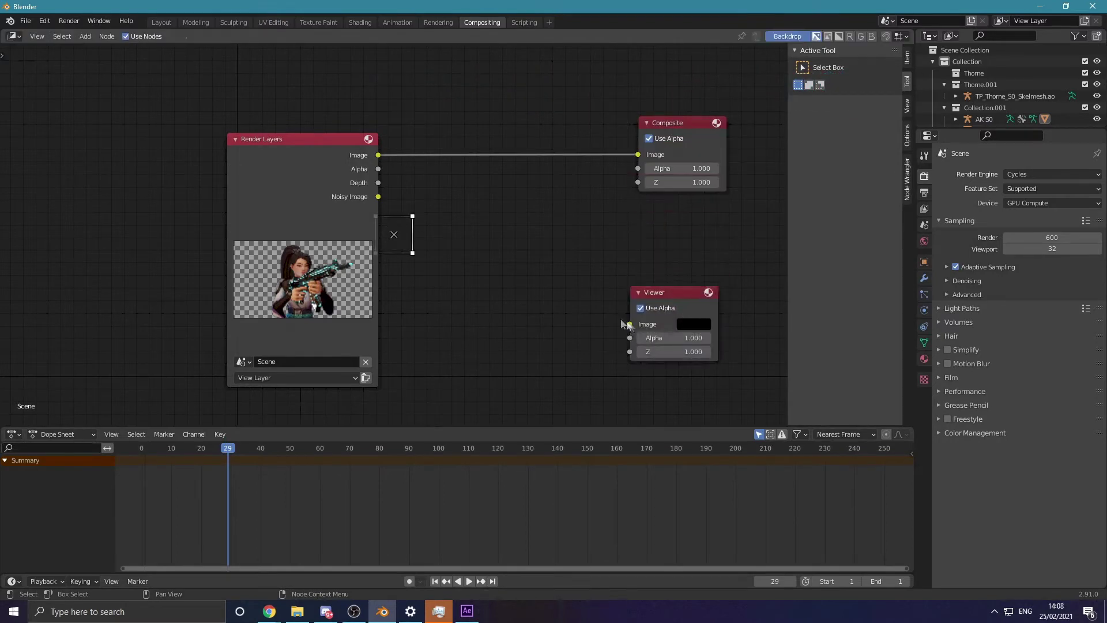
pyautogui.moveTo(630, 324); pyautogui.dragTo(386, 161)
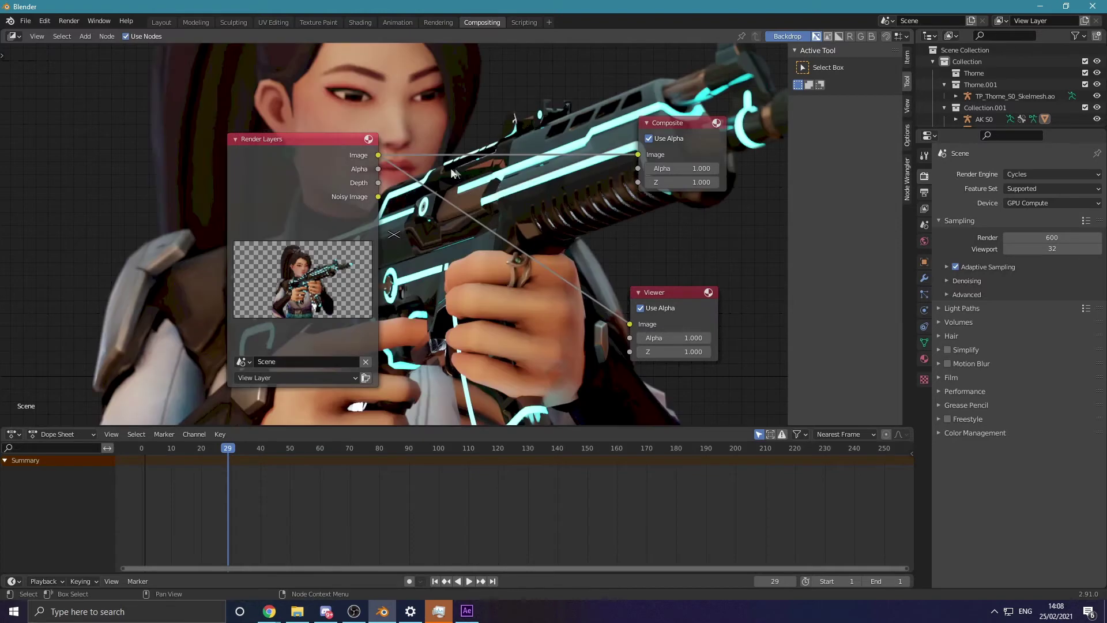
pyautogui.moveTo(685, 303); pyautogui.dragTo(707, 313)
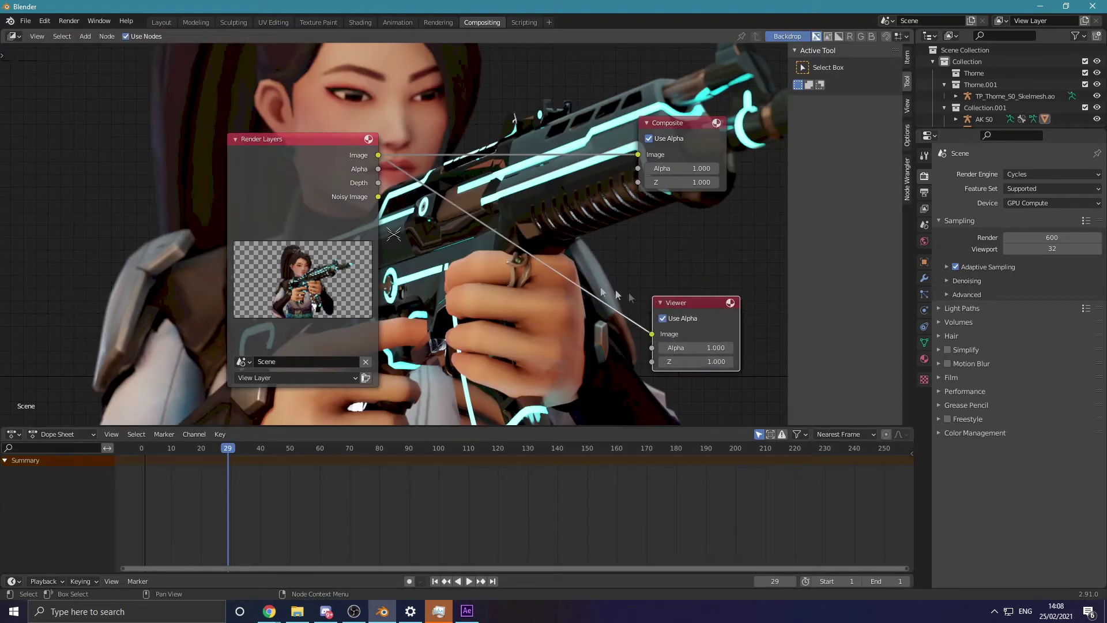
# Insert a Glare node into the link between Render Layers and the Viewer
pyautogui.hotkey('shift', 'a')
pyautogui.click(504, 252)
pyautogui.write('glare')
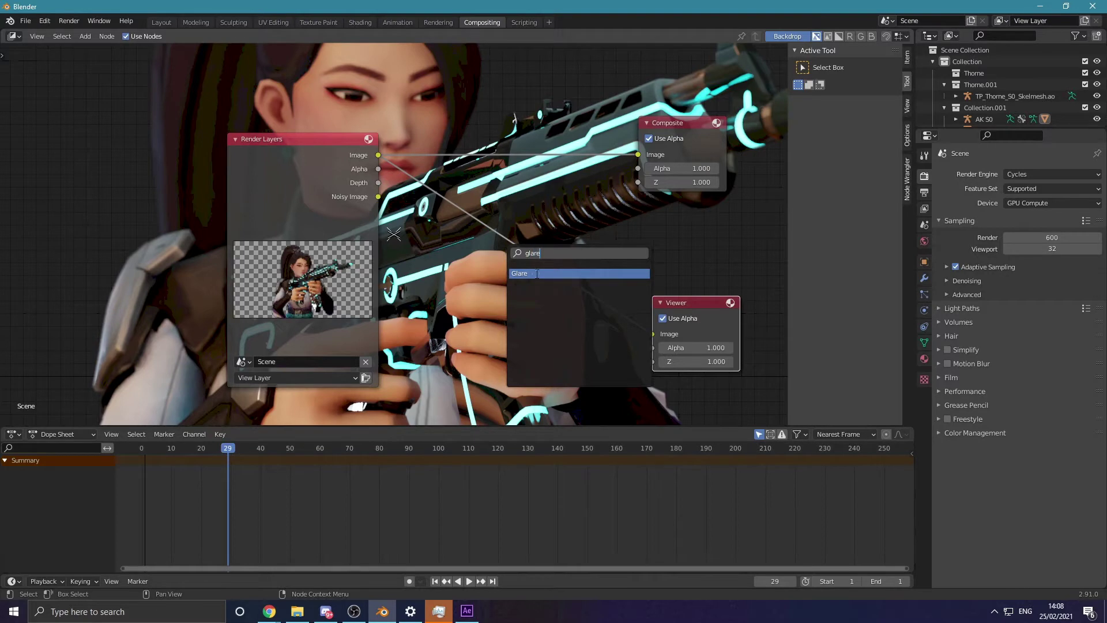
pyautogui.click(536, 274)
pyautogui.click(508, 270)
pyautogui.moveTo(544, 278); pyautogui.dragTo(491, 254, button='middle')
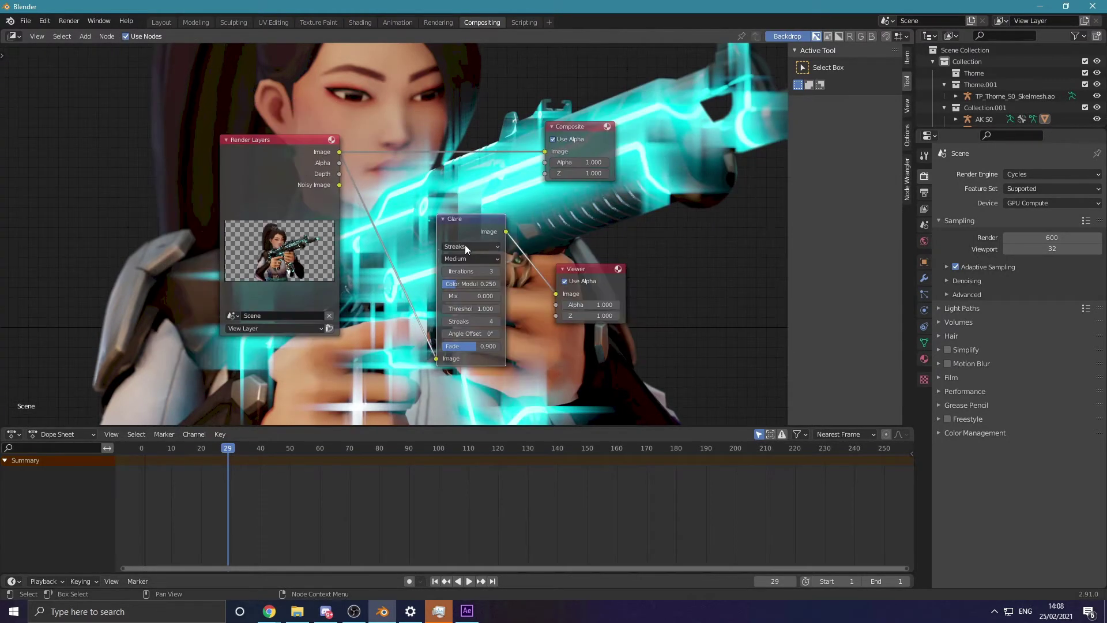
# Set the Glare node's type to Fog Glow and its threshold to 10
pyautogui.click(466, 247)
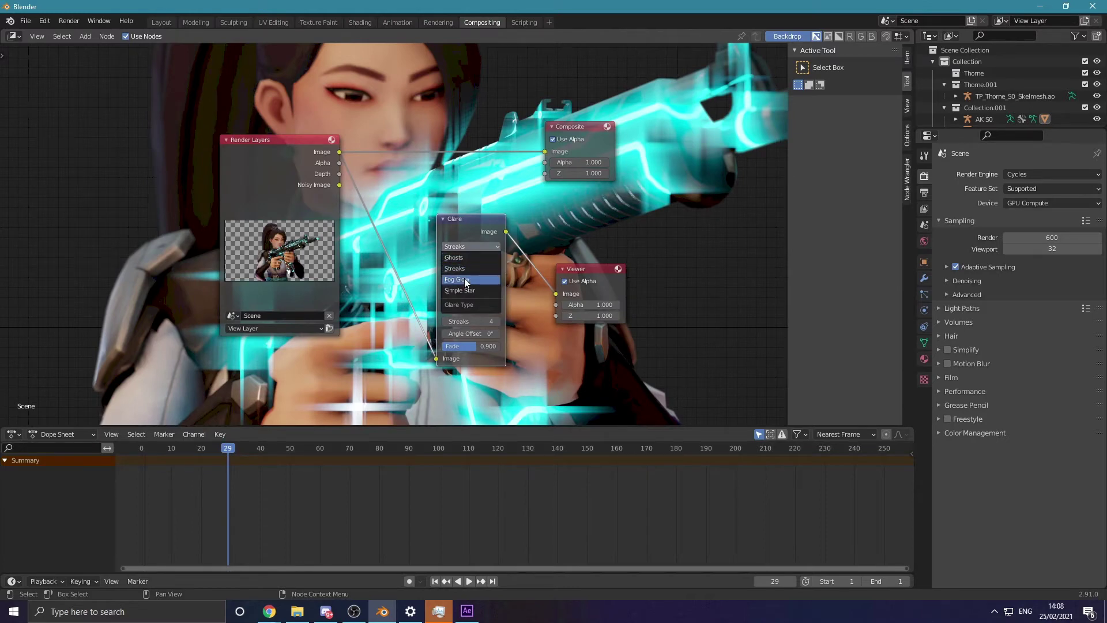
pyautogui.click(465, 280)
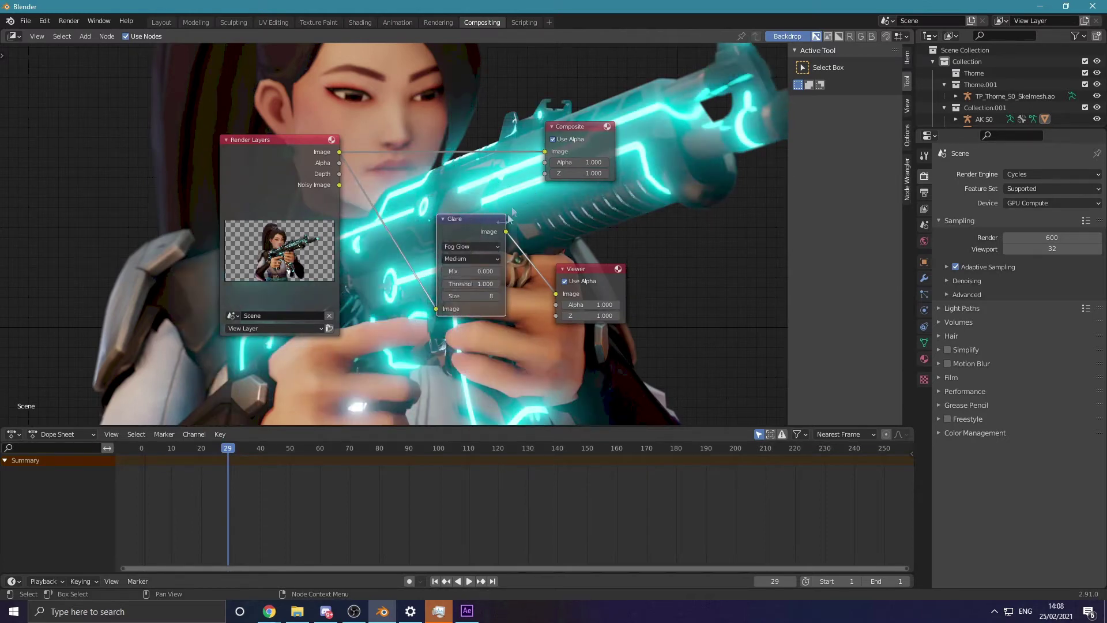
pyautogui.click(469, 284)
pyautogui.write('1')
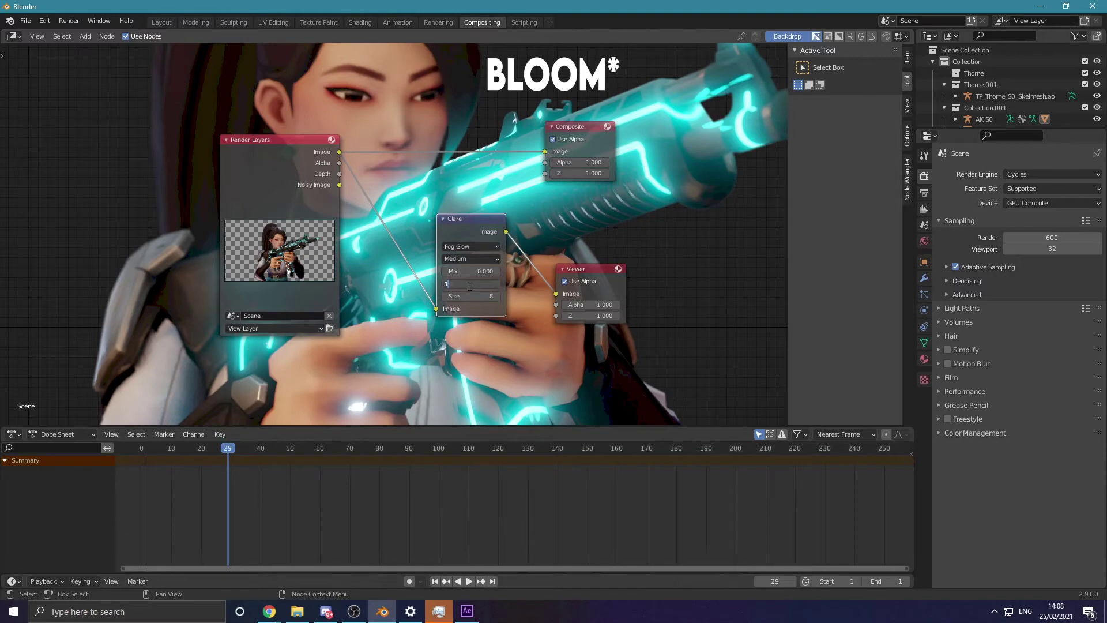
pyautogui.write('0')
pyautogui.press('Return')
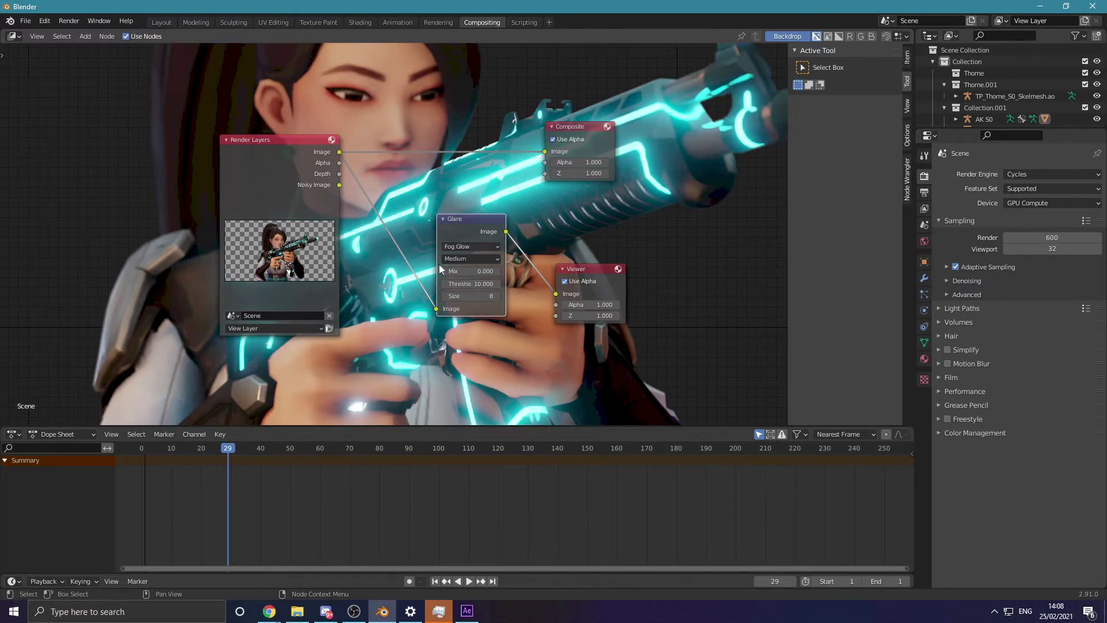
# Try a Glare size of 6, and set the size to 7
pyautogui.click(473, 296)
pyautogui.write('6')
pyautogui.press('Return')
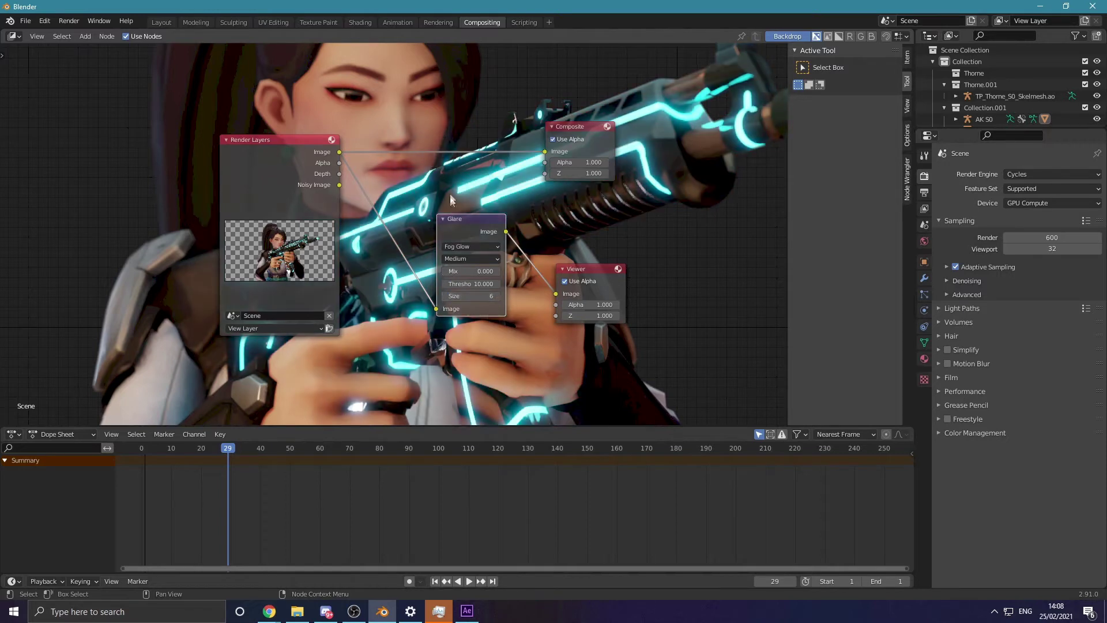
pyautogui.click(497, 296)
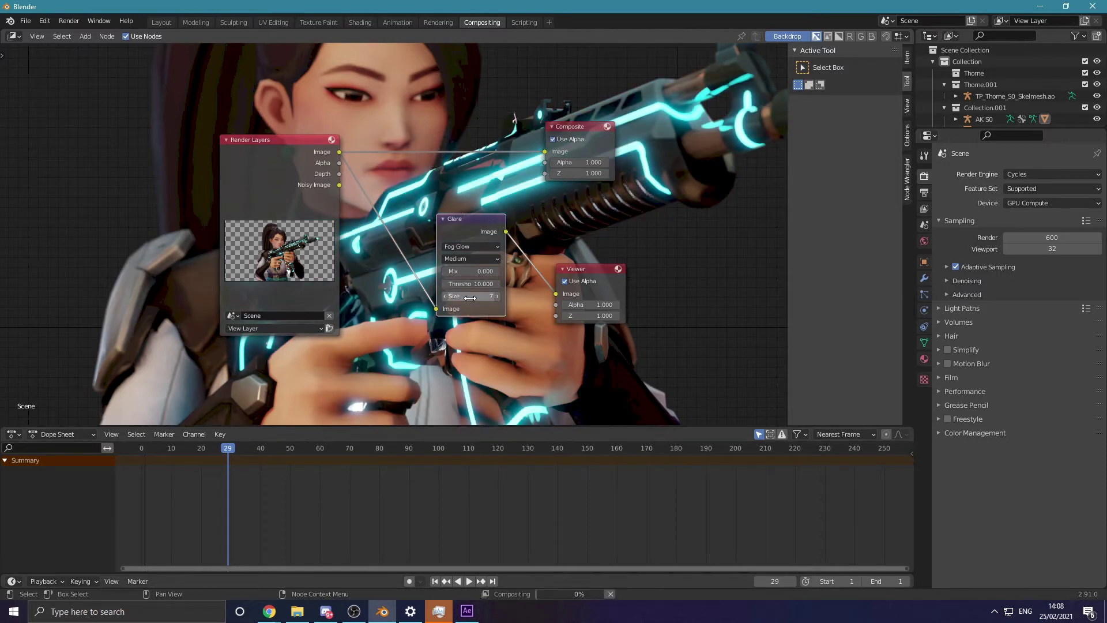
pyautogui.click(462, 297)
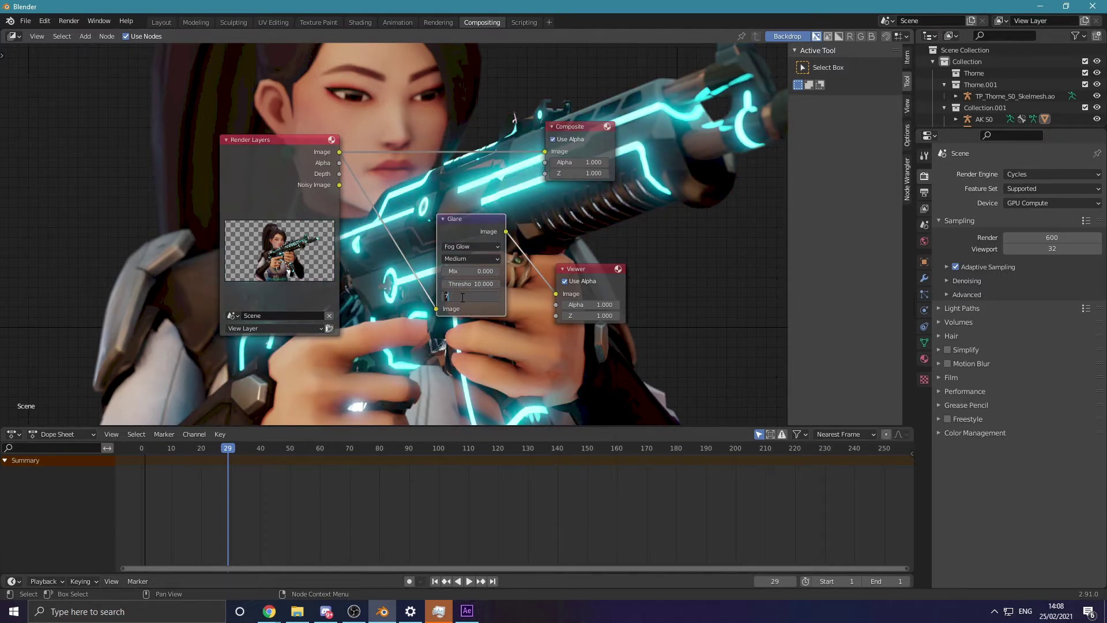
# Set the Glare node's threshold to 11
pyautogui.click(474, 286)
pyautogui.click(469, 285)
pyautogui.write('11')
pyautogui.press('Return')
# Compare the Glare node's quality levels, including Medium and Low, and set the quality to High
pyautogui.click(469, 259)
pyautogui.click(458, 270)
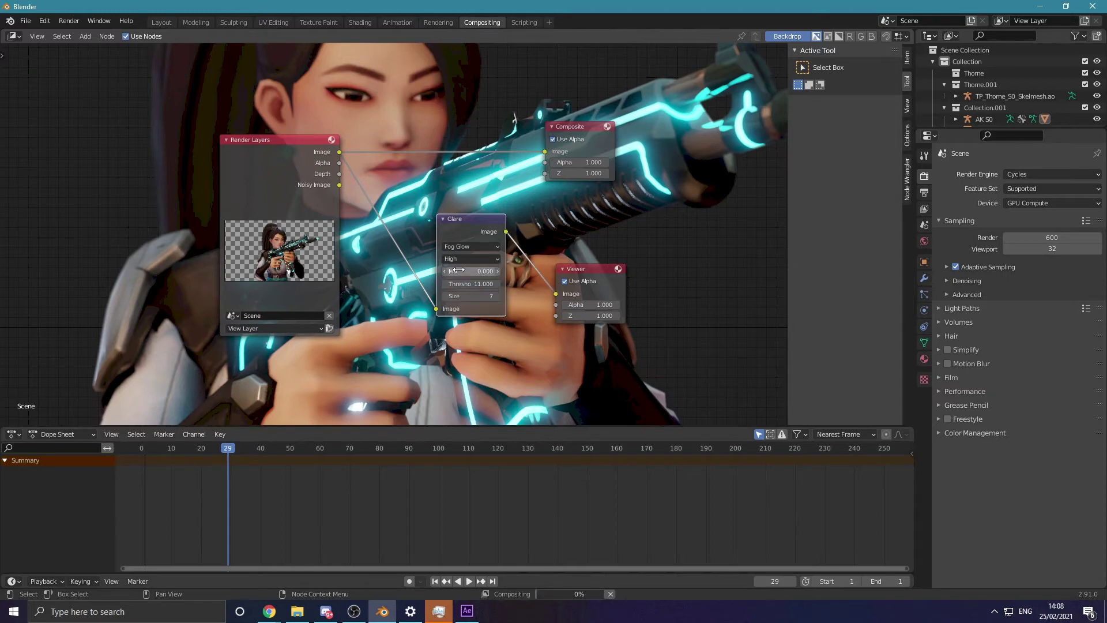
pyautogui.click(463, 259)
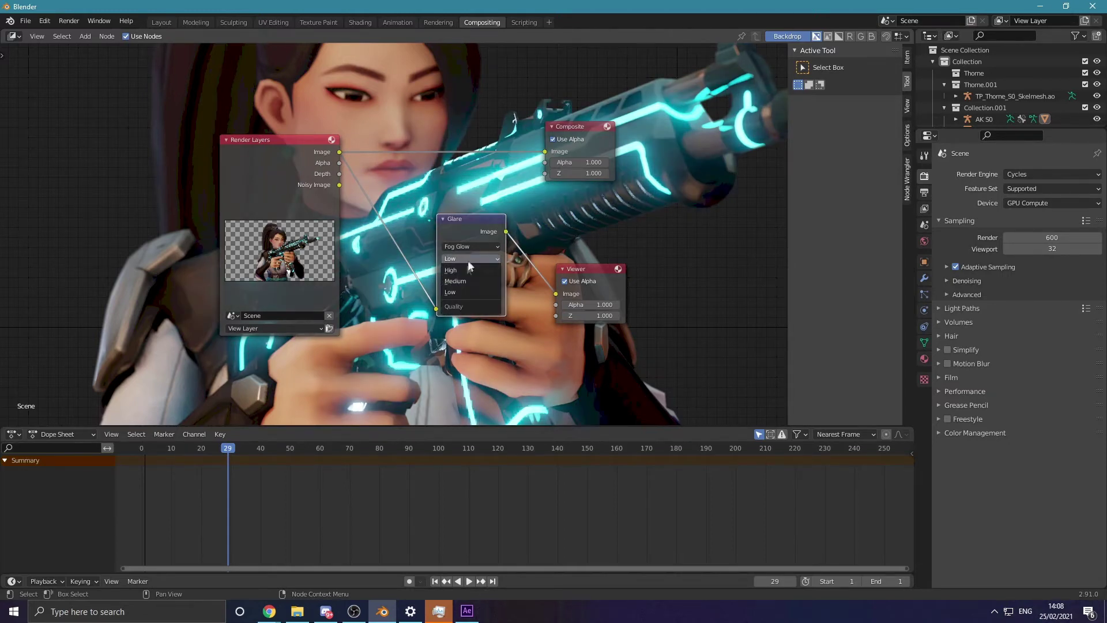
pyautogui.click(464, 282)
pyautogui.click(470, 259)
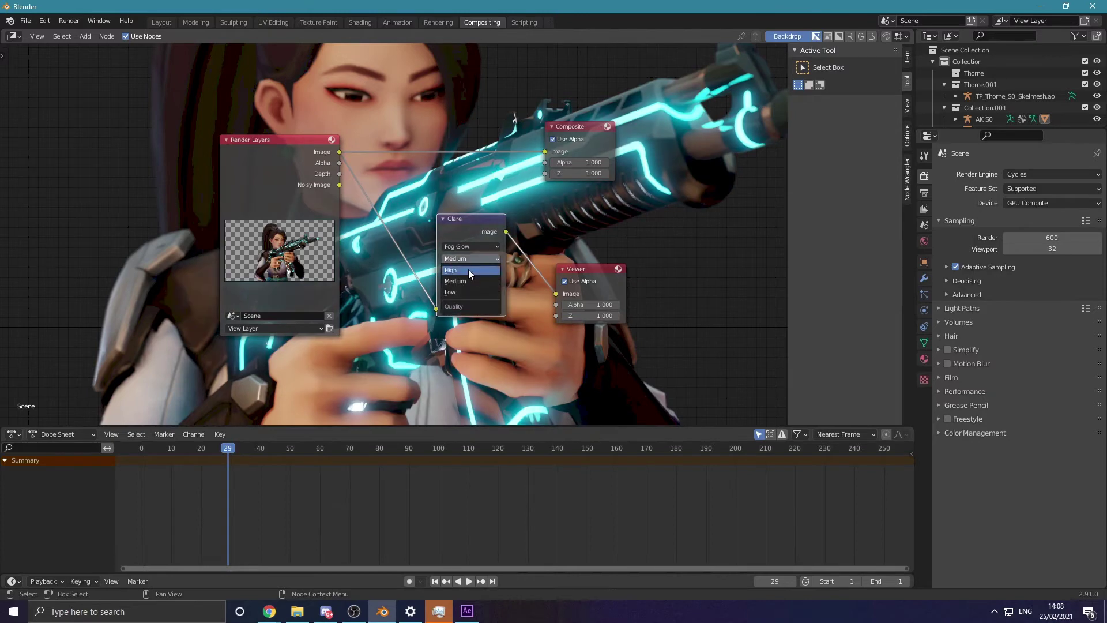
pyautogui.click(468, 268)
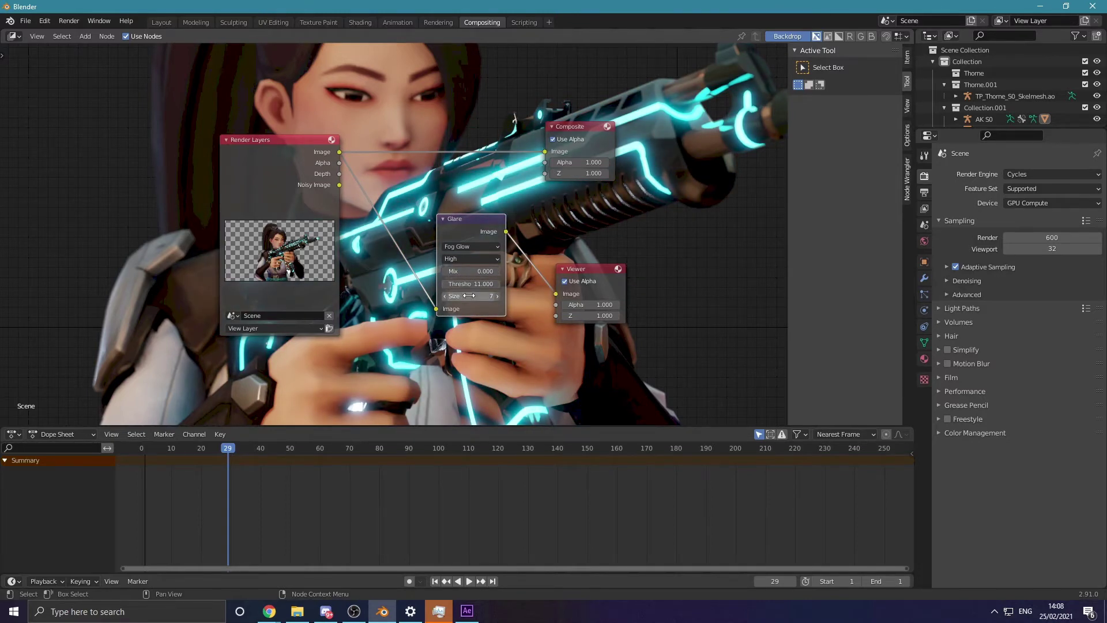
# Try a size of 8 on the Glare node and return the size to 7
pyautogui.click(470, 295)
pyautogui.press('Return')
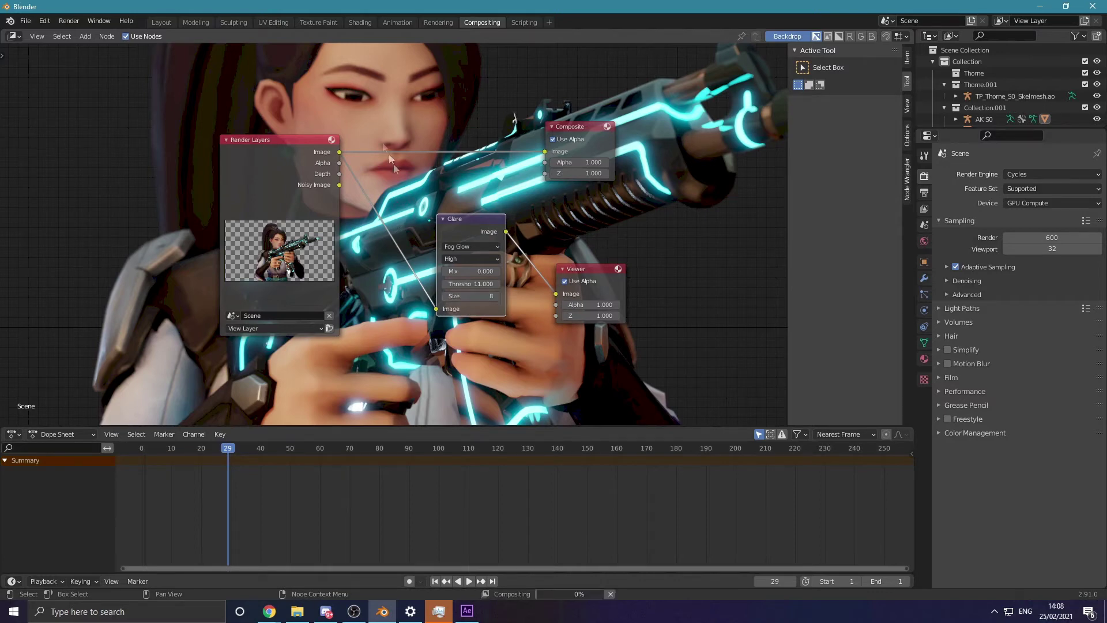
pyautogui.click(465, 296)
pyautogui.press('Return')
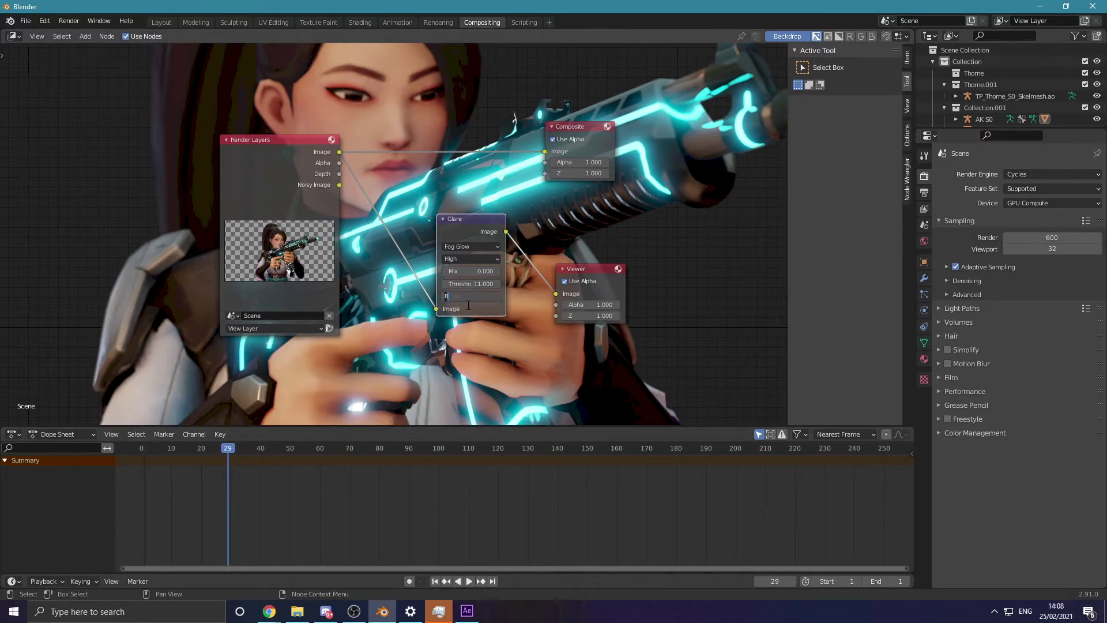
pyautogui.press('Return')
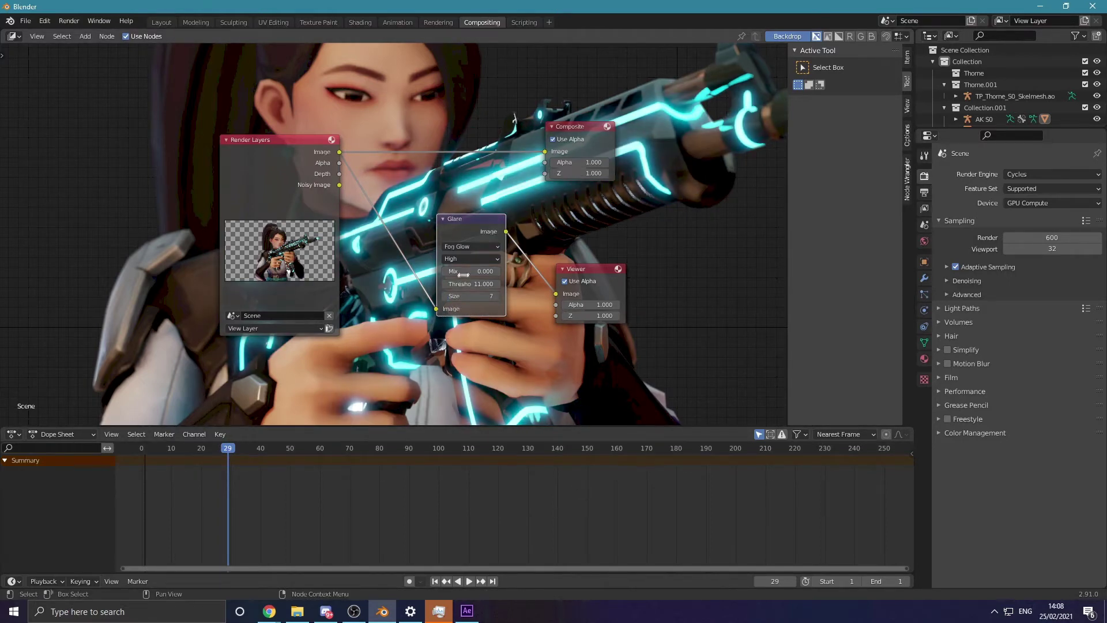
# Detach the Glare node from Render Layers and the Viewer, and insert it into the link between Render Layers and Composite
pyautogui.scroll(-4, 465, 272)
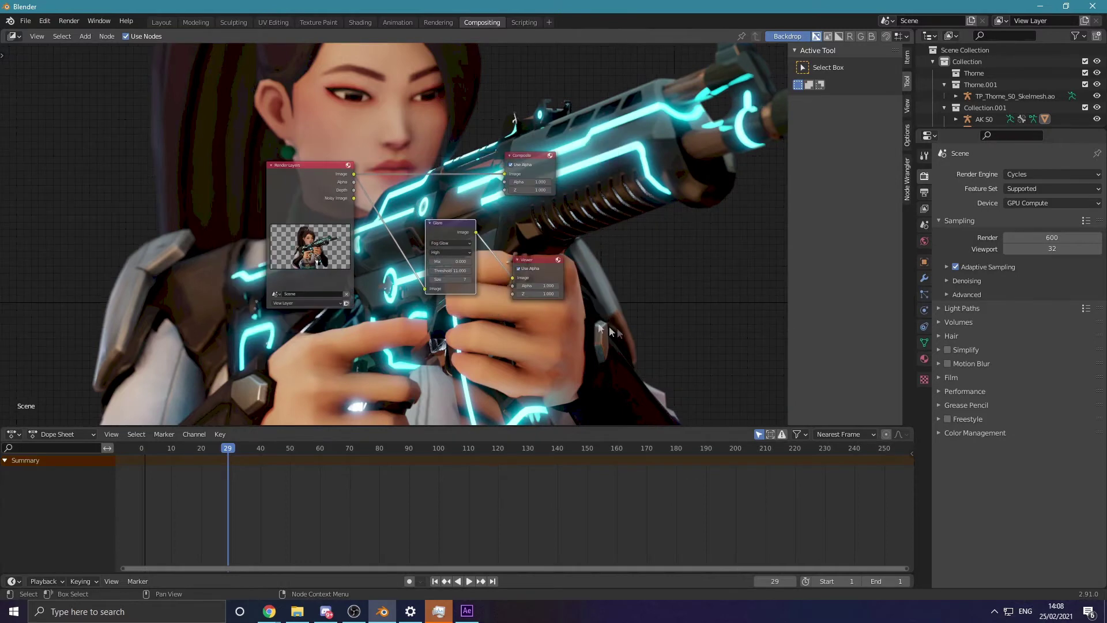
pyautogui.scroll(-3, 586, 308)
pyautogui.scroll(5, 474, 253)
pyautogui.scroll(3, 474, 252)
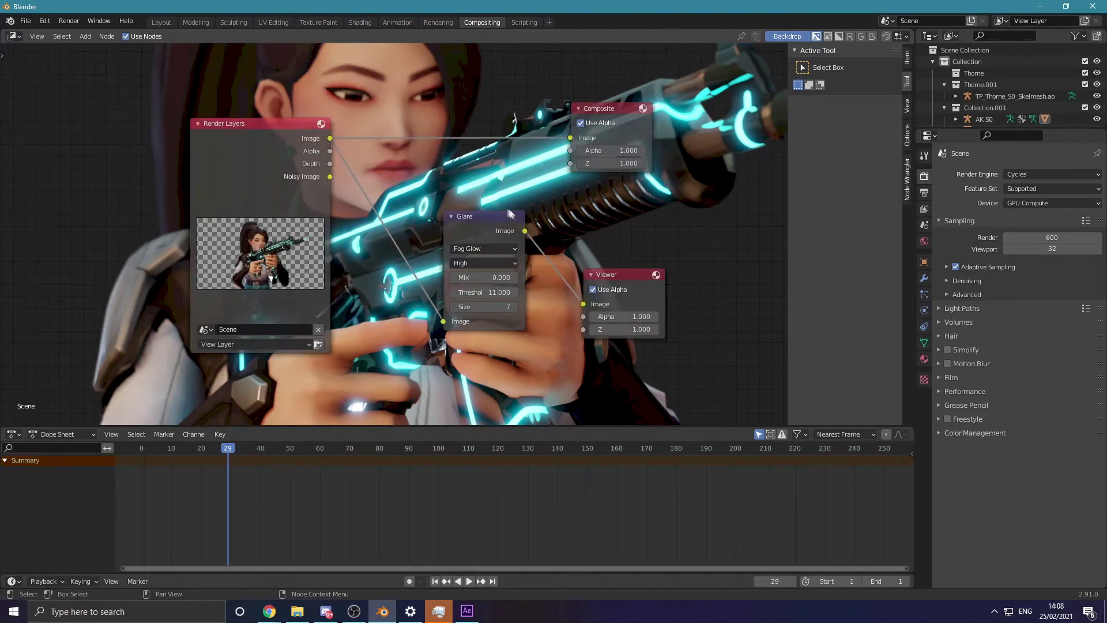
pyautogui.moveTo(493, 216); pyautogui.dragTo(469, 217)
pyautogui.moveTo(582, 304); pyautogui.dragTo(496, 257)
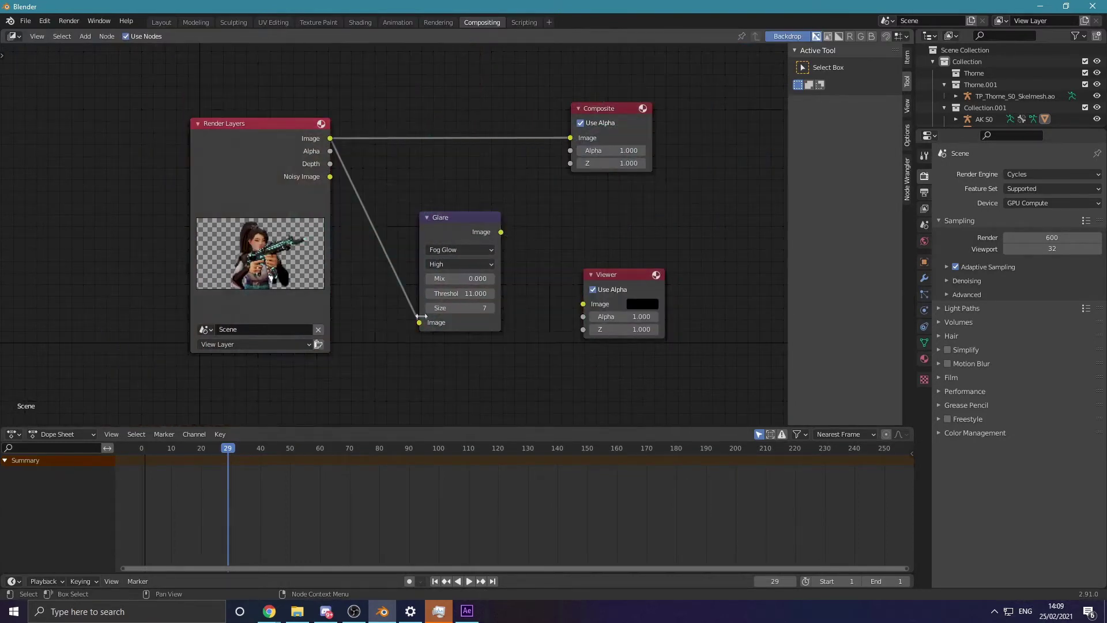
pyautogui.moveTo(420, 321); pyautogui.dragTo(400, 259)
pyautogui.moveTo(463, 214); pyautogui.dragTo(465, 89)
pyautogui.moveTo(606, 111); pyautogui.dragTo(621, 108)
pyautogui.moveTo(464, 97); pyautogui.dragTo(484, 99)
# Return to the Layout workspace and start the final render of the scene
pyautogui.click(161, 22)
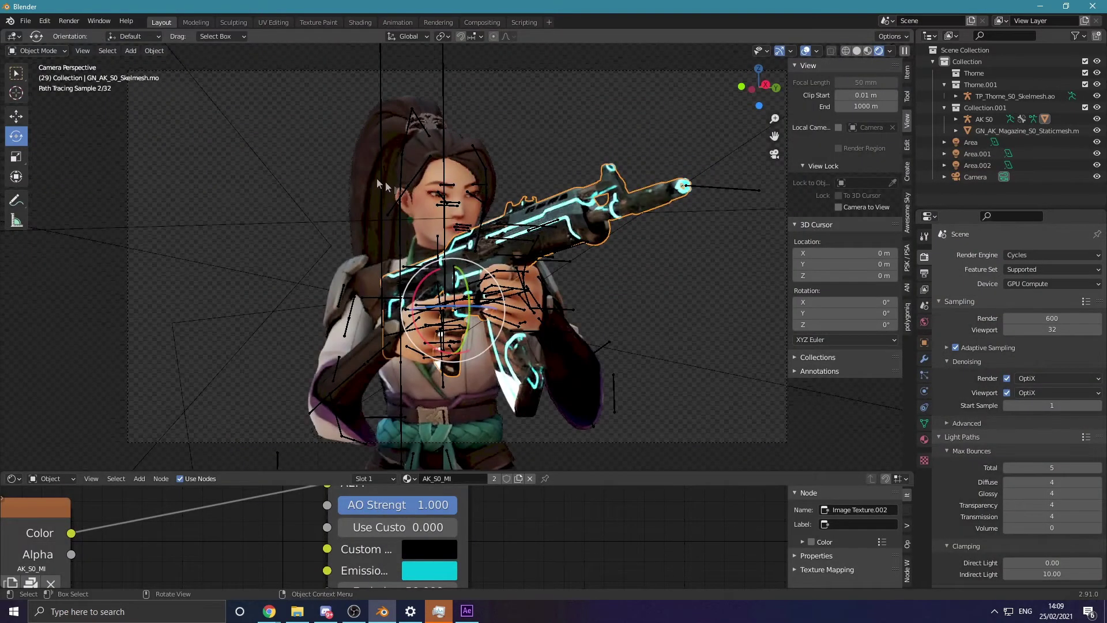
pyautogui.click(68, 20)
pyautogui.click(101, 46)
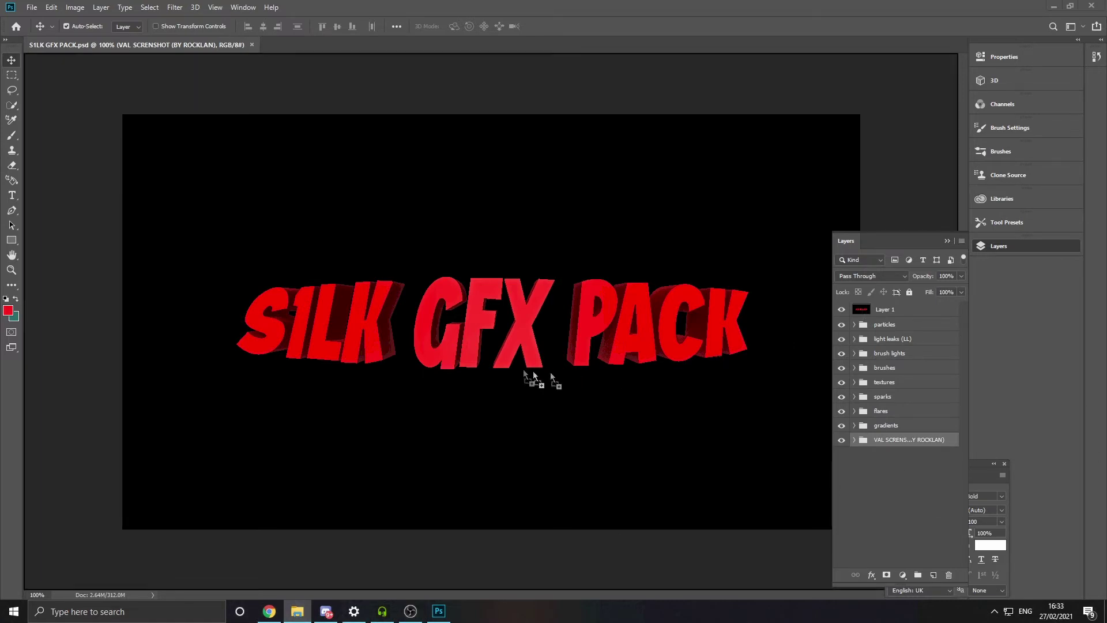
# Switch to Photoshop, place the Sage practice thumbnail0001 render above the screenshots group in S1LK GFX PACK.psd, and hide the Layer 1 title
pyautogui.moveTo(551, 372); pyautogui.dragTo(423, 292)
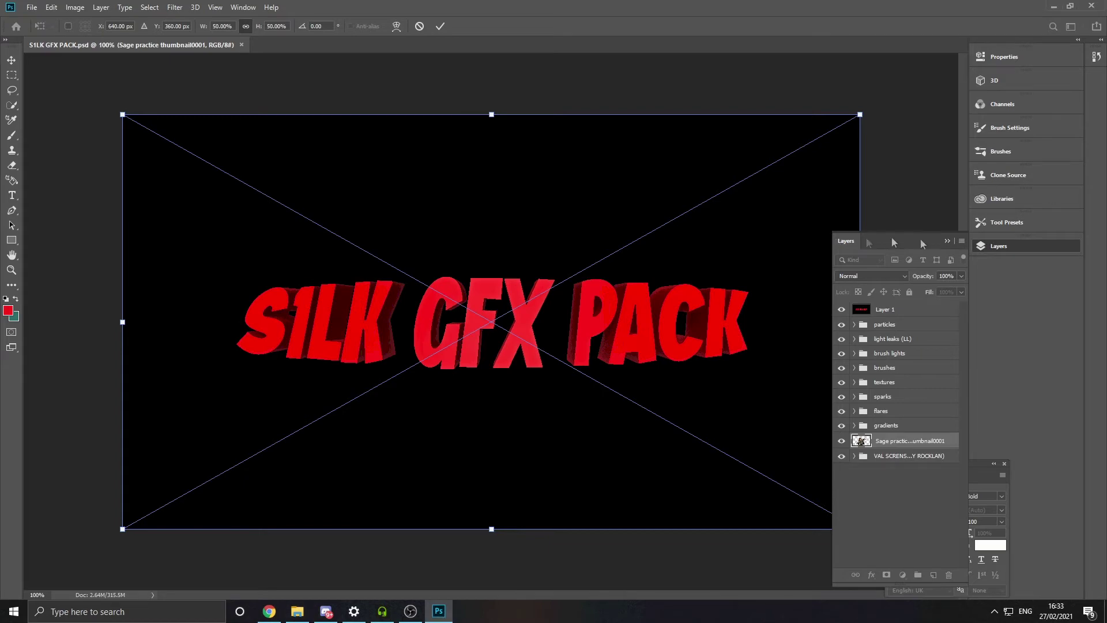
pyautogui.click(842, 310)
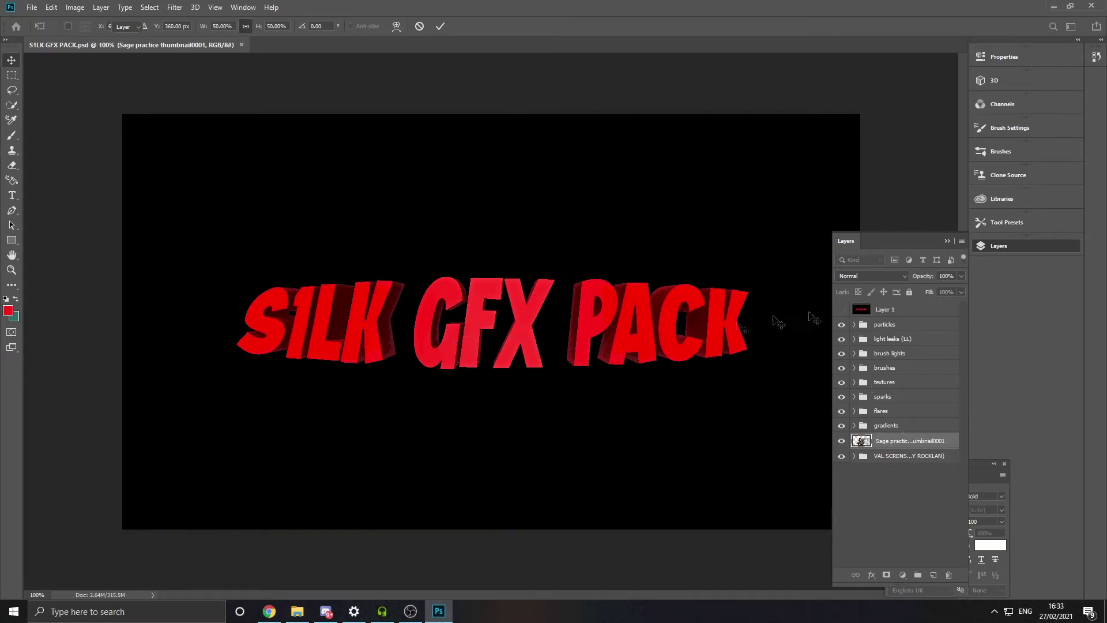
pyautogui.moveTo(494, 384); pyautogui.dragTo(462, 384)
# Expand the Valorant screenshots group below the Sage render and select its Haven 7 layer
pyautogui.click(854, 456)
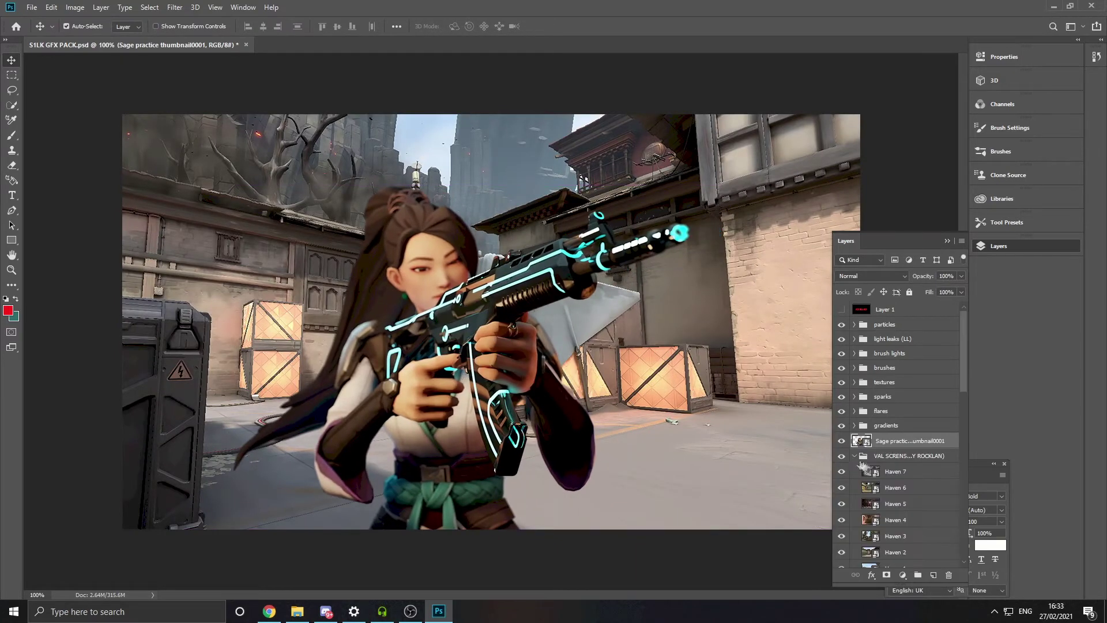
pyautogui.scroll(-1, 868, 464)
pyautogui.scroll(-4, 854, 450)
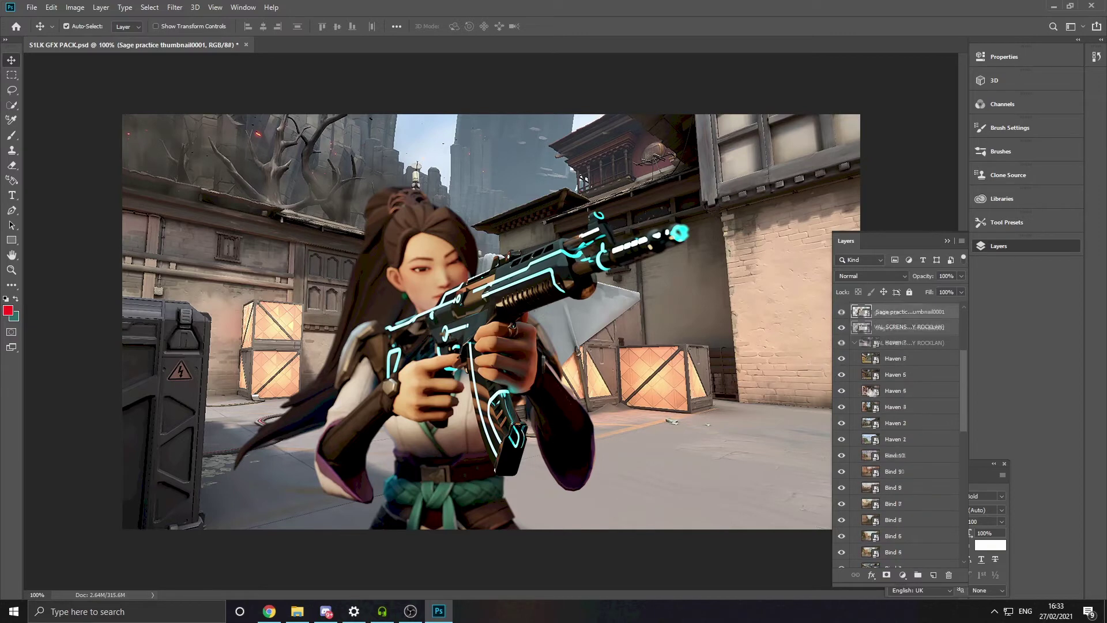
pyautogui.scroll(-3, 900, 352)
pyautogui.click(895, 351)
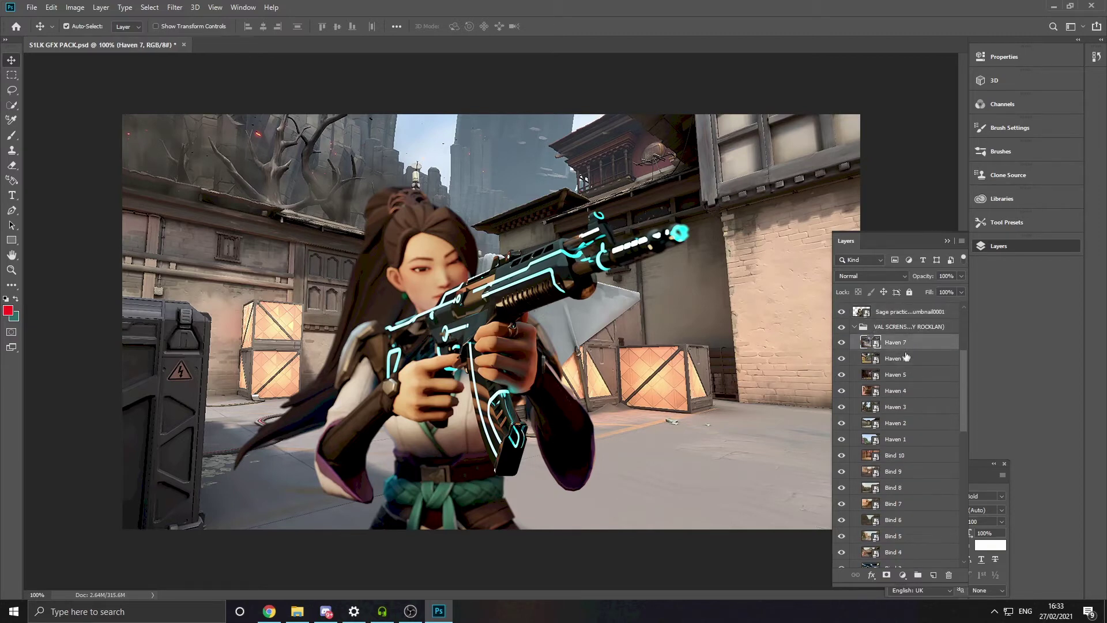
# Toggle the Haven 7 screenshot's visibility to compare it with the Haven 6 background beneath it
pyautogui.click(902, 346)
pyautogui.click(902, 360)
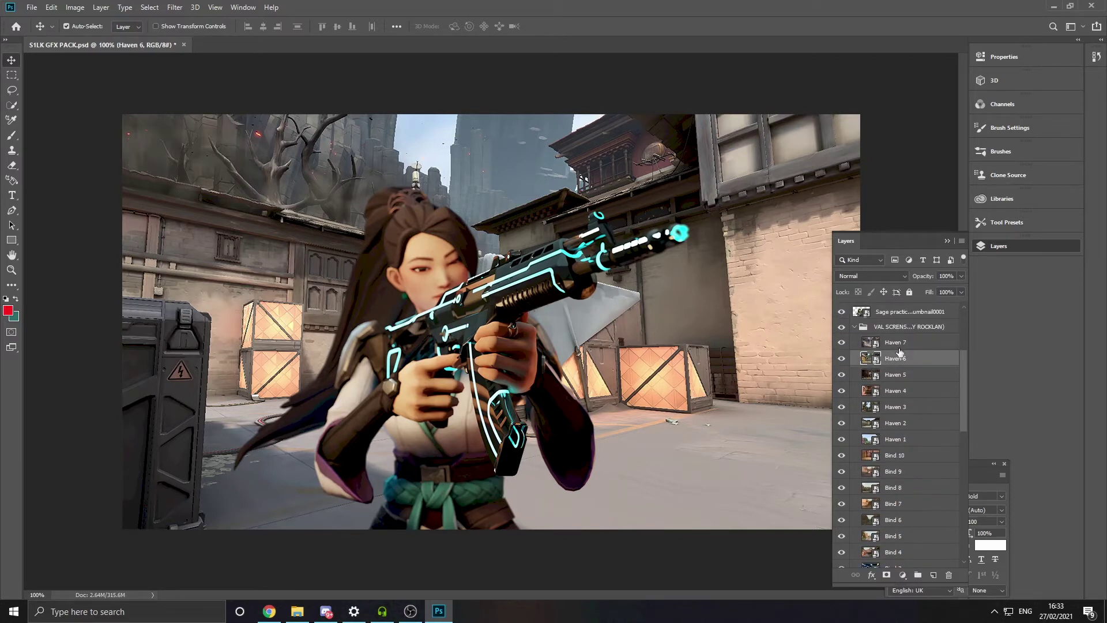
pyautogui.click(900, 346)
pyautogui.click(901, 354)
pyautogui.click(898, 345)
pyautogui.click(897, 354)
pyautogui.click(892, 343)
pyautogui.click(842, 344)
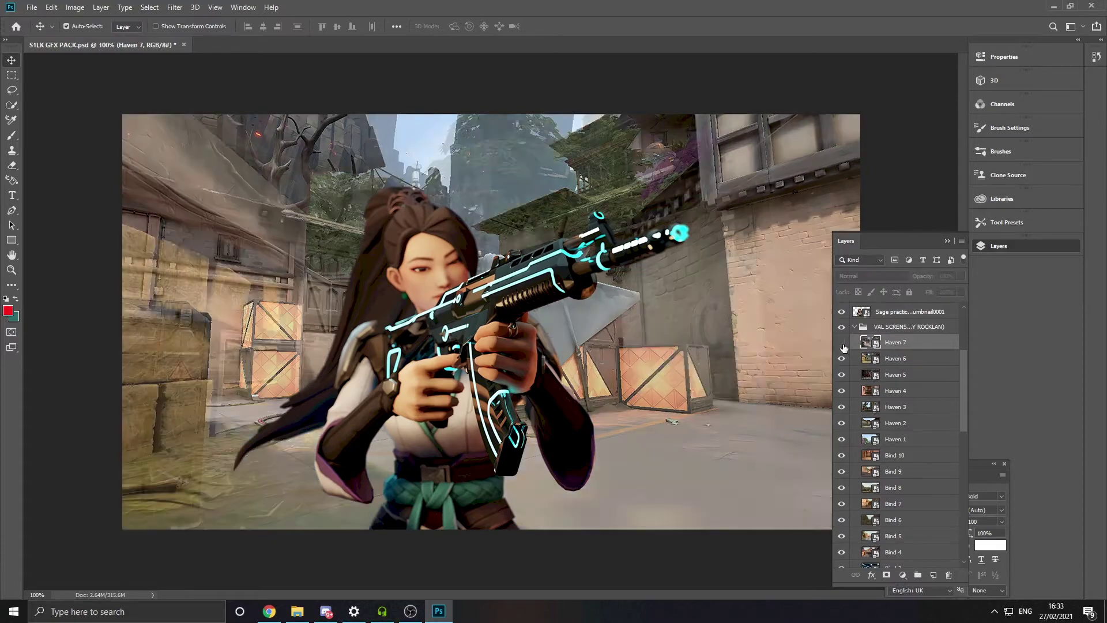
pyautogui.click(842, 345)
pyautogui.click(842, 344)
pyautogui.click(841, 343)
pyautogui.click(842, 344)
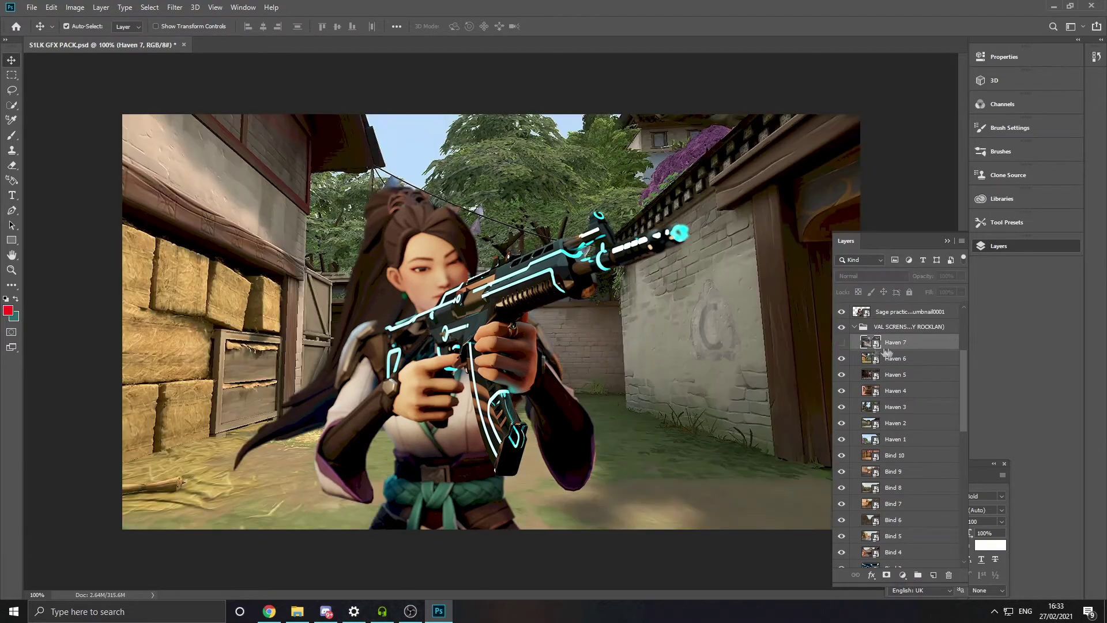
pyautogui.click(845, 344)
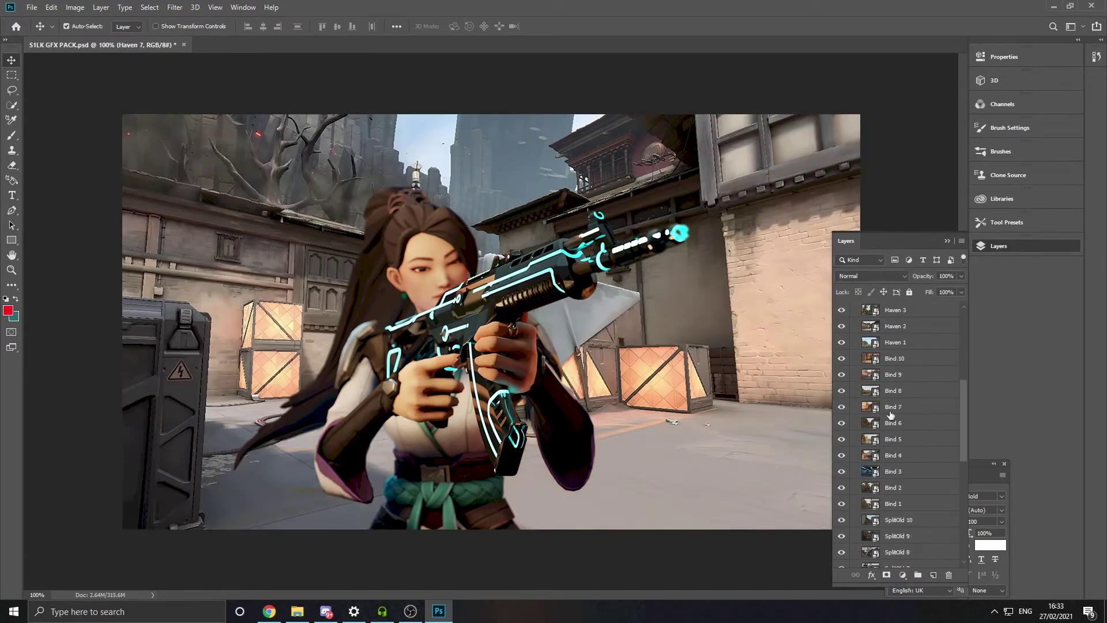
# Hide all the screenshot layers inside the Valorant screenshots group, keeping the Sage render visible
pyautogui.scroll(3, 852, 393)
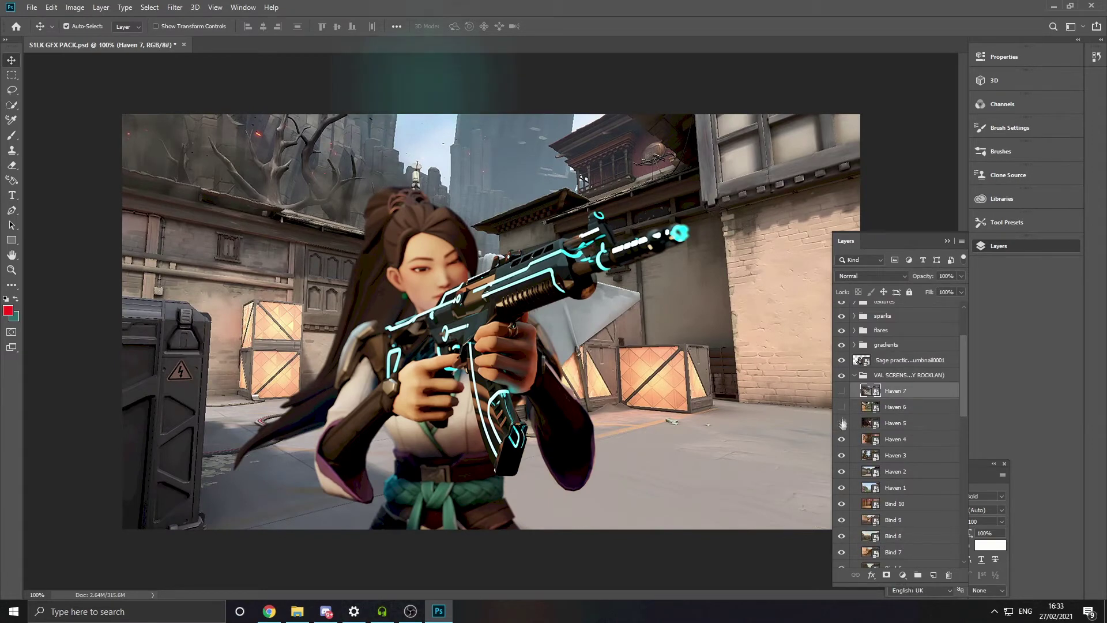
pyautogui.moveTo(839, 402); pyautogui.dragTo(839, 465)
pyautogui.scroll(5, 838, 456)
pyautogui.scroll(5, 839, 439)
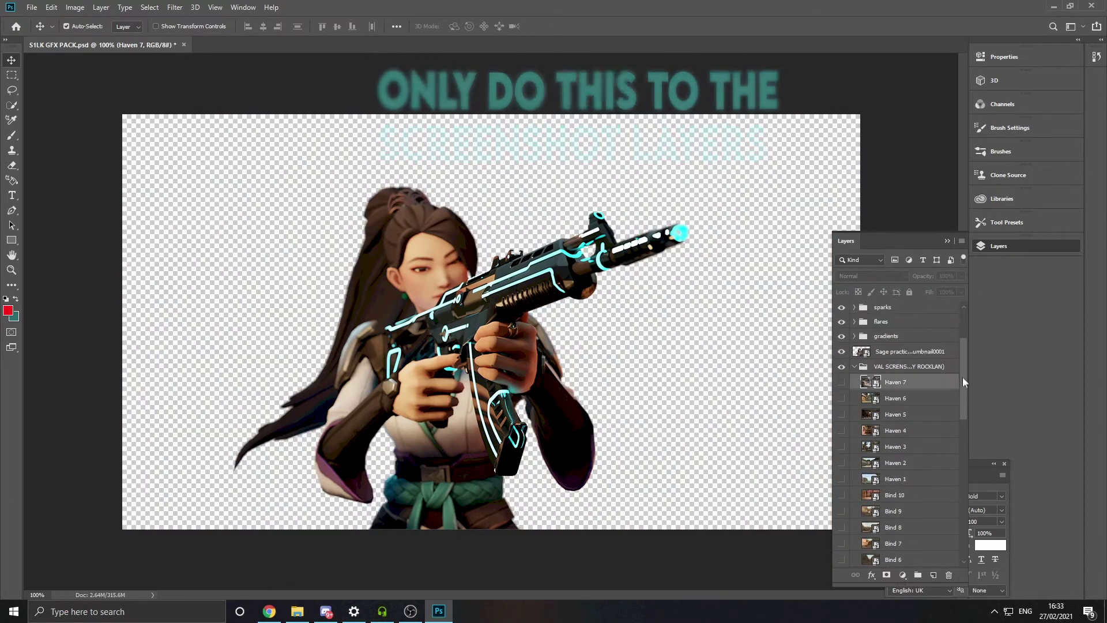
# Preview individual screenshots, including Haven 7 and Bind 10, one at a time as the background behind Sage
pyautogui.click(841, 397)
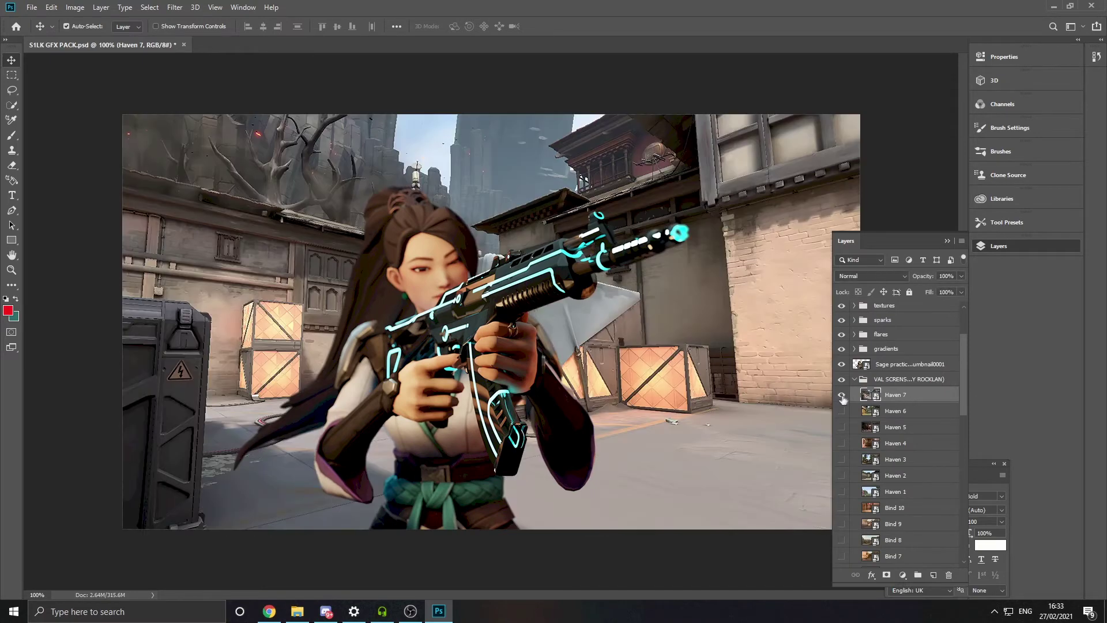
pyautogui.click(842, 398)
pyautogui.scroll(-2, 843, 415)
pyautogui.click(843, 426)
pyautogui.click(843, 427)
pyautogui.scroll(-3, 843, 431)
pyautogui.click(842, 428)
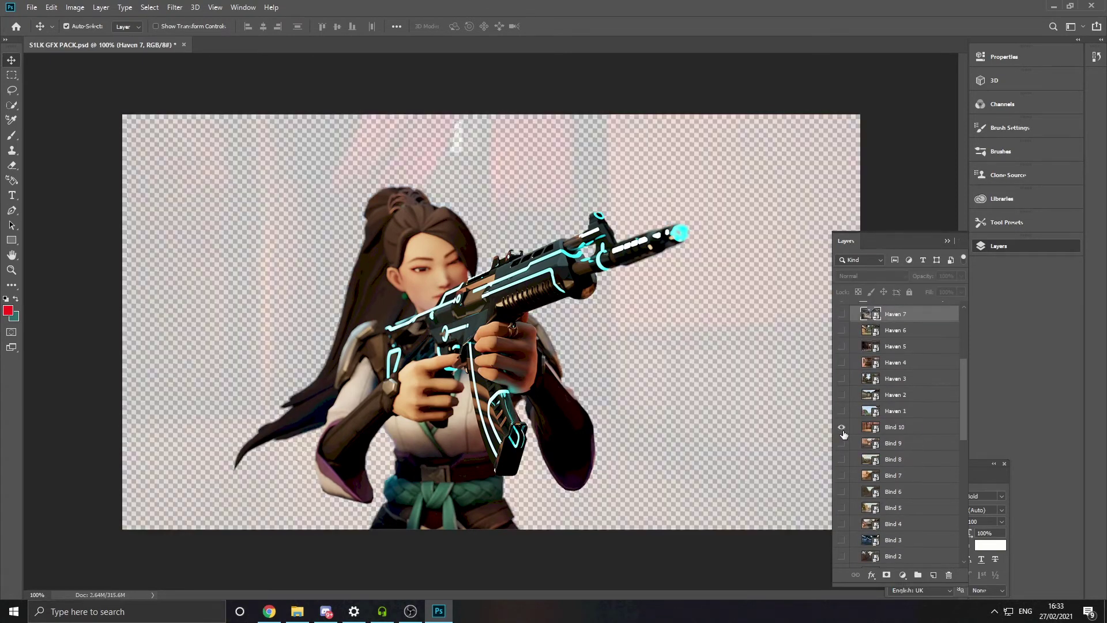
pyautogui.click(842, 427)
# Preview the Haven 5 screenshot behind Sage, hide it again, and show the Haven 2 screenshot as the background
pyautogui.scroll(1, 843, 427)
pyautogui.click(842, 410)
pyautogui.click(842, 411)
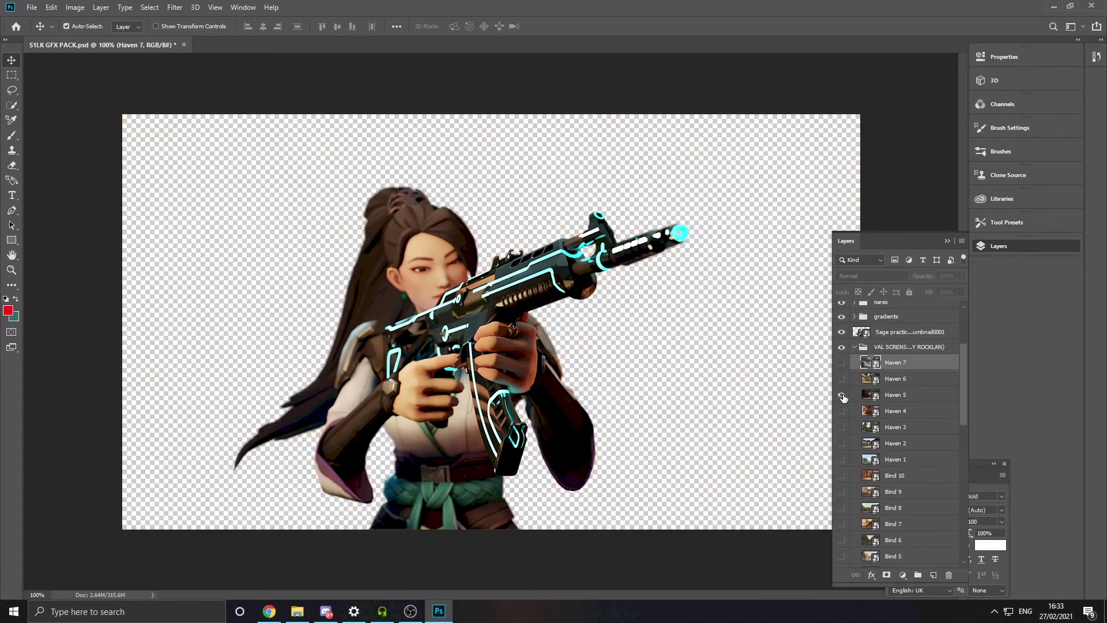
pyautogui.click(842, 394)
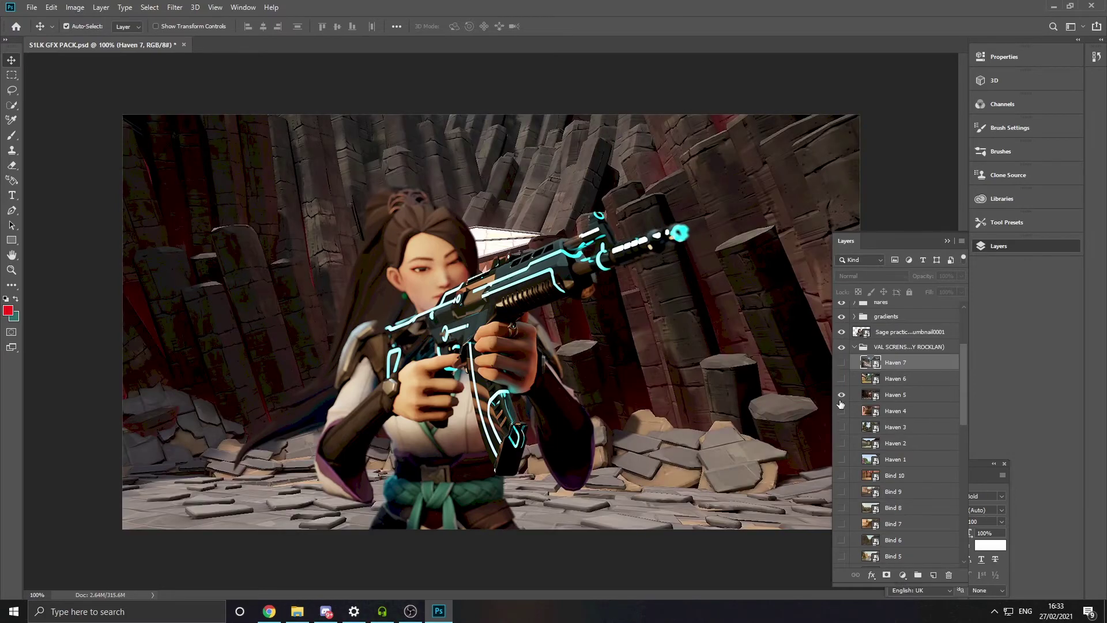
pyautogui.click(842, 394)
pyautogui.click(842, 443)
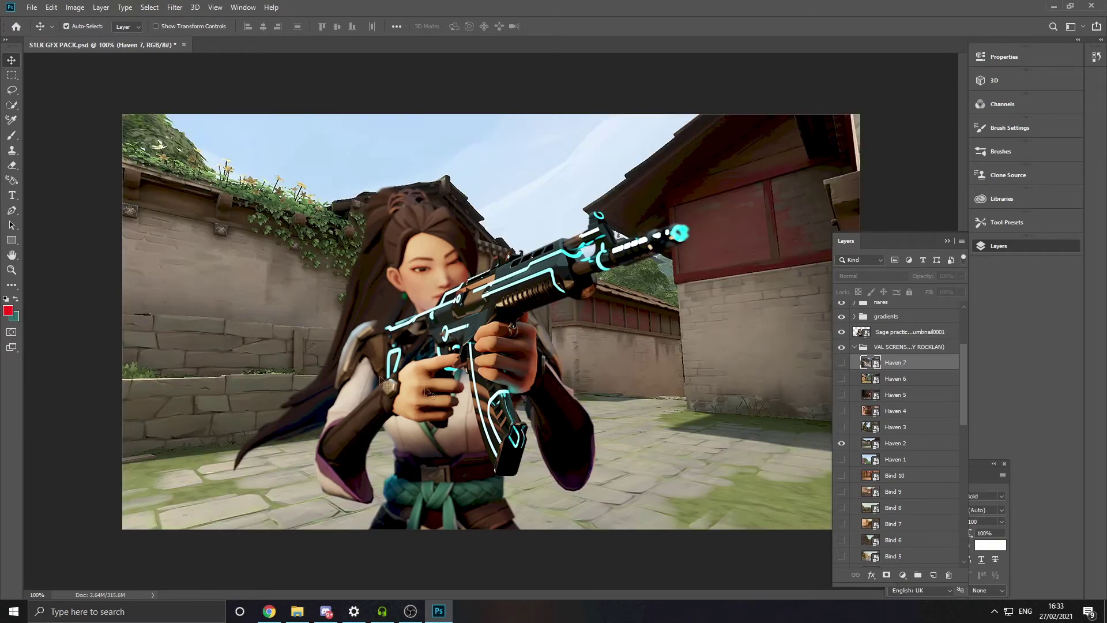
# Apply a Camera Raw filter to the Sage render layer with Temperature -13 and Tint +7
pyautogui.click(841, 443)
pyautogui.click(841, 443)
pyautogui.scroll(5, 857, 407)
pyautogui.click(859, 412)
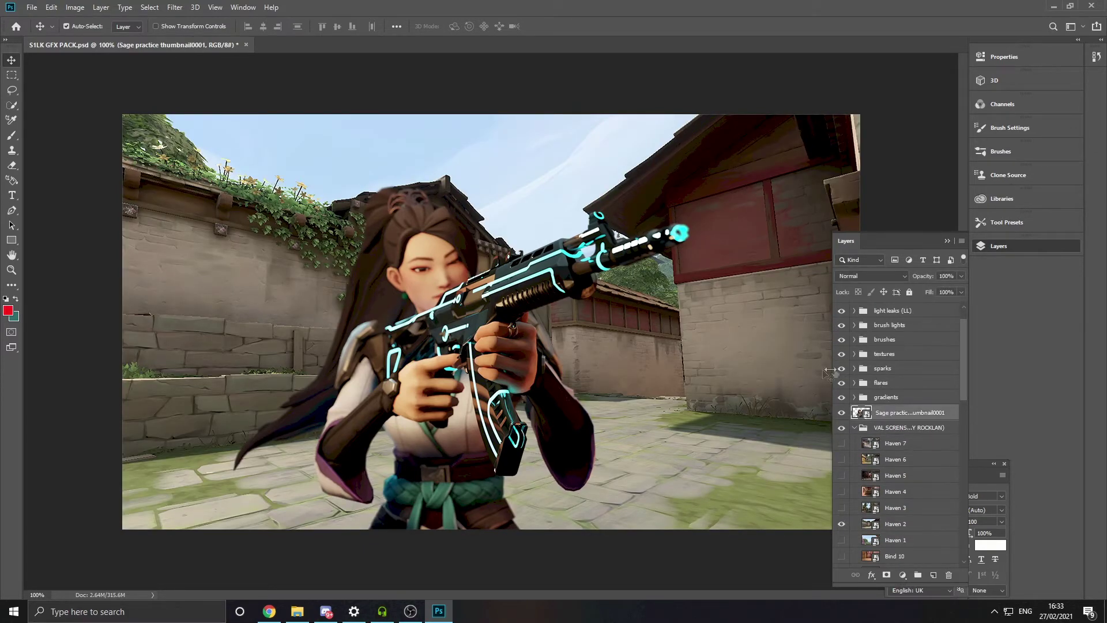
pyautogui.click(863, 433)
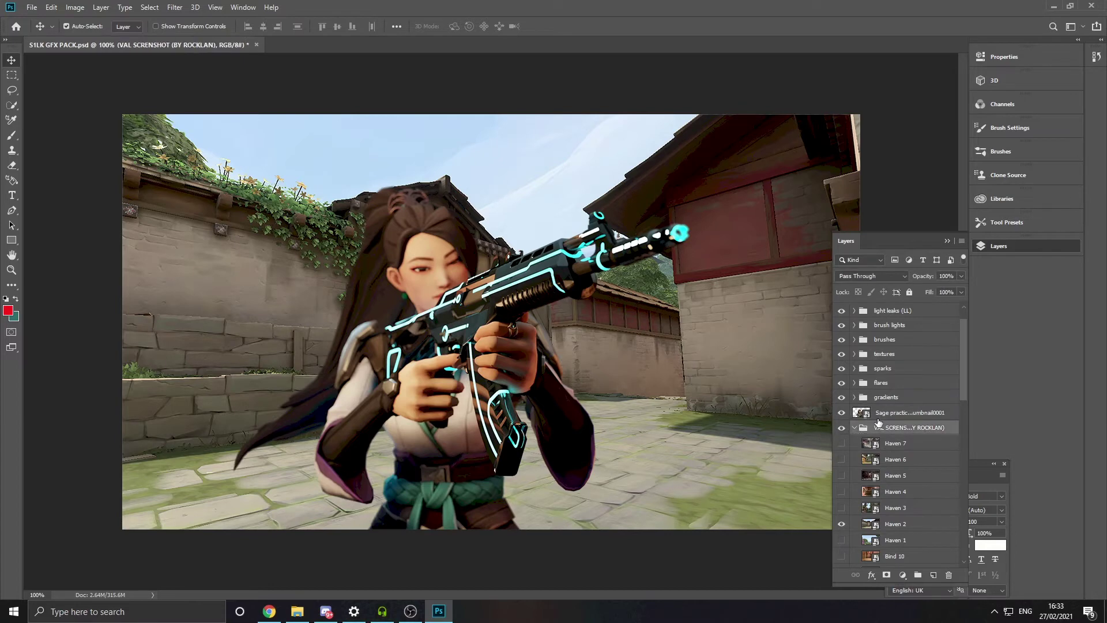
pyautogui.click(878, 414)
pyautogui.click(173, 8)
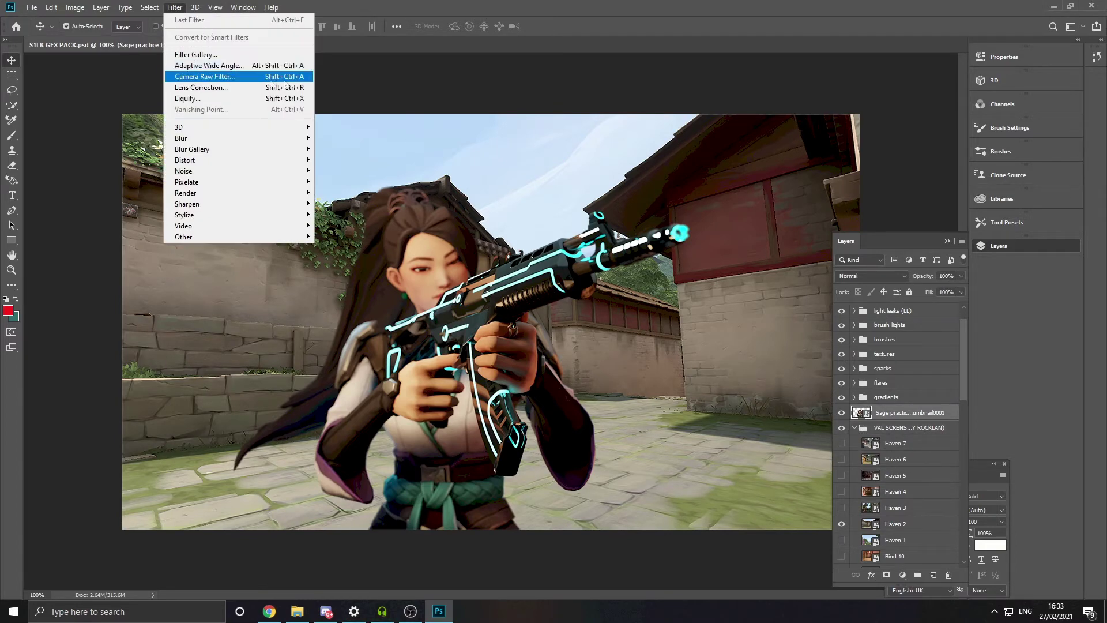
pyautogui.click(234, 77)
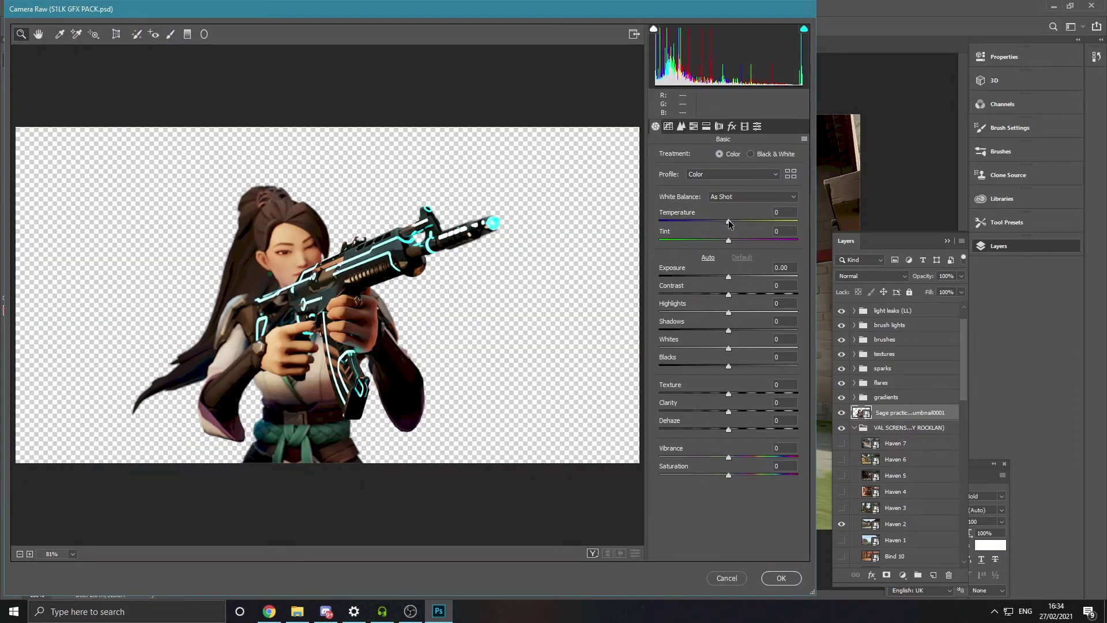
pyautogui.moveTo(729, 220); pyautogui.dragTo(732, 243)
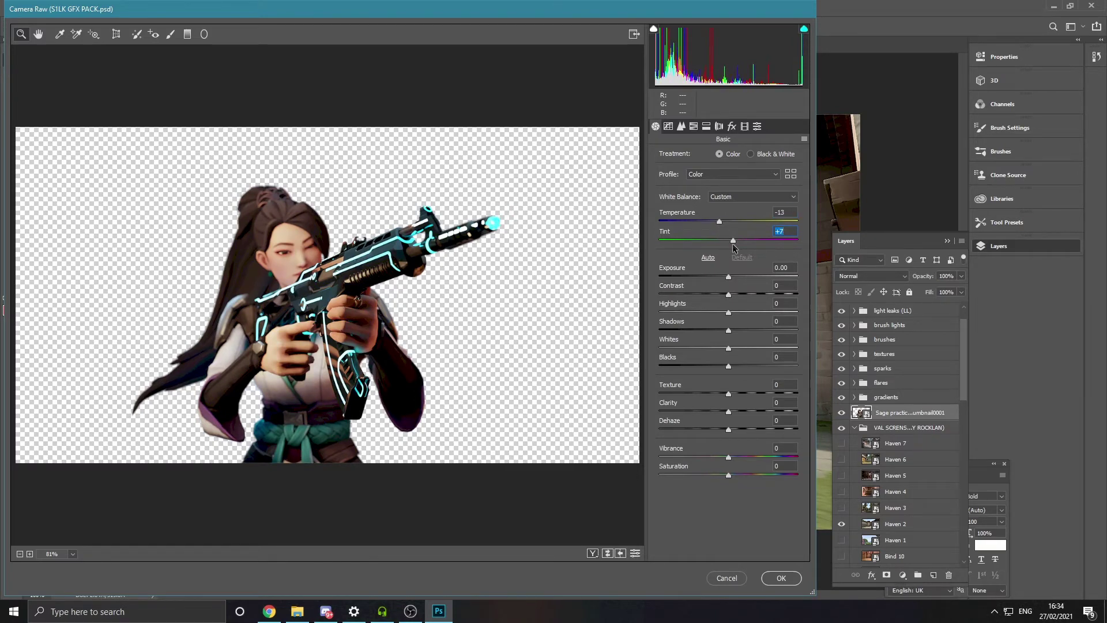
pyautogui.click(781, 578)
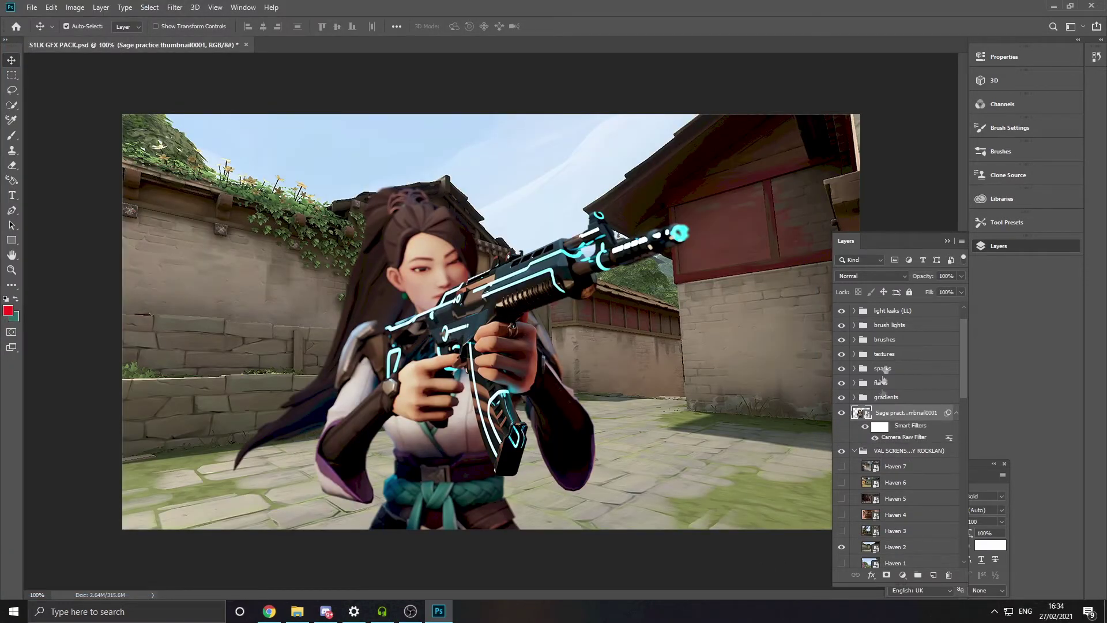
# Move the Haven 2 screenshot out of its group to just below the Sage render and merge the two layers
pyautogui.scroll(-3, 896, 454)
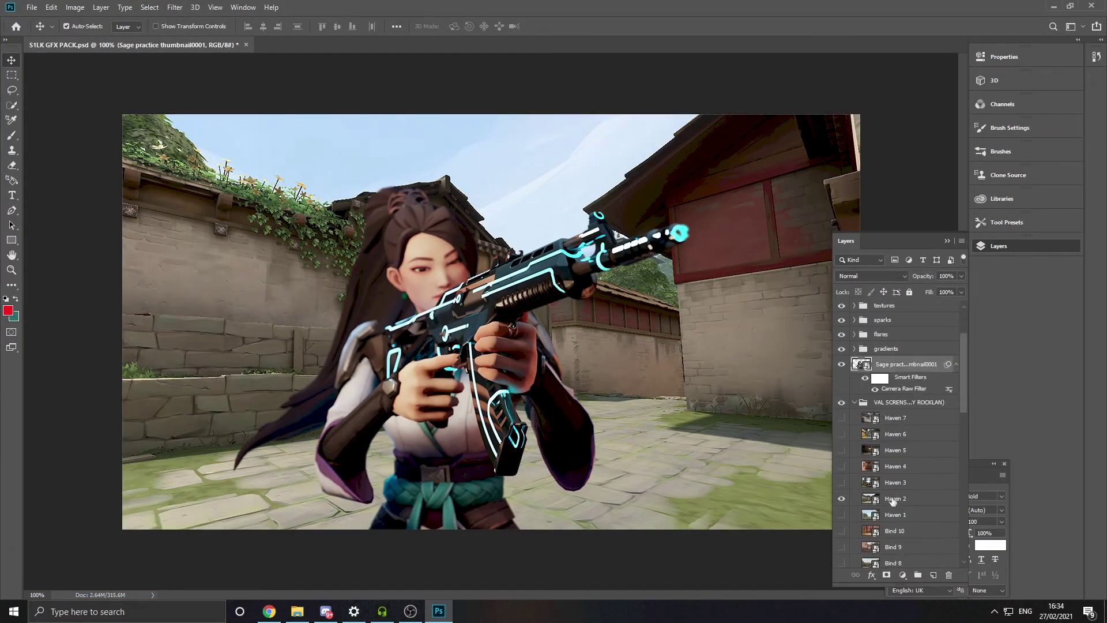
pyautogui.click(891, 498)
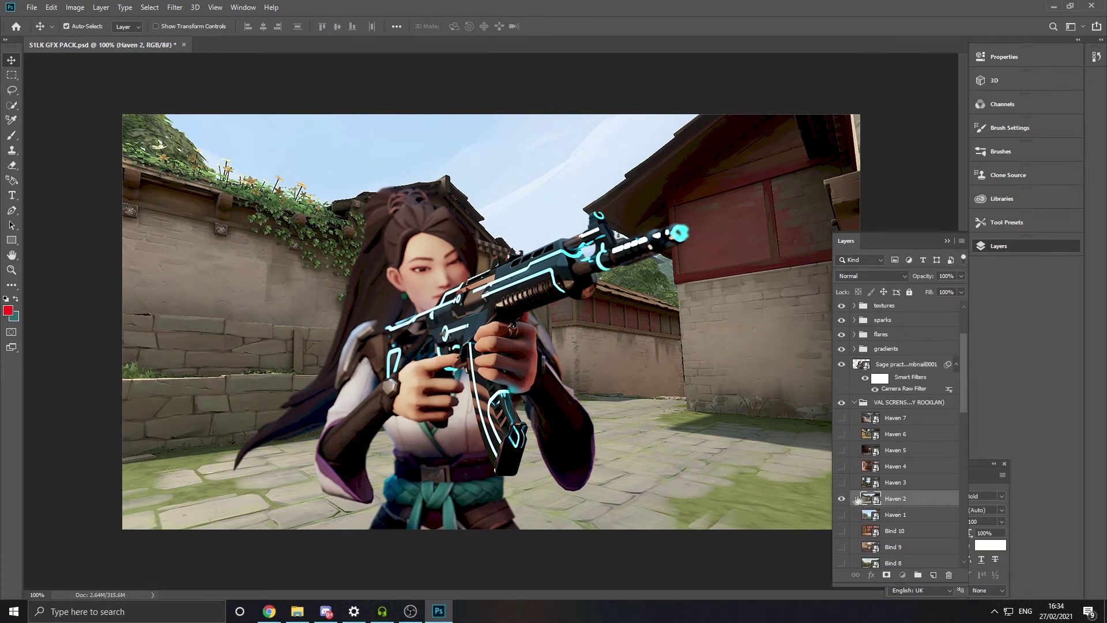
pyautogui.moveTo(898, 505); pyautogui.dragTo(895, 395)
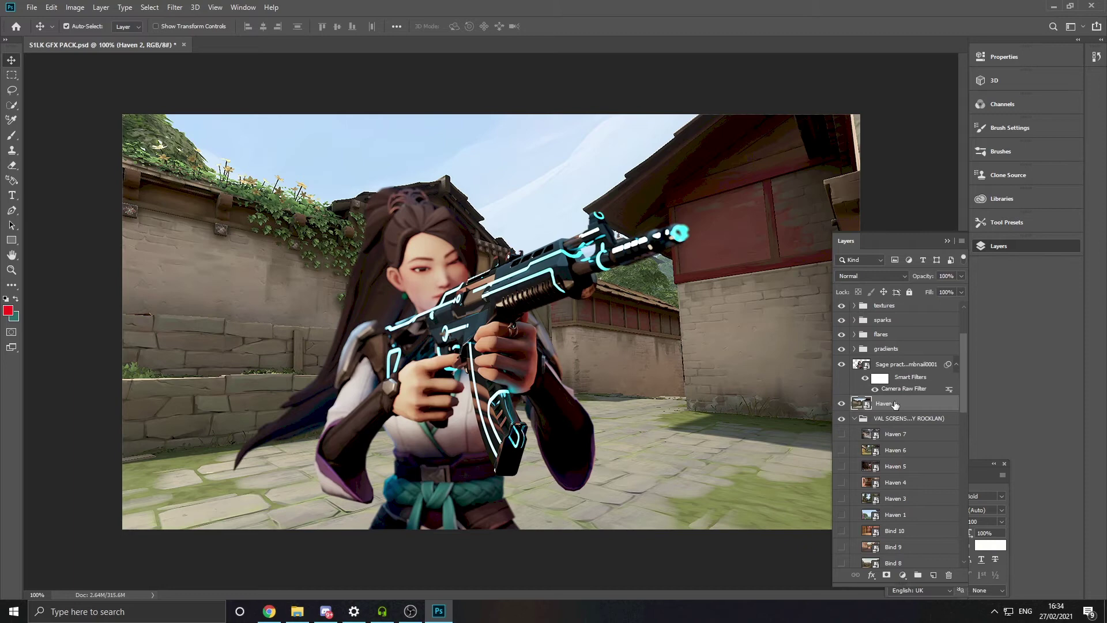
pyautogui.keyDown('ctrl'); pyautogui.click(884, 367); pyautogui.keyUp('ctrl')
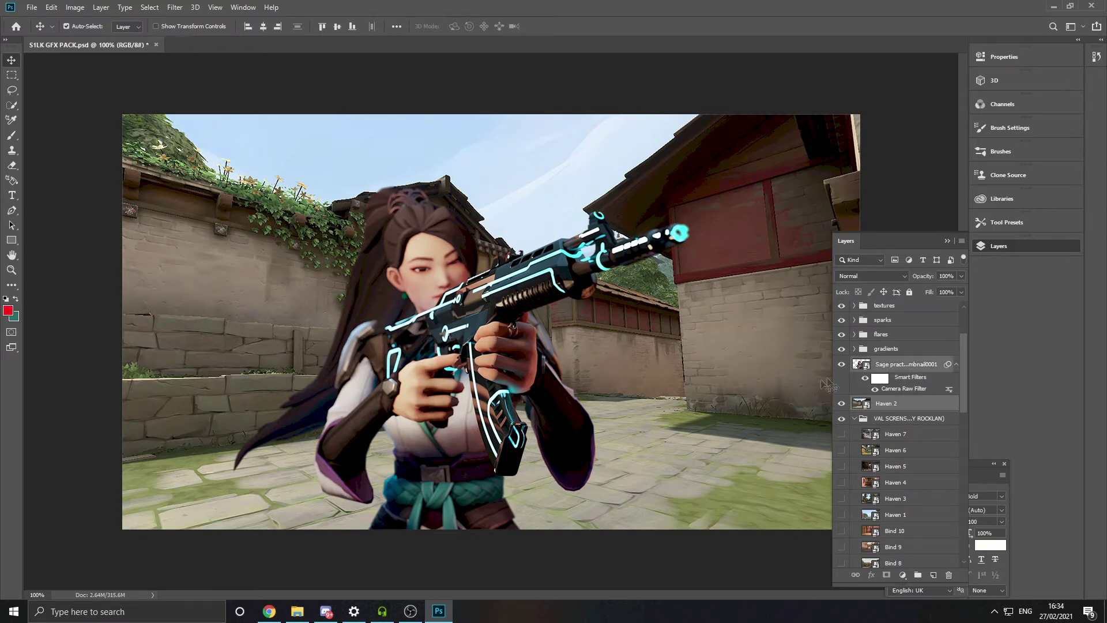
pyautogui.rightClick(895, 367)
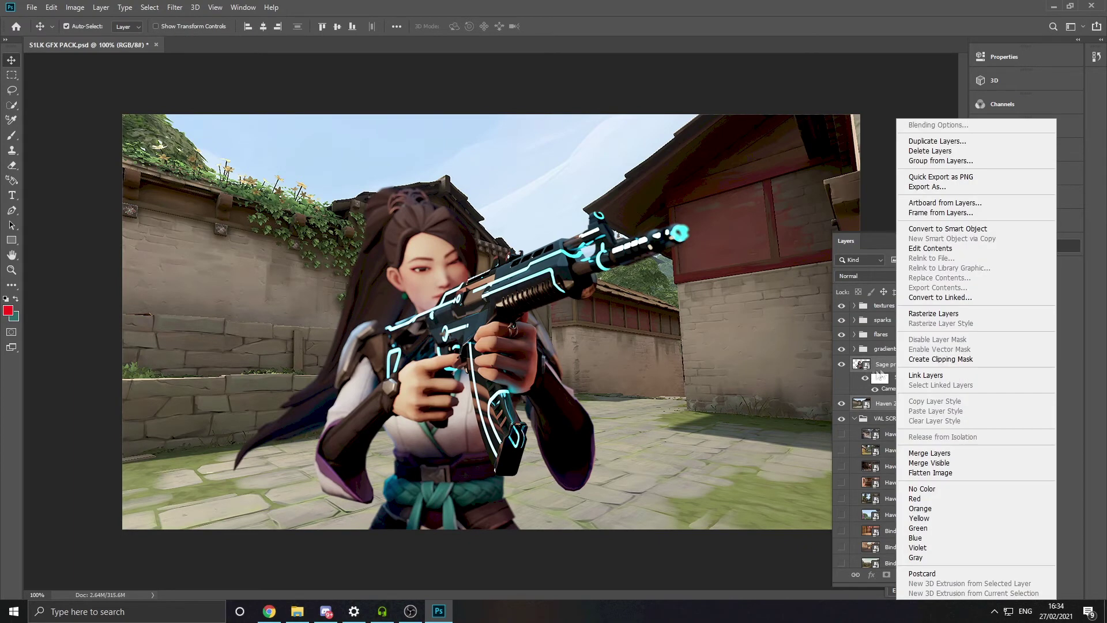
pyautogui.click(934, 454)
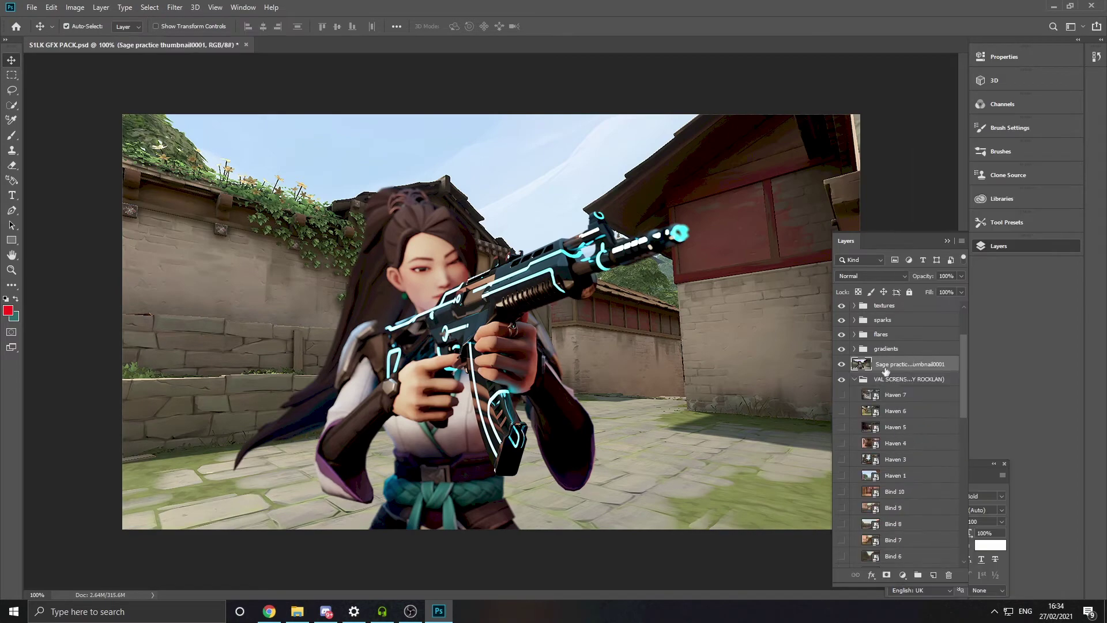
pyautogui.click(842, 365)
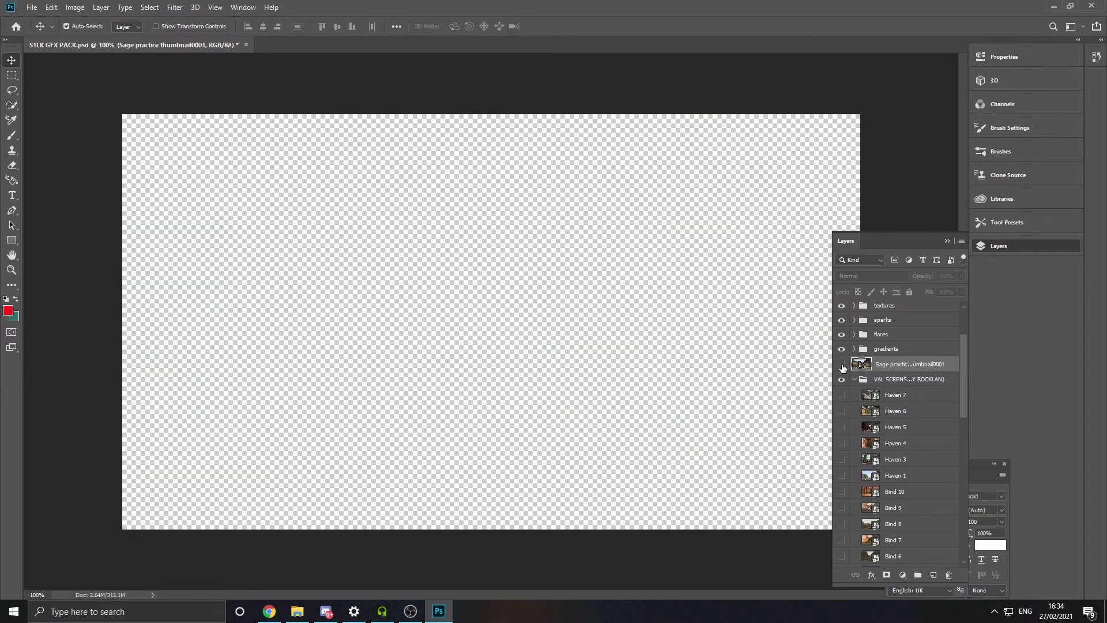
pyautogui.click(842, 365)
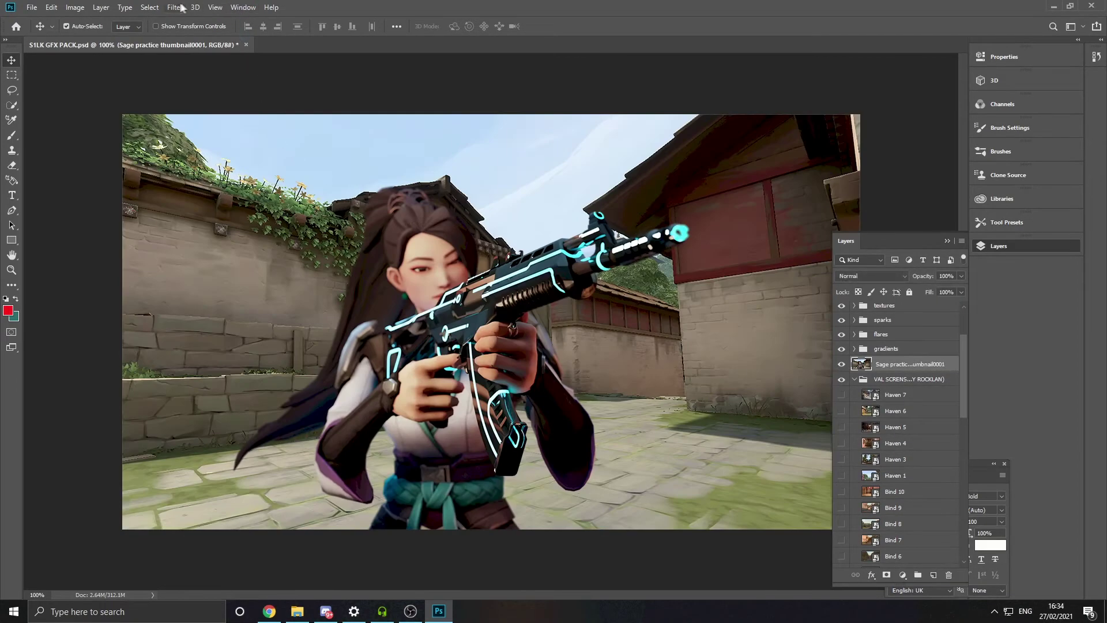
# Grade the composite in Camera Raw: Temperature/Tint +8, Contrast +29, Highlights -23, Shadows -22, Whites -15, Blacks +10, Texture +43, Clarity +28, Dehaze +8, Vibrance -17, Saturation +7
pyautogui.click(175, 7)
pyautogui.click(213, 76)
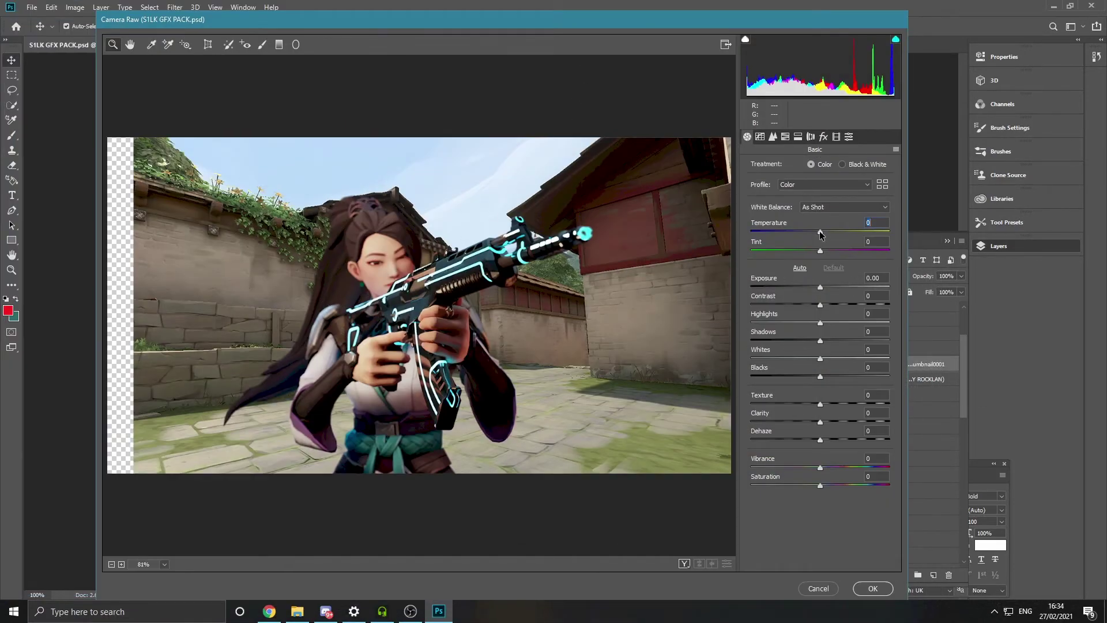
pyautogui.moveTo(820, 232); pyautogui.dragTo(826, 252)
pyautogui.click(822, 288)
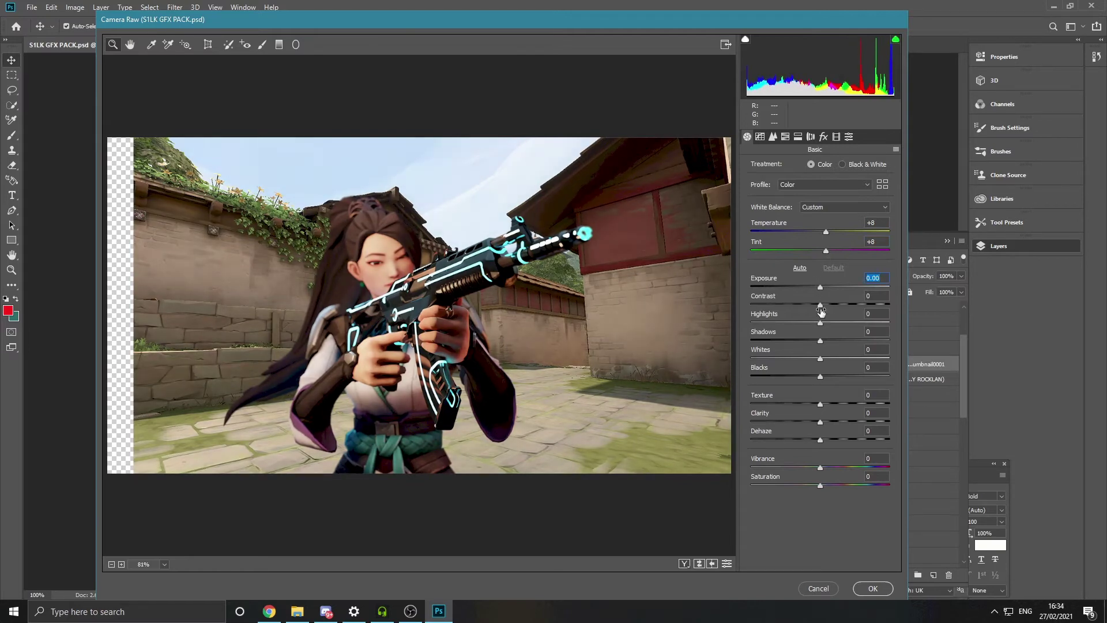
pyautogui.moveTo(820, 305); pyautogui.dragTo(825, 486)
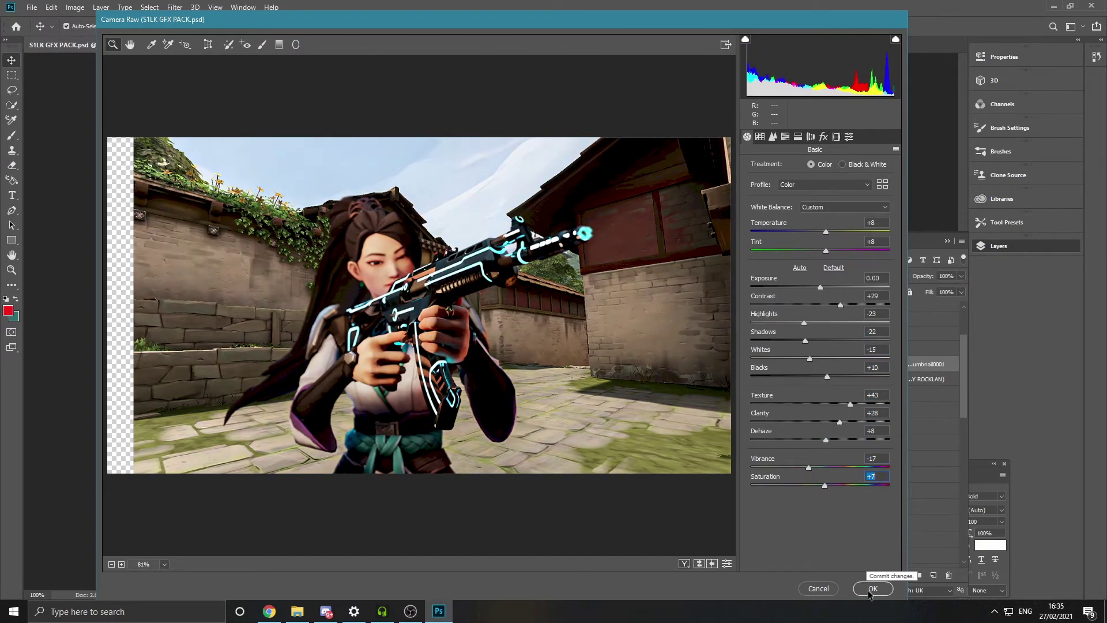
# Adjust the tone curve slightly, reduce Texture a little and Clarity more strongly, and apply the Camera Raw filter
pyautogui.click(760, 137)
pyautogui.moveTo(820, 353); pyautogui.dragTo(816, 353)
pyautogui.click(747, 137)
pyautogui.moveTo(851, 404); pyautogui.dragTo(847, 404)
pyautogui.moveTo(840, 422); pyautogui.dragTo(825, 424)
pyautogui.press('Return')
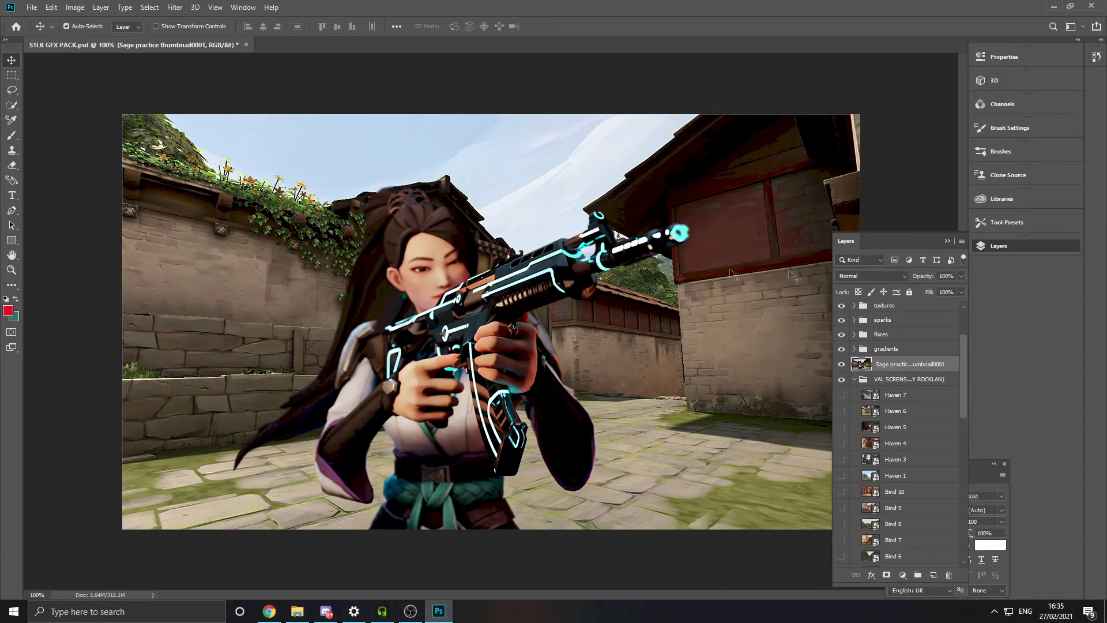
# Expand the particles group, preview its first overlays, and leave only the purple PARTCLES 4 overlay visible
pyautogui.scroll(3, 903, 306)
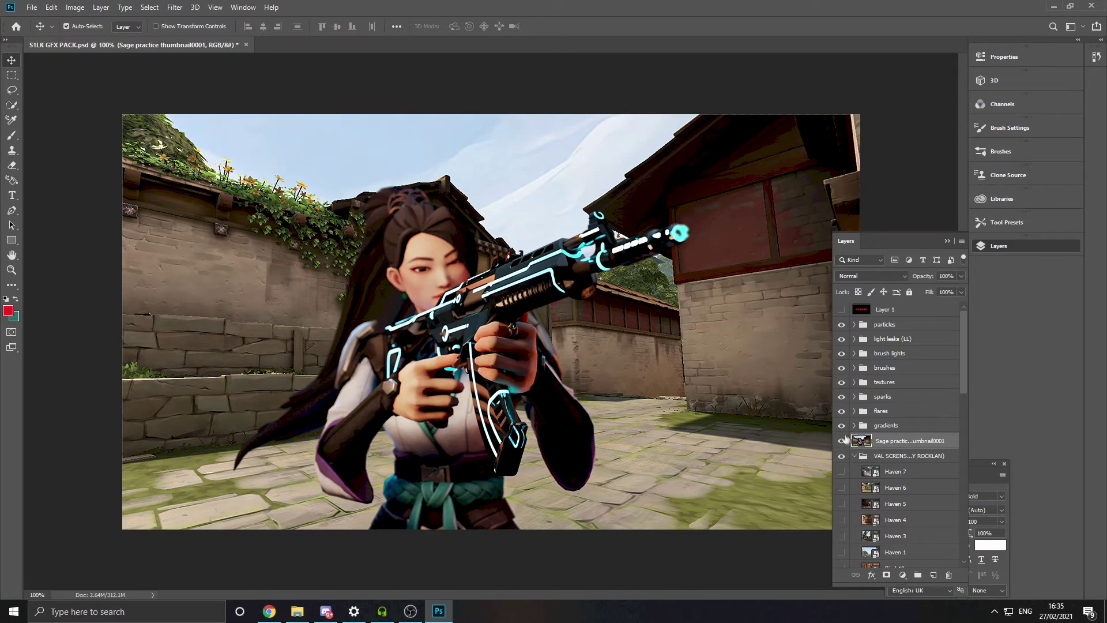
pyautogui.click(854, 324)
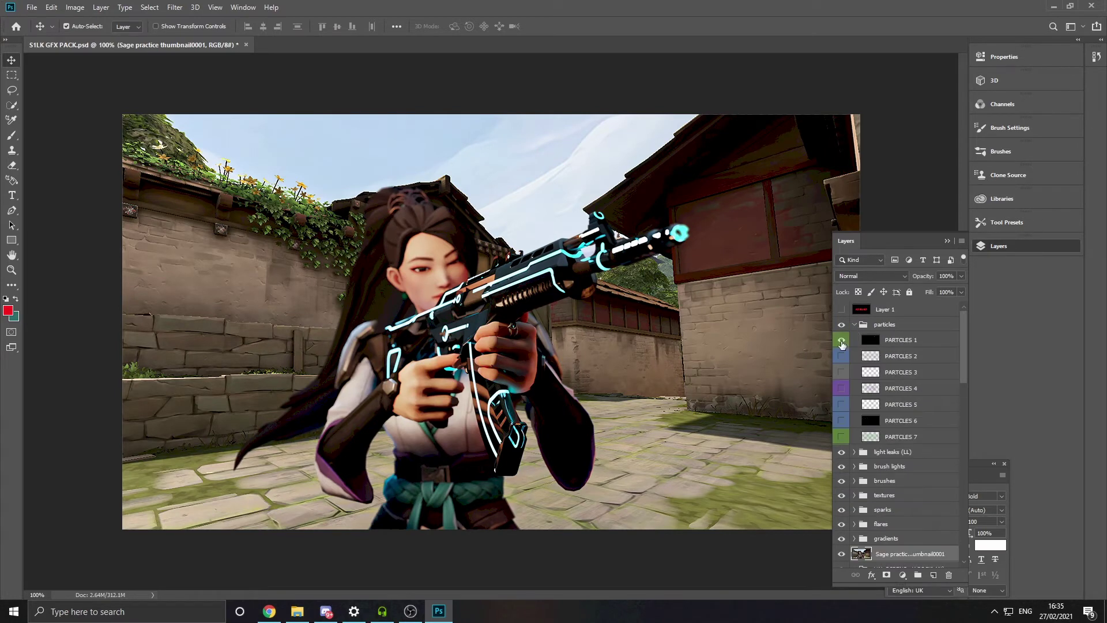
pyautogui.click(841, 340)
pyautogui.click(841, 357)
pyautogui.click(841, 356)
pyautogui.click(842, 373)
pyautogui.click(841, 388)
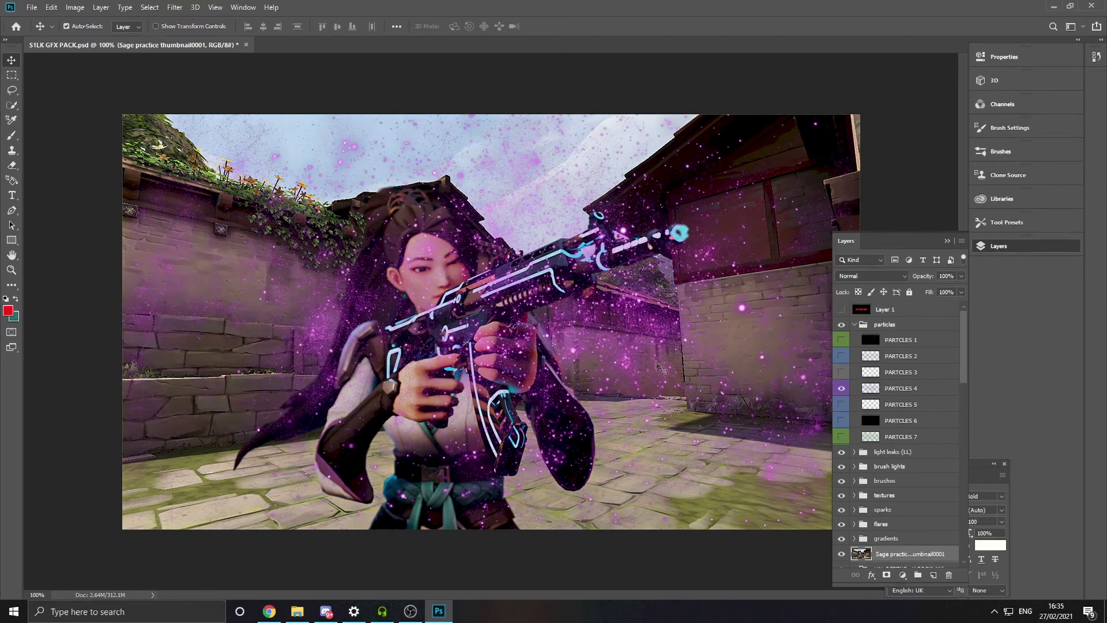
# Set the PARTCLES 4 layer's blend mode to Soft Light and its opacity to 53%
pyautogui.click(448, 321)
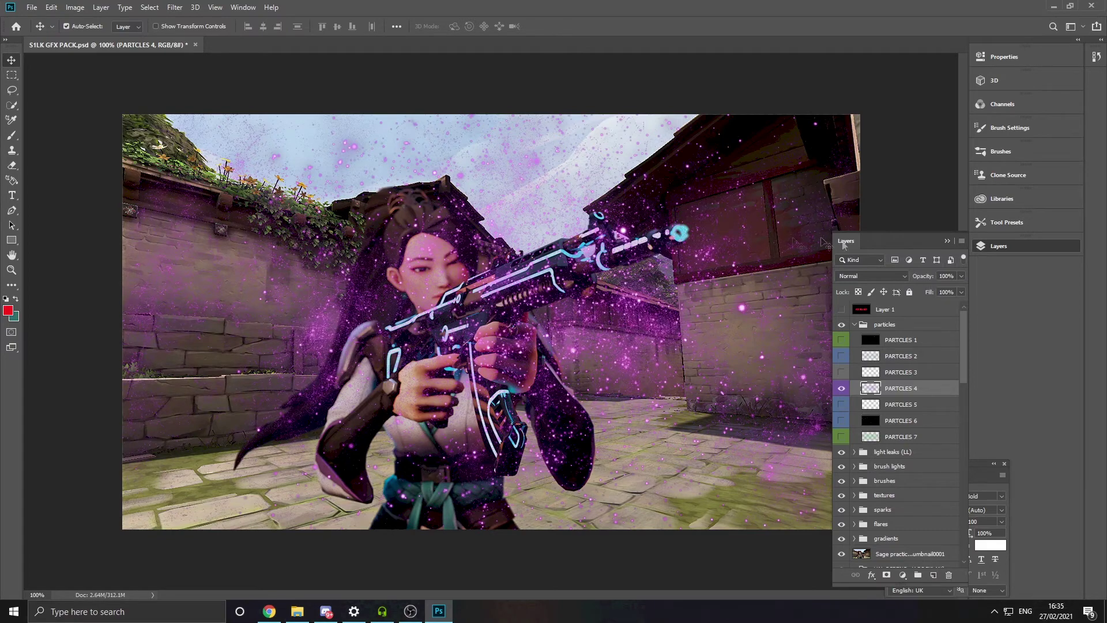
pyautogui.click(864, 277)
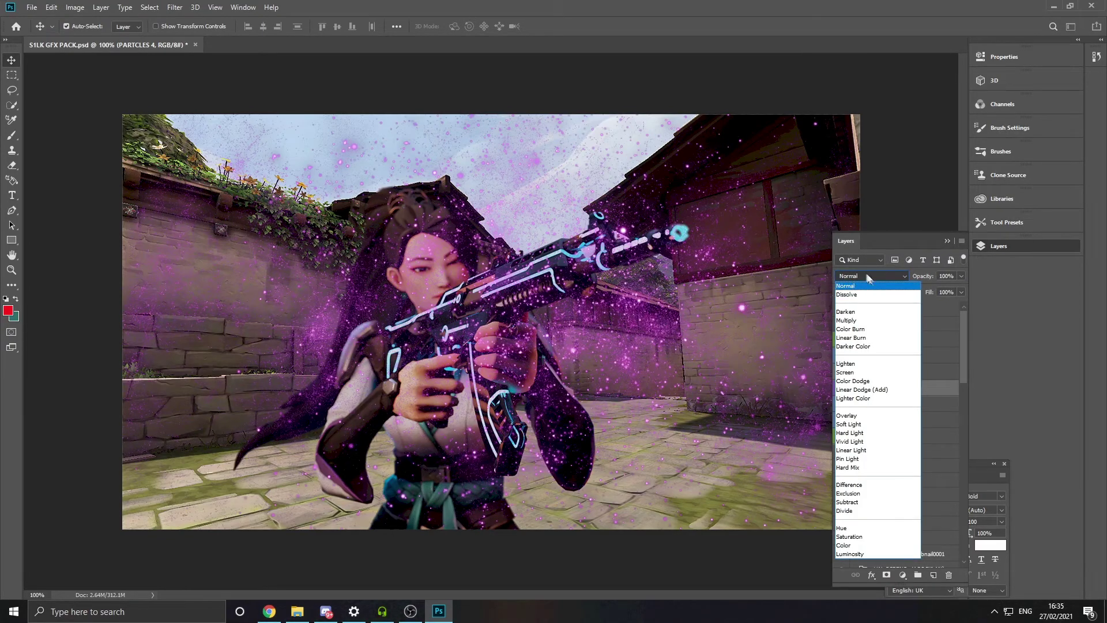
pyautogui.click(869, 278)
pyautogui.click(862, 277)
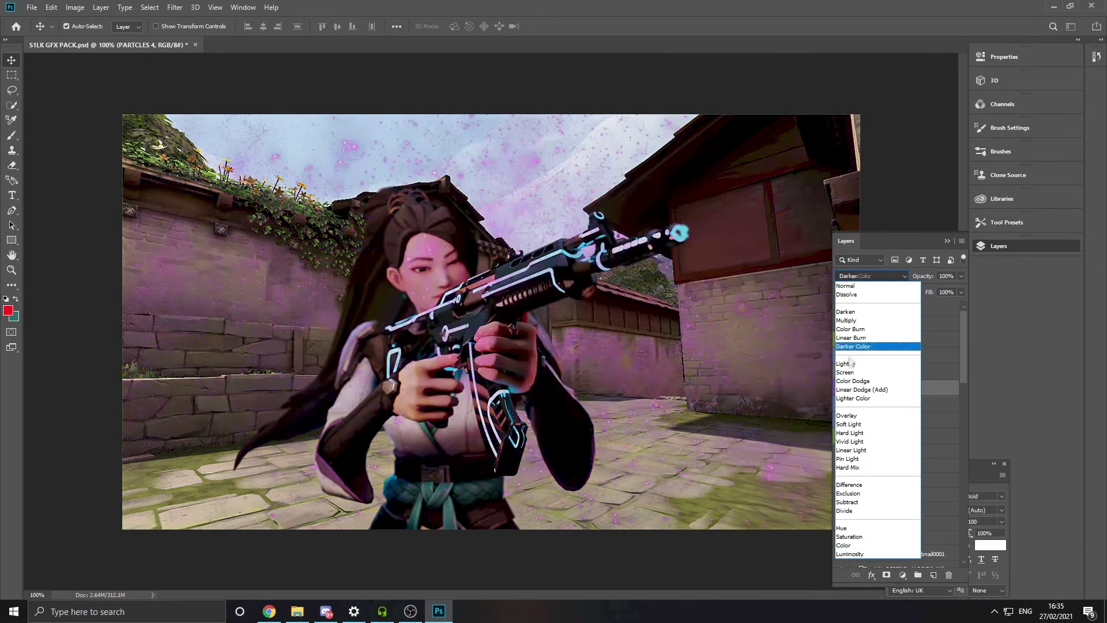
pyautogui.click(851, 425)
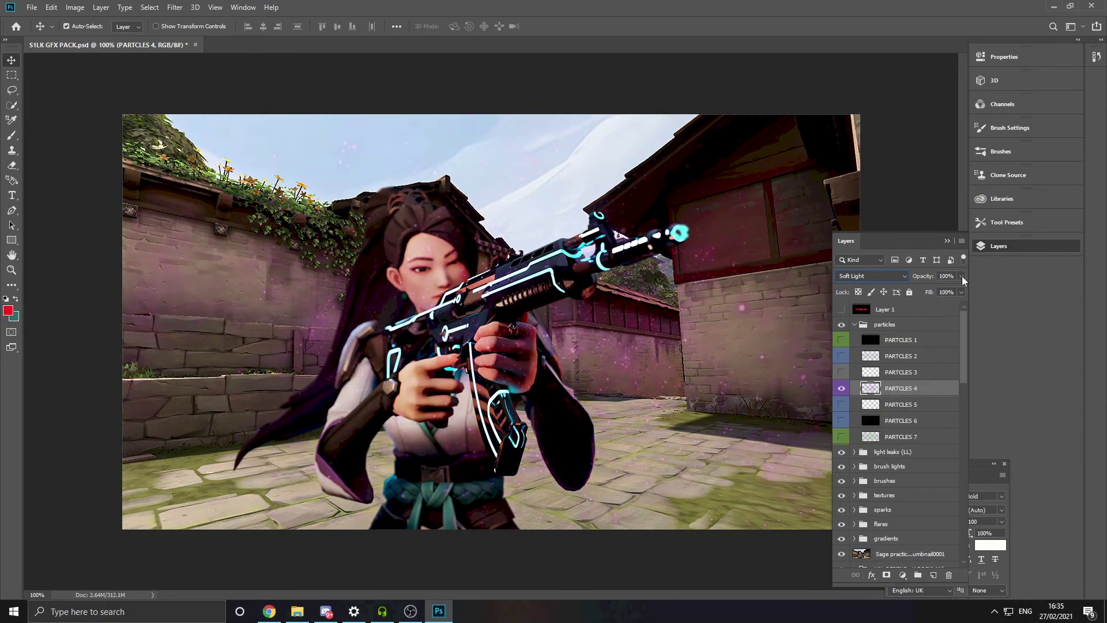
pyautogui.moveTo(955, 293); pyautogui.dragTo(932, 292)
# Add a Hue/Saturation adjustment layer above PARTCLES 4 and clip it to that layer
pyautogui.click(899, 394)
pyautogui.click(902, 575)
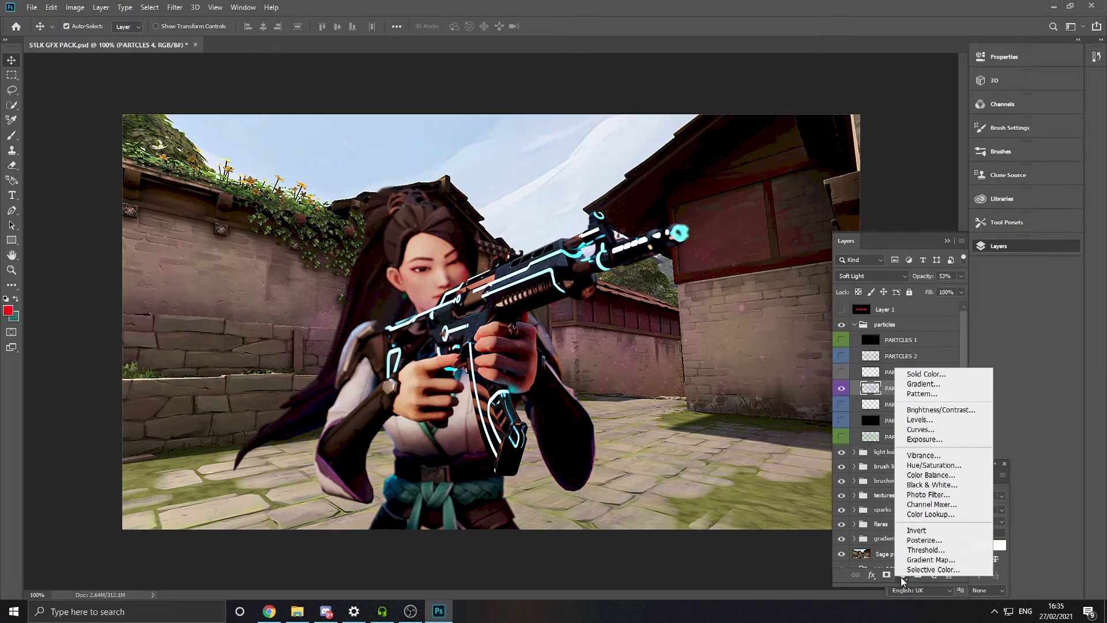
pyautogui.click(917, 465)
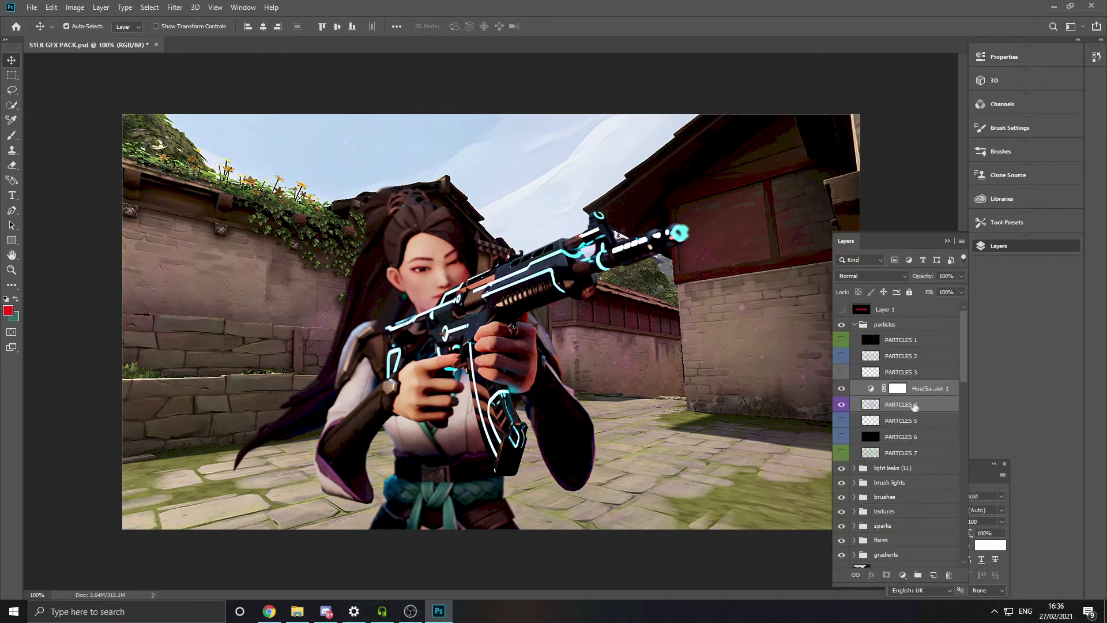
pyautogui.click(926, 393)
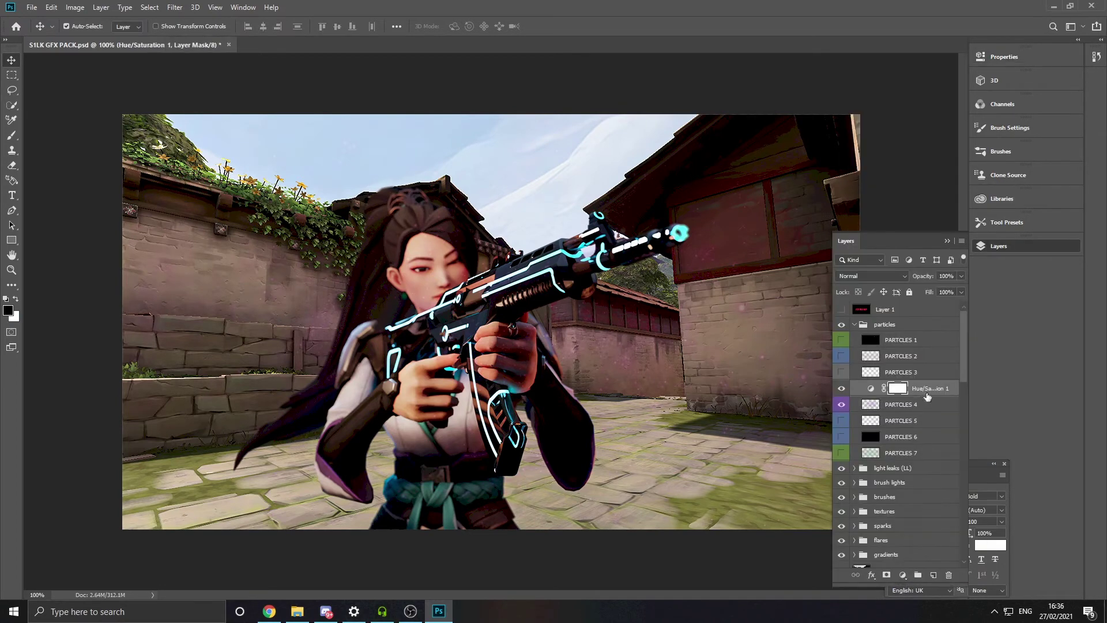
pyautogui.rightClick(915, 394)
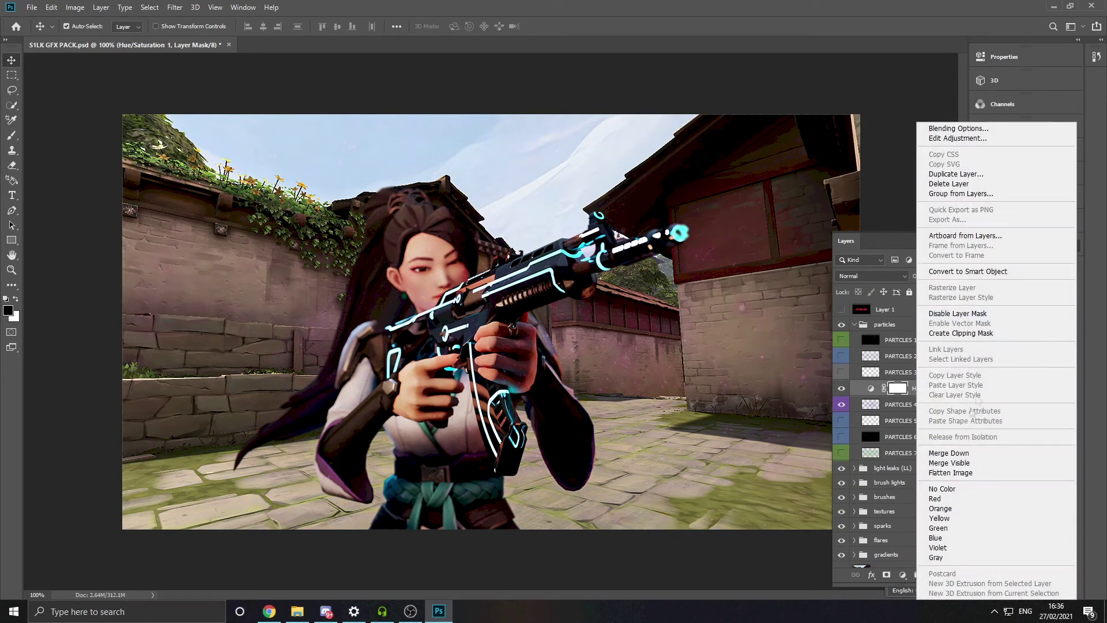
pyautogui.click(969, 337)
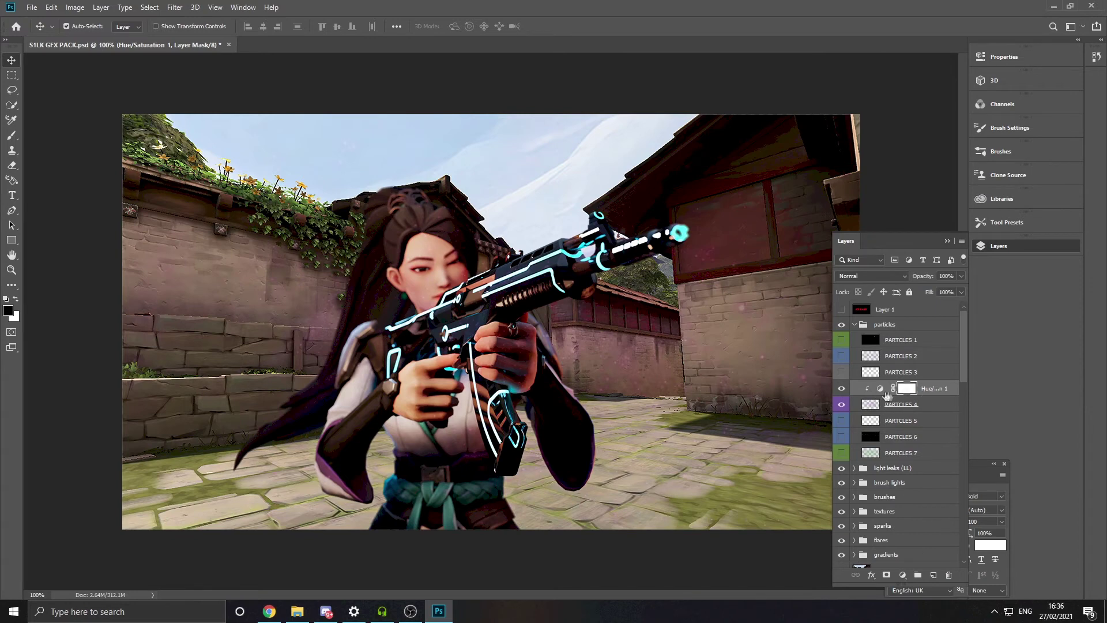
# Set the Hue of the clipped Hue/Saturation adjustment to about -102 to recolour the PARTCLES 4 particles
pyautogui.click(890, 407)
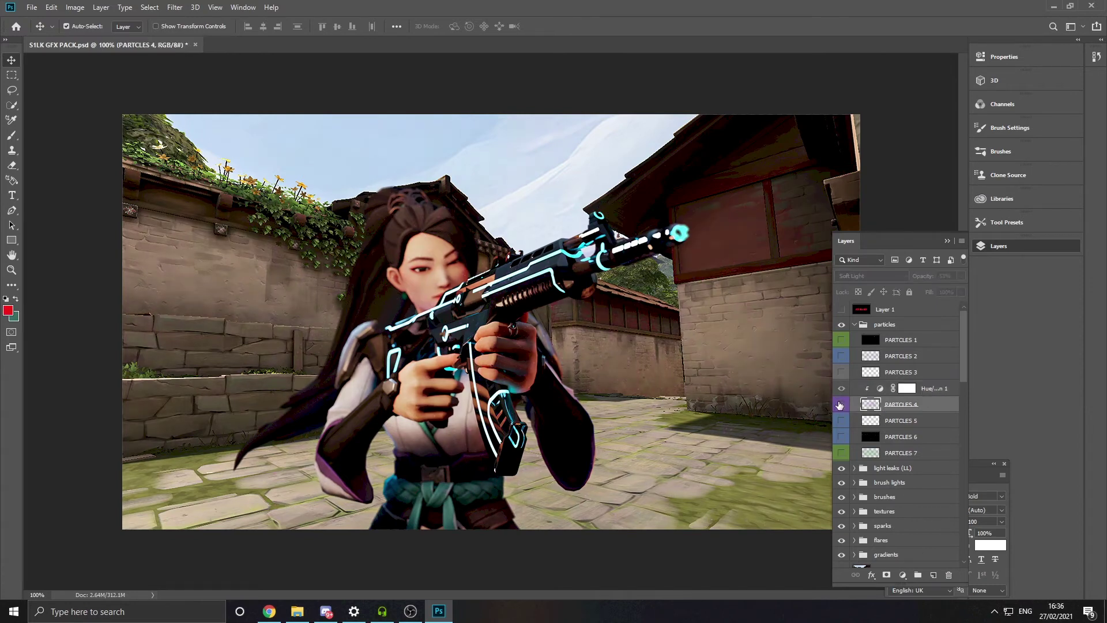
pyautogui.click(918, 389)
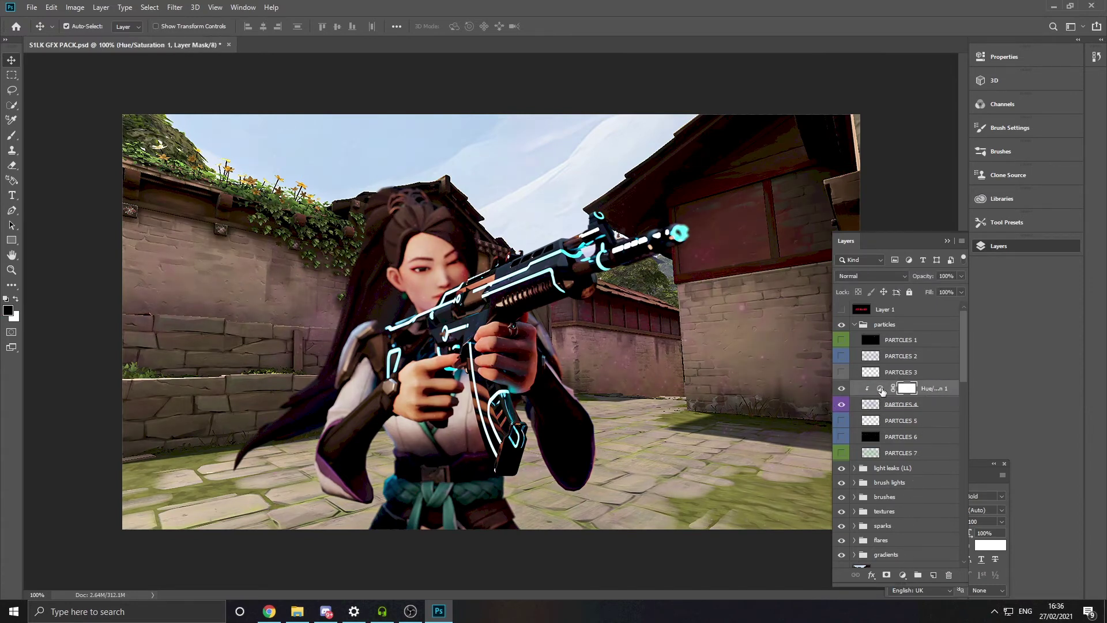
pyautogui.doubleClick(880, 389)
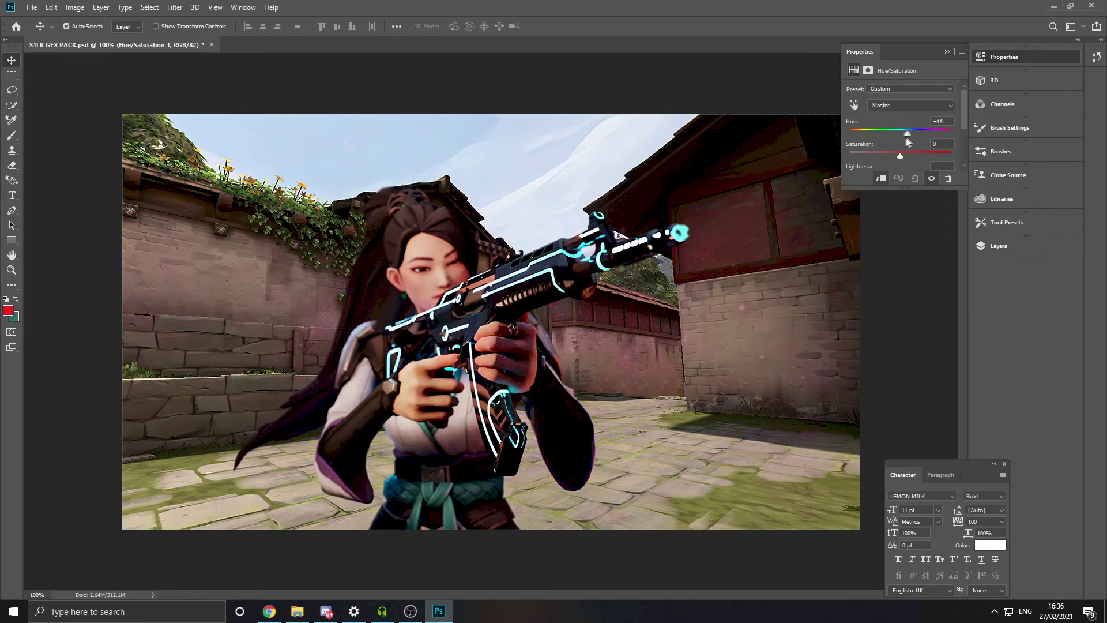
pyautogui.moveTo(906, 138); pyautogui.dragTo(867, 146)
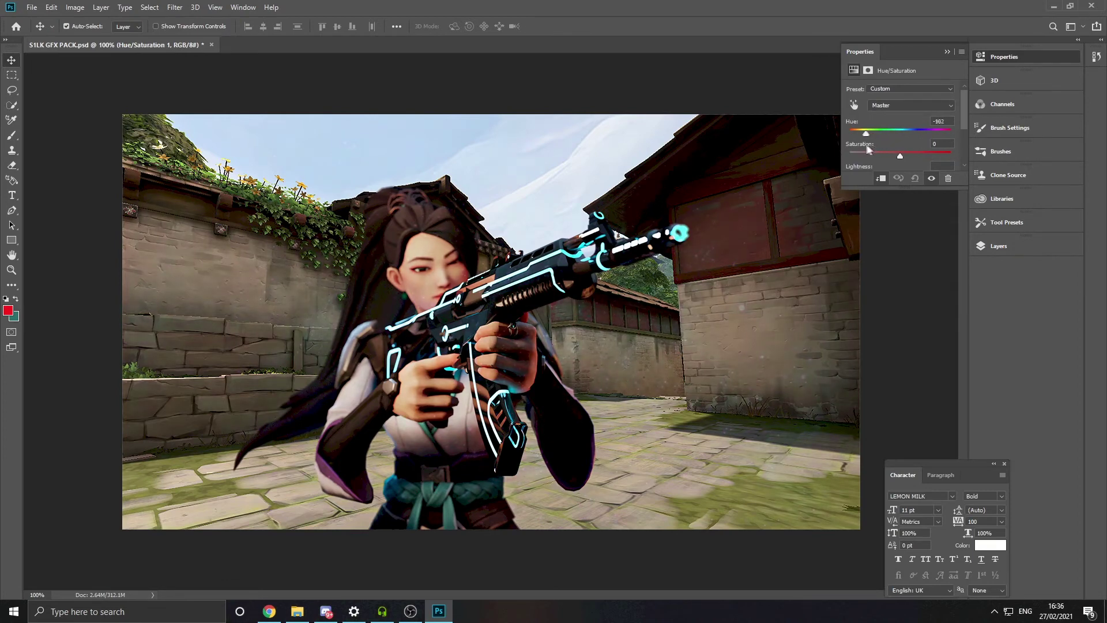
pyautogui.click(927, 279)
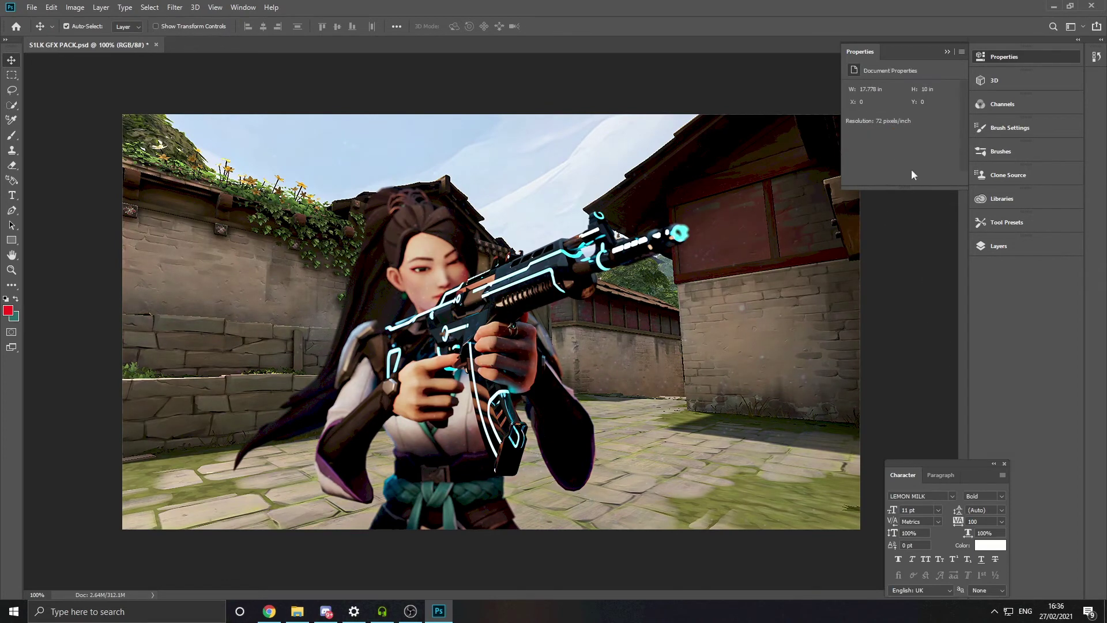
# Set the PARTCLES 4 layer's opacity to 63%
pyautogui.click(1014, 247)
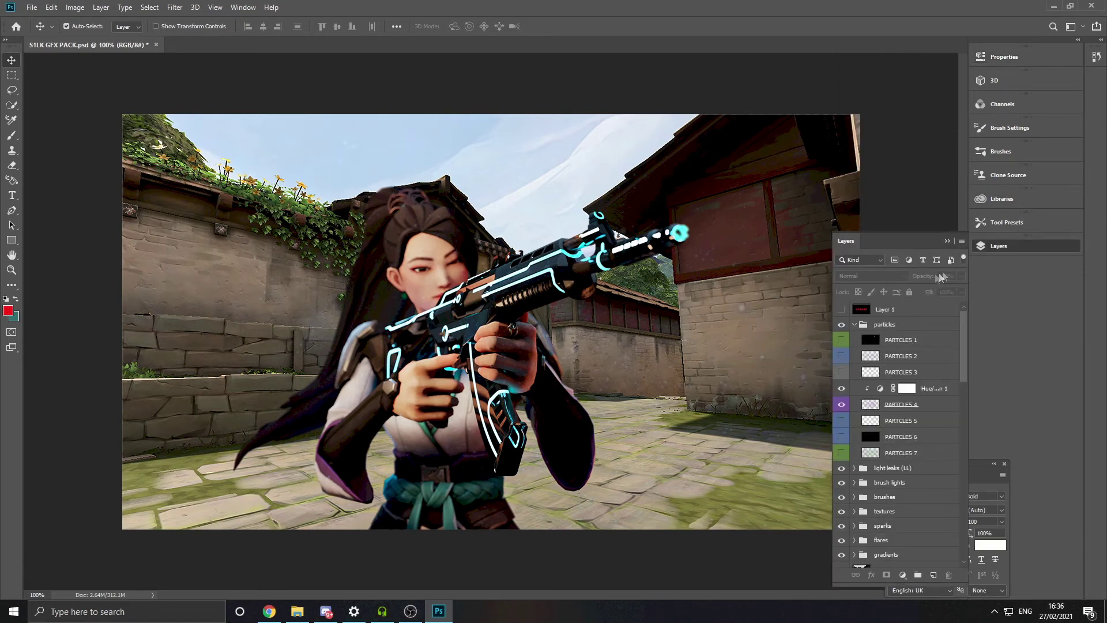
pyautogui.click(914, 404)
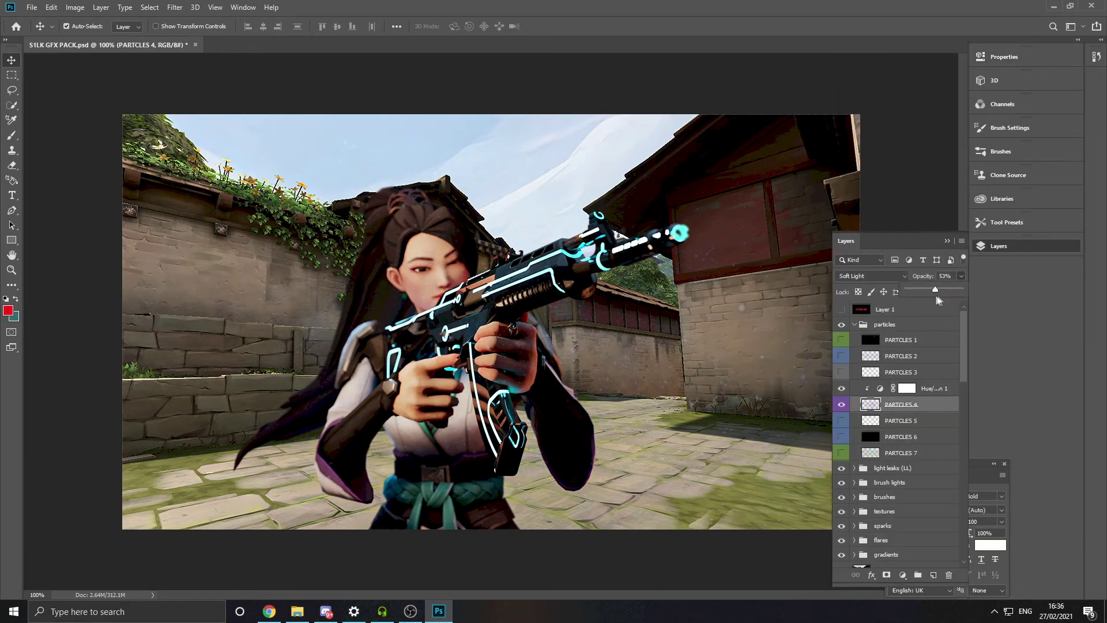
pyautogui.moveTo(941, 288); pyautogui.dragTo(939, 288)
# Expand the light leaks (LL) group, compare the upper BLUE LL and PURPLE LL overlays, and leave only BLUE LL visible
pyautogui.scroll(-3, 885, 436)
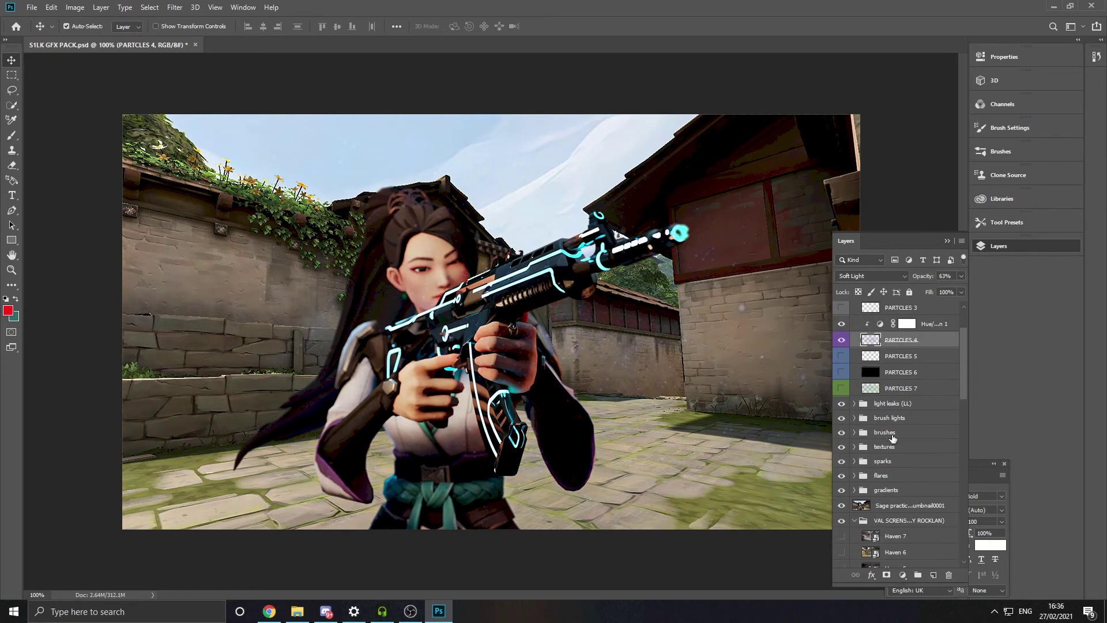
pyautogui.click(868, 407)
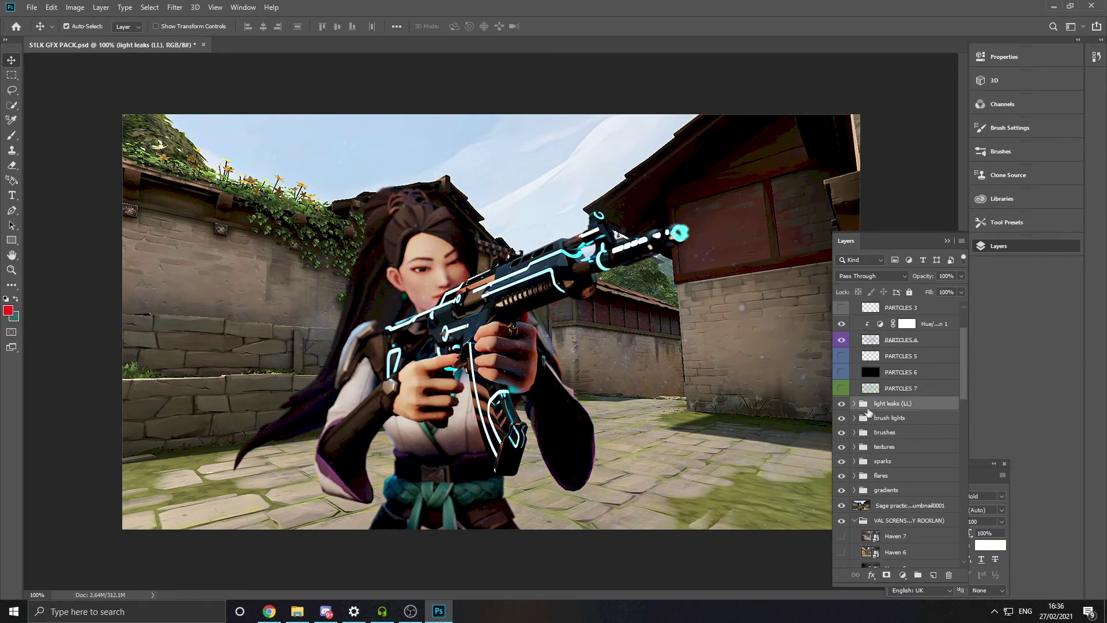
pyautogui.click(855, 404)
pyautogui.scroll(-3, 888, 449)
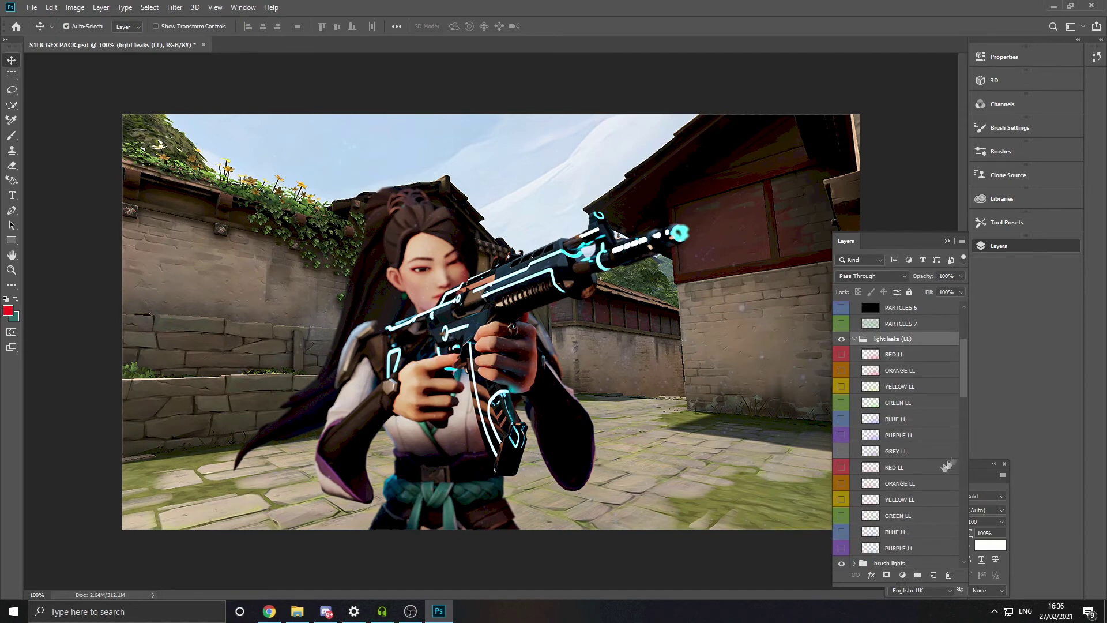
pyautogui.click(909, 417)
pyautogui.click(841, 418)
pyautogui.click(842, 419)
pyautogui.click(842, 434)
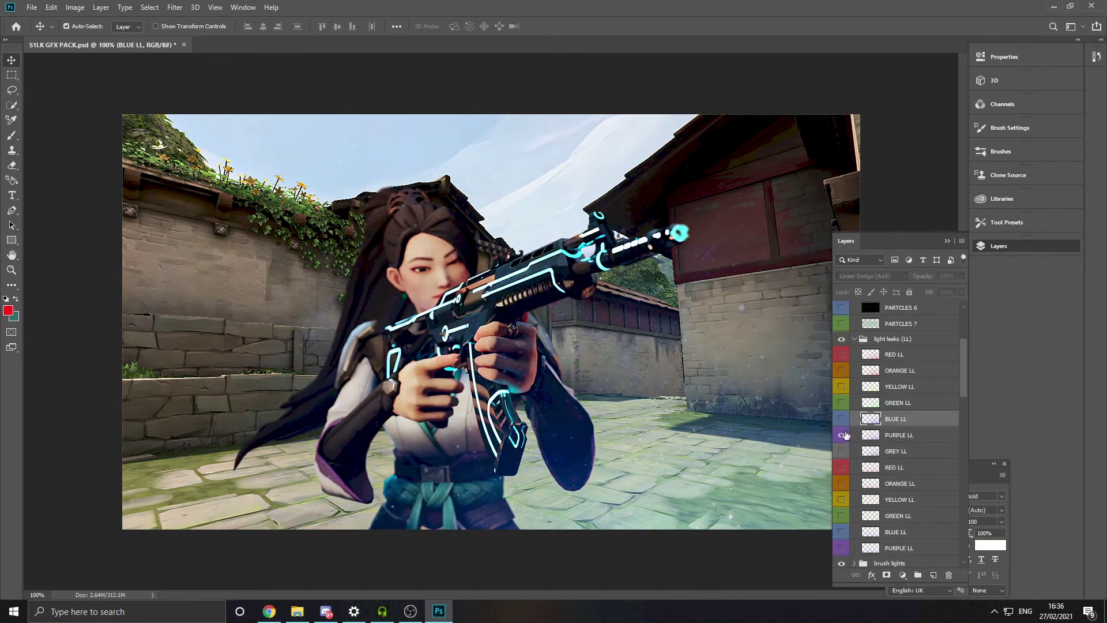
pyautogui.click(842, 435)
pyautogui.click(842, 419)
# Flip the visible BLUE LL light leak horizontally with Free Transform
pyautogui.hotkey('ctrl', 't')
pyautogui.rightClick(603, 418)
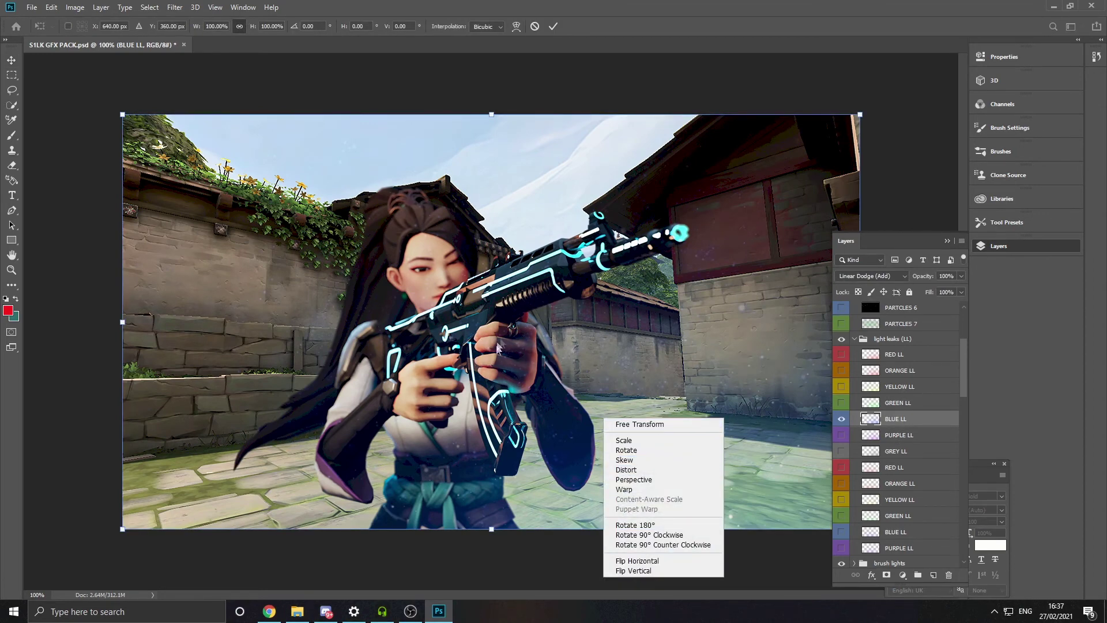
pyautogui.click(850, 418)
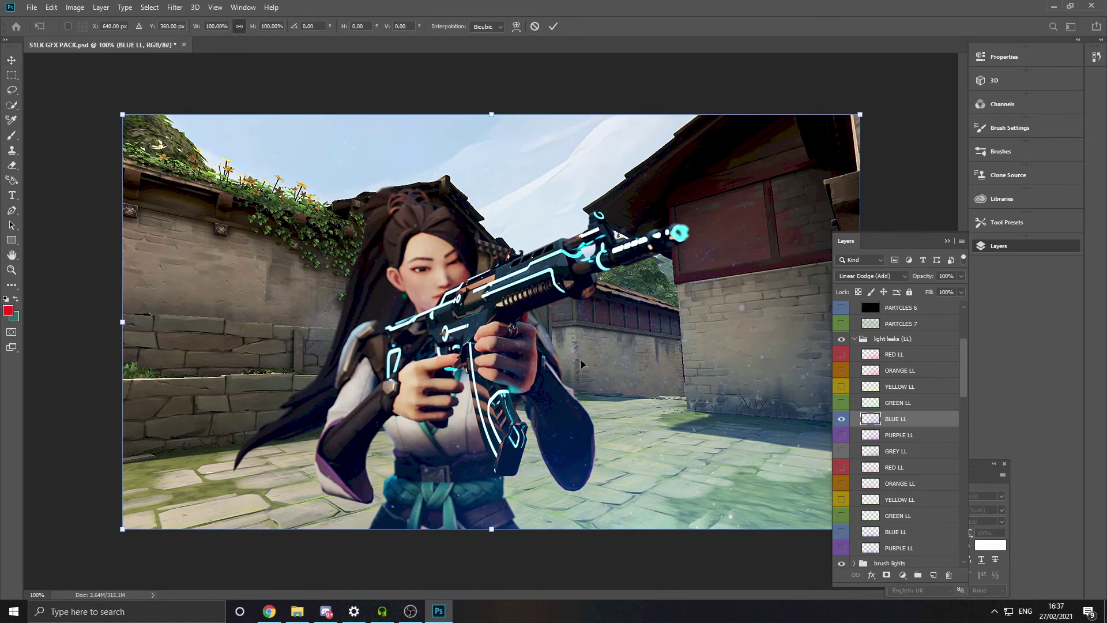
pyautogui.rightClick(615, 345)
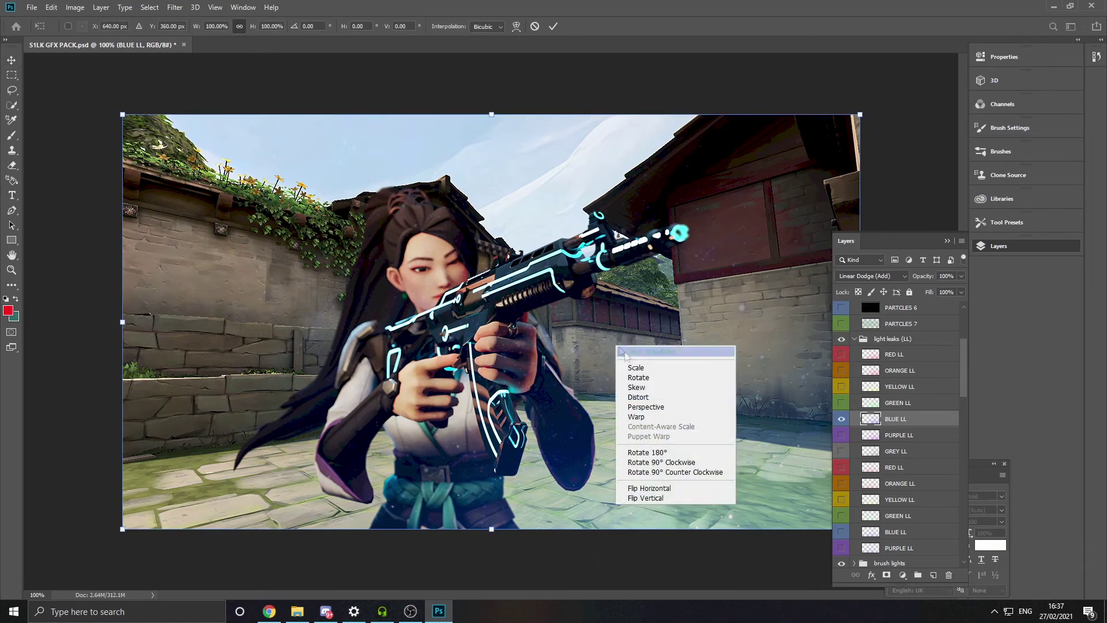
pyautogui.click(651, 489)
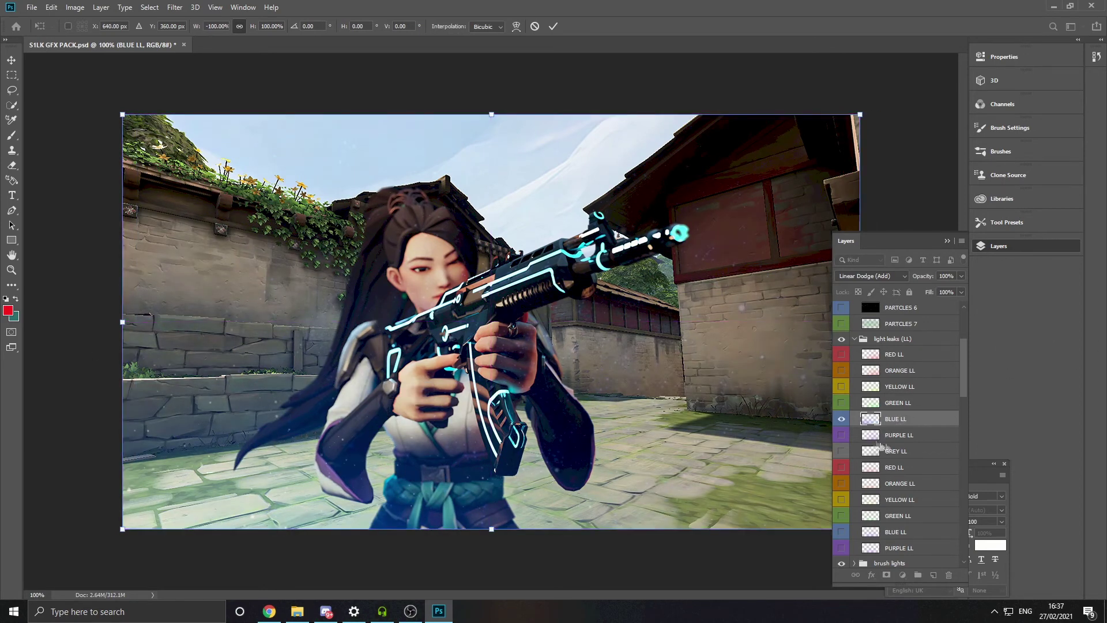
# Show the upper ORANGE LL light leak and flip it vertically with Free Transform
pyautogui.scroll(-2, 894, 421)
pyautogui.scroll(3, 894, 423)
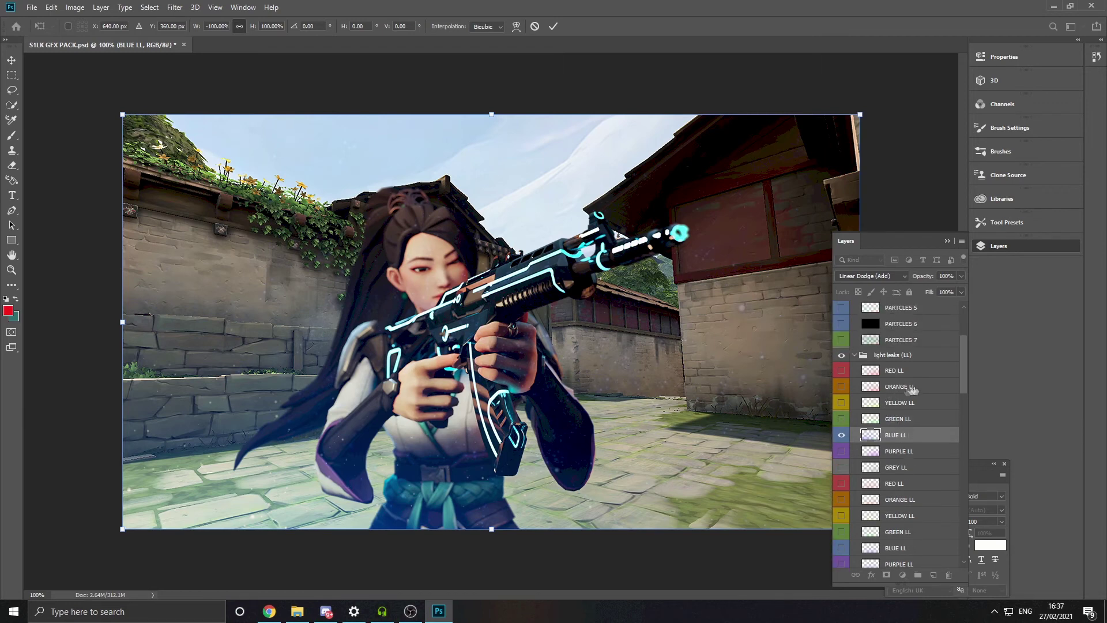
pyautogui.click(911, 387)
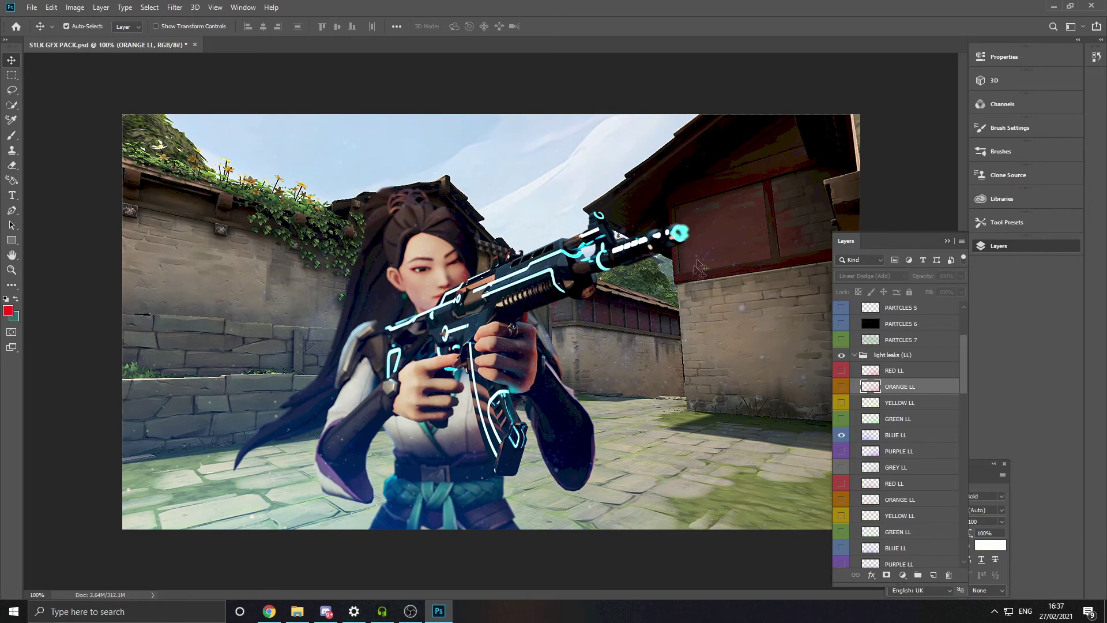
pyautogui.click(843, 387)
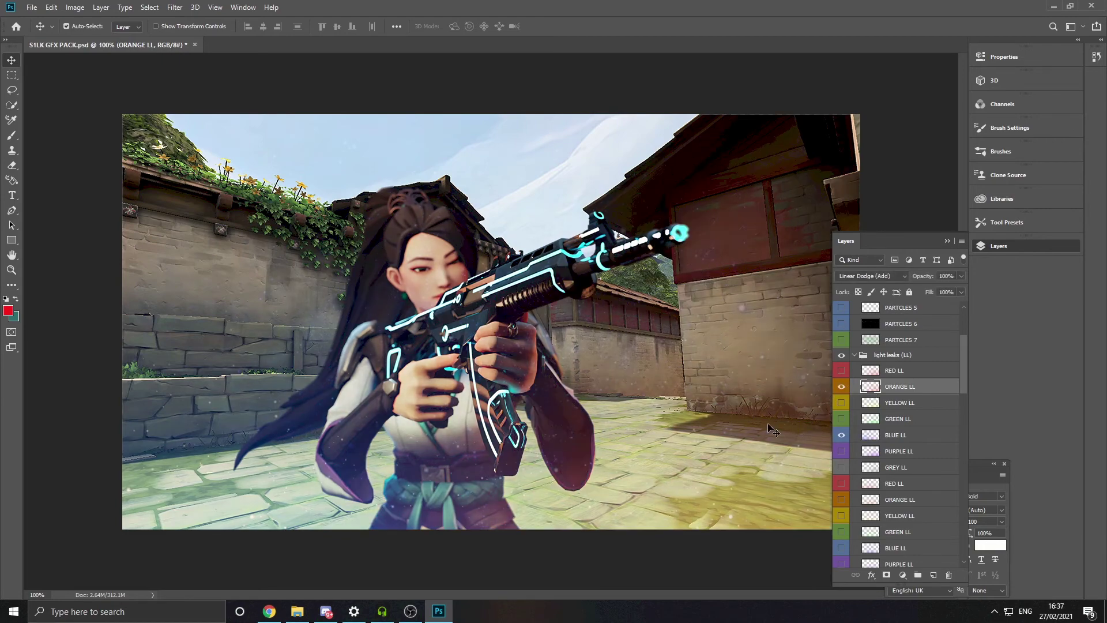
pyautogui.hotkey('ctrl', 't')
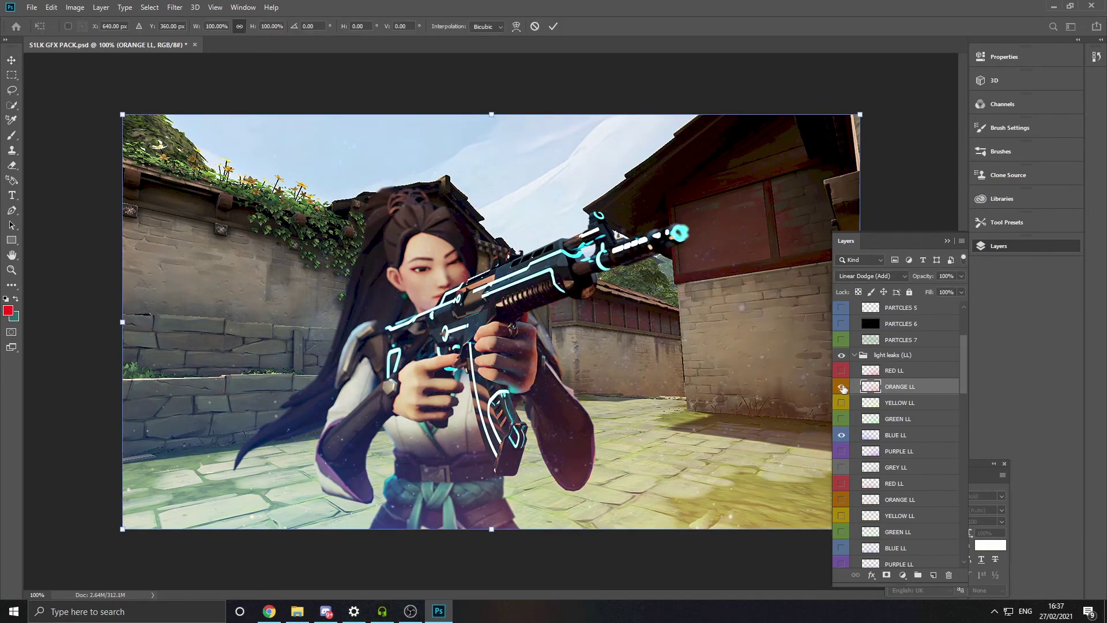
pyautogui.rightClick(696, 480)
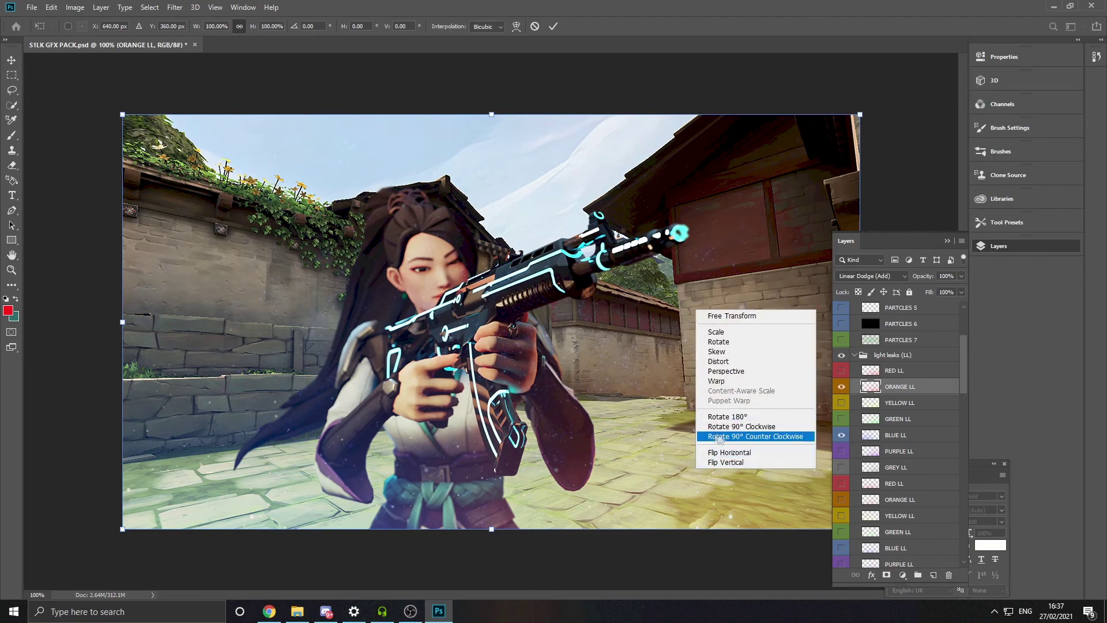
pyautogui.click(727, 462)
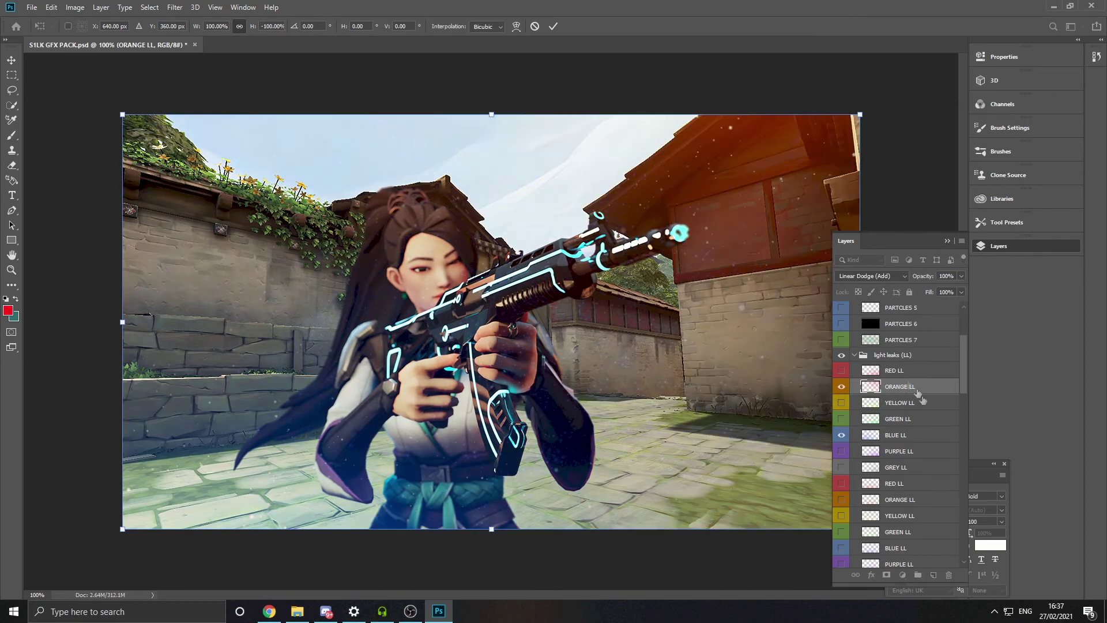
# Apply the ORANGE LL transform and collapse the light leaks (LL) group
pyautogui.scroll(-2, 918, 394)
pyautogui.scroll(-3, 883, 433)
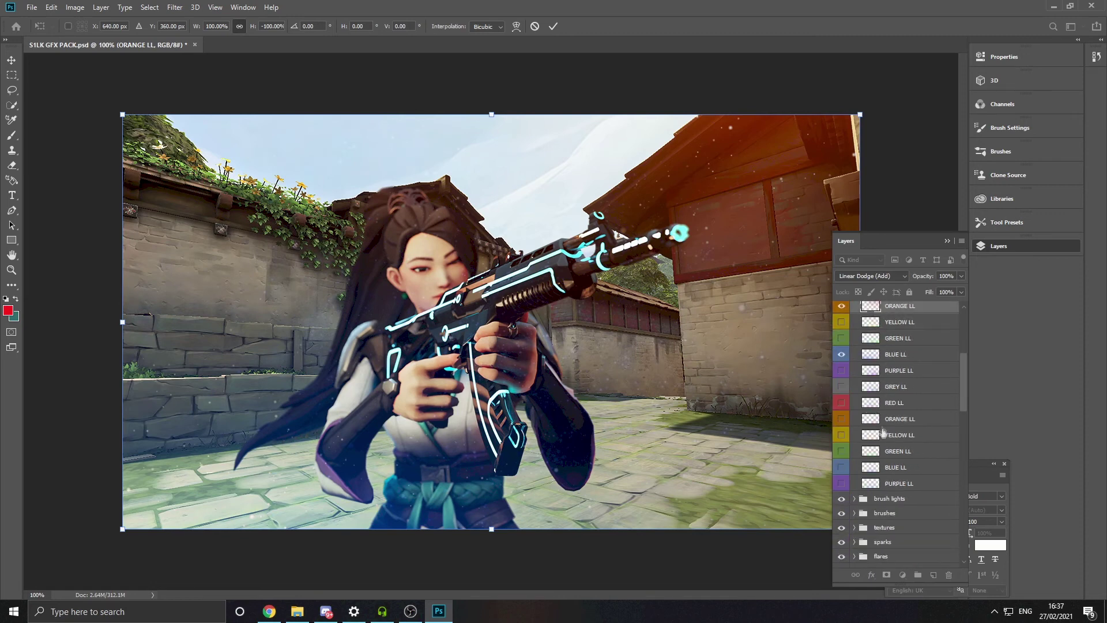
pyautogui.scroll(3, 880, 431)
pyautogui.click(854, 324)
pyautogui.click(854, 324)
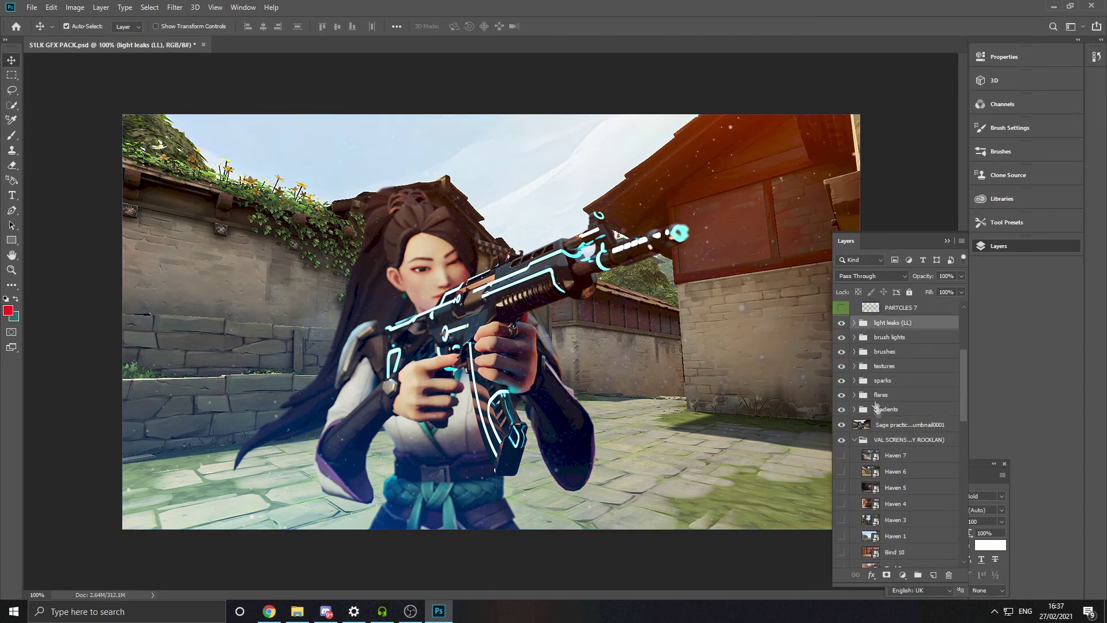
# Preview the BRUSH 1 overlay in the brushes group, hide it again and collapse the group
pyautogui.click(854, 351)
pyautogui.click(841, 367)
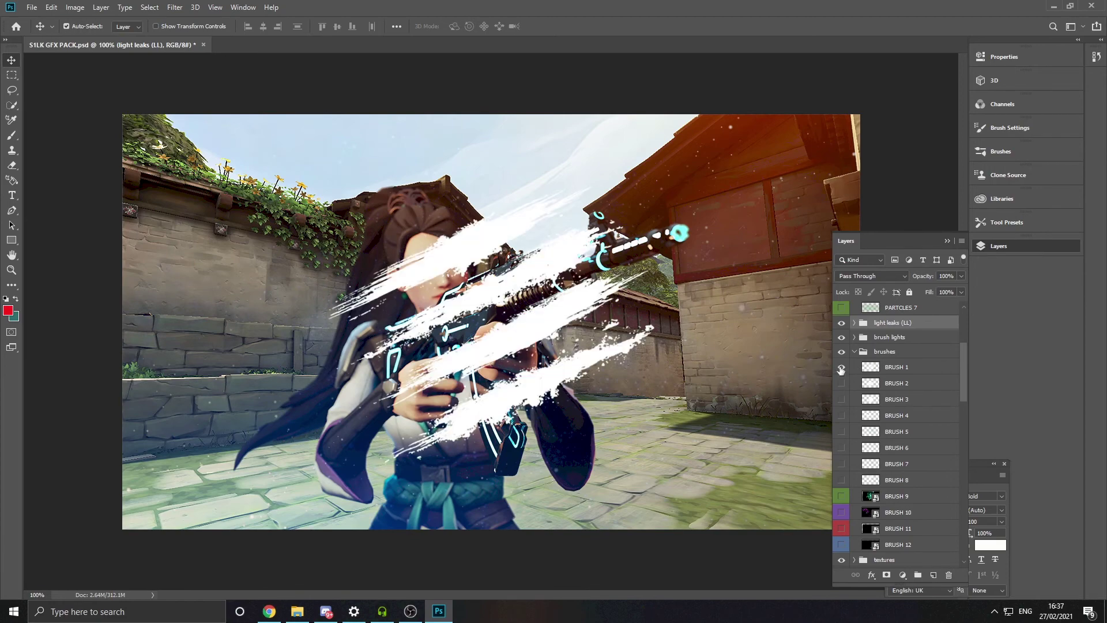
pyautogui.click(841, 369)
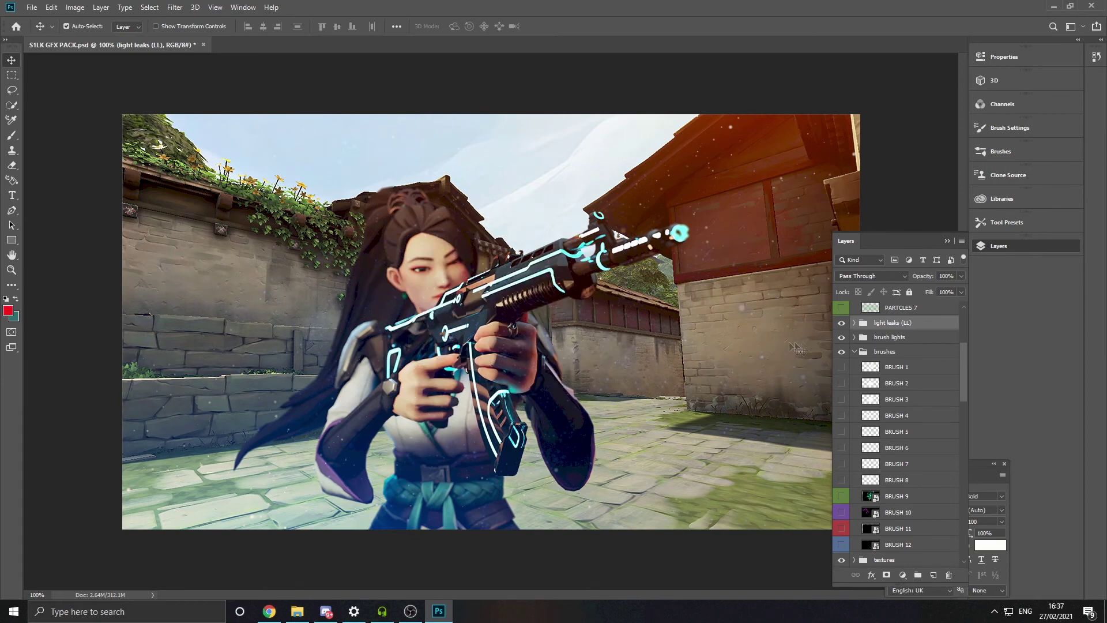
pyautogui.click(855, 352)
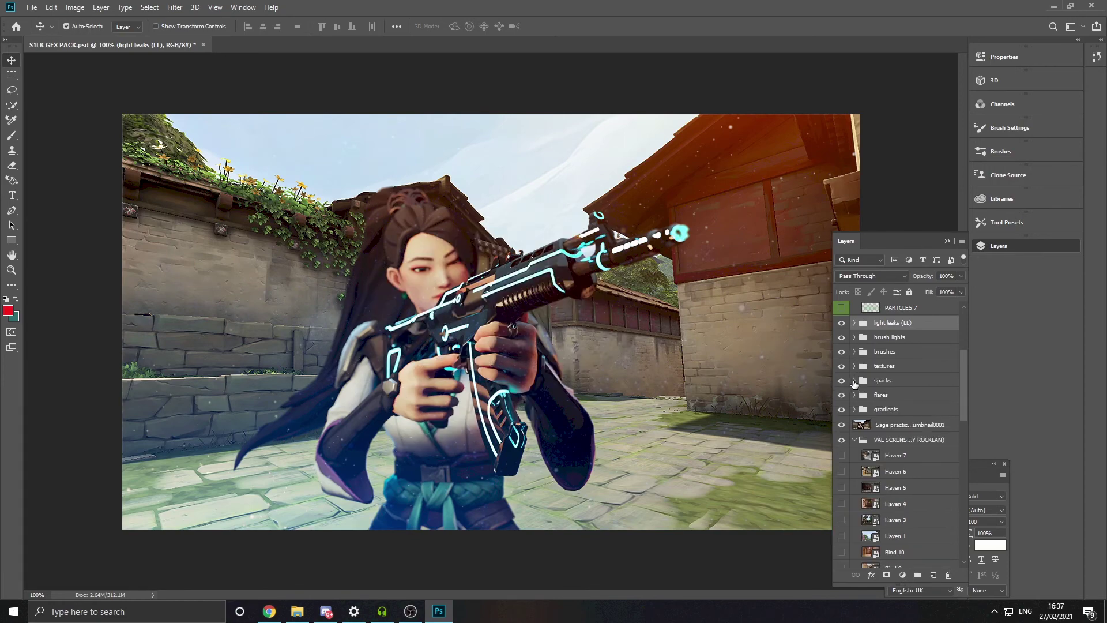
# Expand the flares group, compare the first two LIGNT flares, and leave only the second one visible
pyautogui.click(854, 397)
pyautogui.scroll(-1, 848, 402)
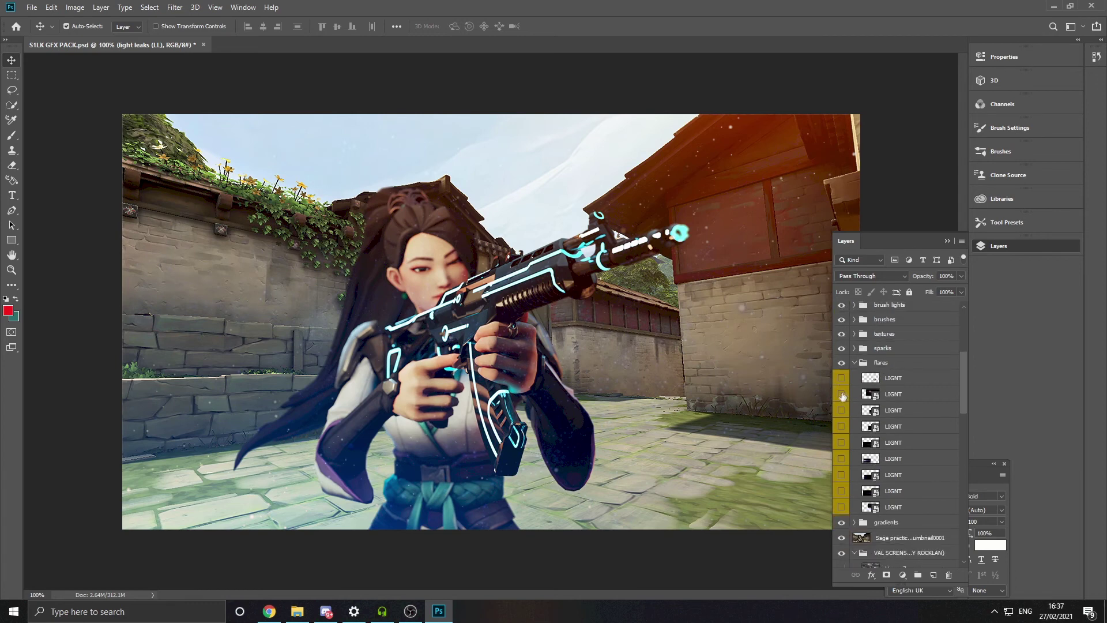
pyautogui.click(841, 395)
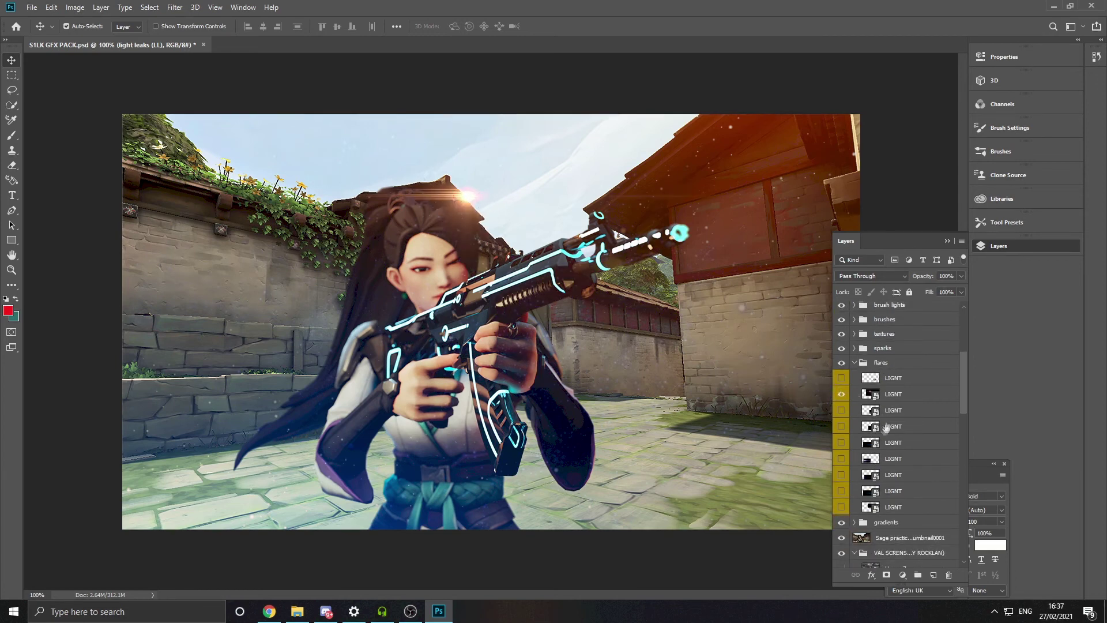
pyautogui.click(841, 394)
pyautogui.click(842, 378)
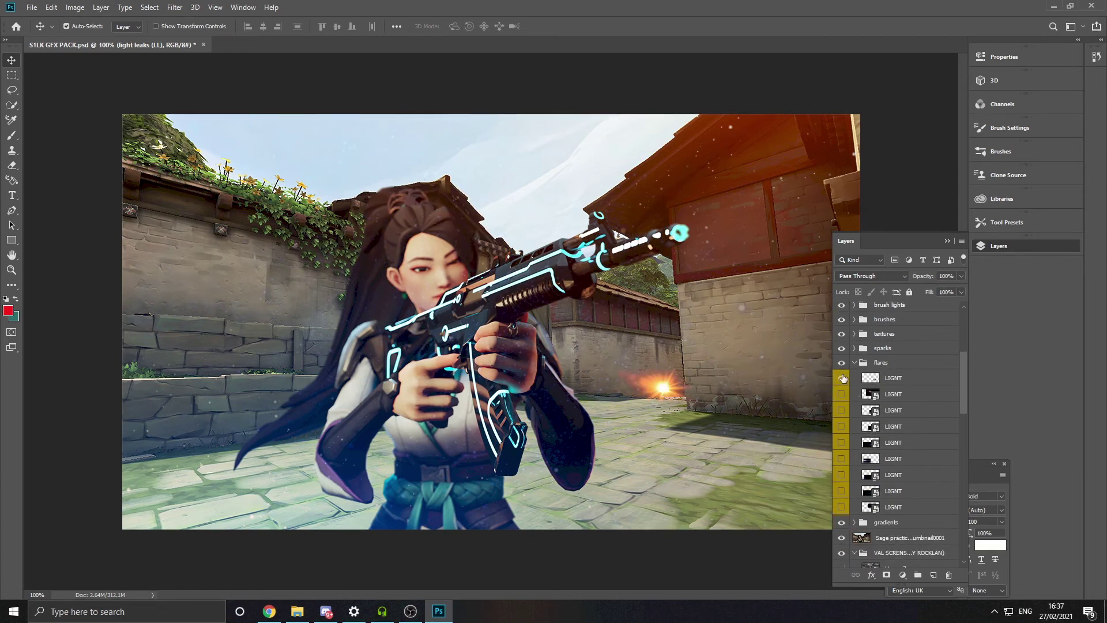
pyautogui.click(842, 377)
pyautogui.click(842, 394)
# Move the second LIGNT flare onto the muzzle of Sage's gun
pyautogui.click(901, 398)
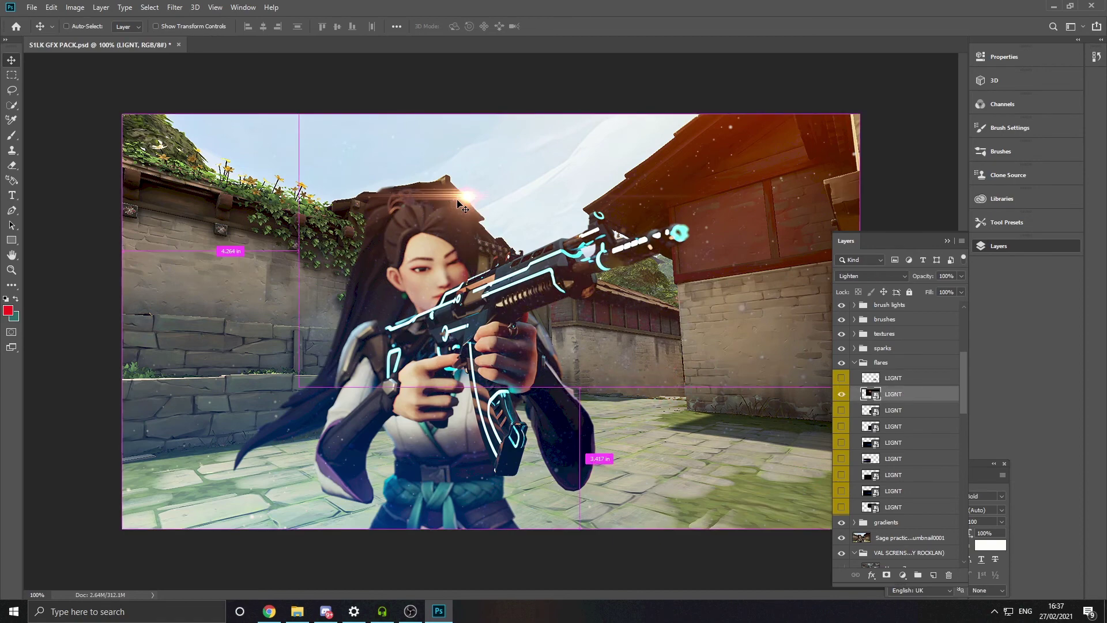
pyautogui.hotkey('ctrl', 't')
pyautogui.moveTo(528, 216); pyautogui.dragTo(737, 256)
pyautogui.press('Return')
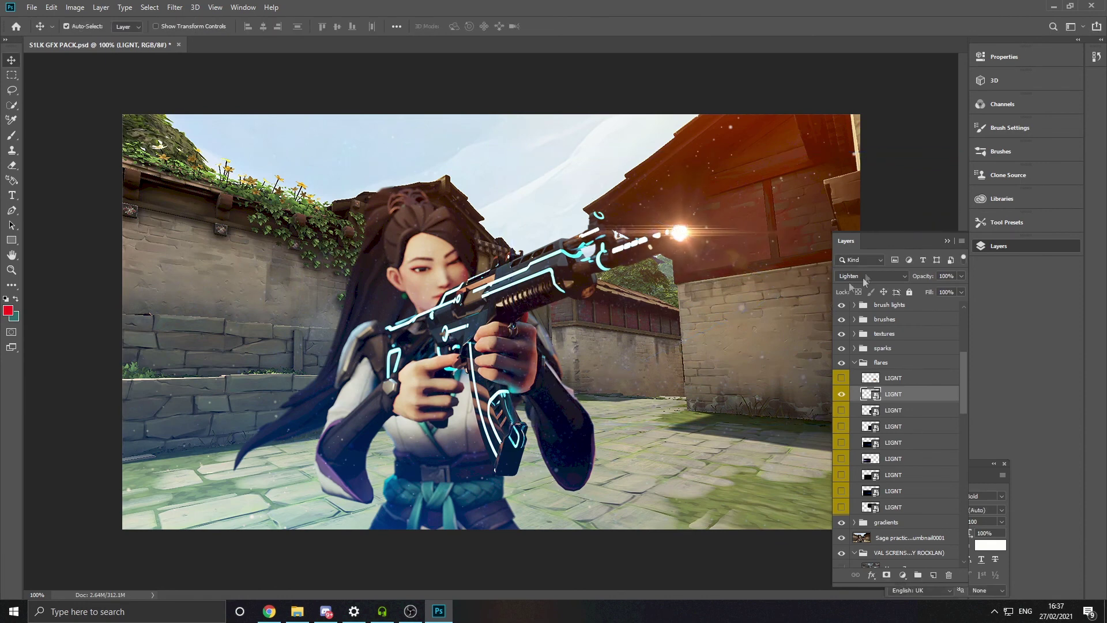
# Select the Sage practice thumbnail0001 layer, toggle its visibility to check its content, and collapse the Valorant screenshots group below it
pyautogui.scroll(-3, 868, 455)
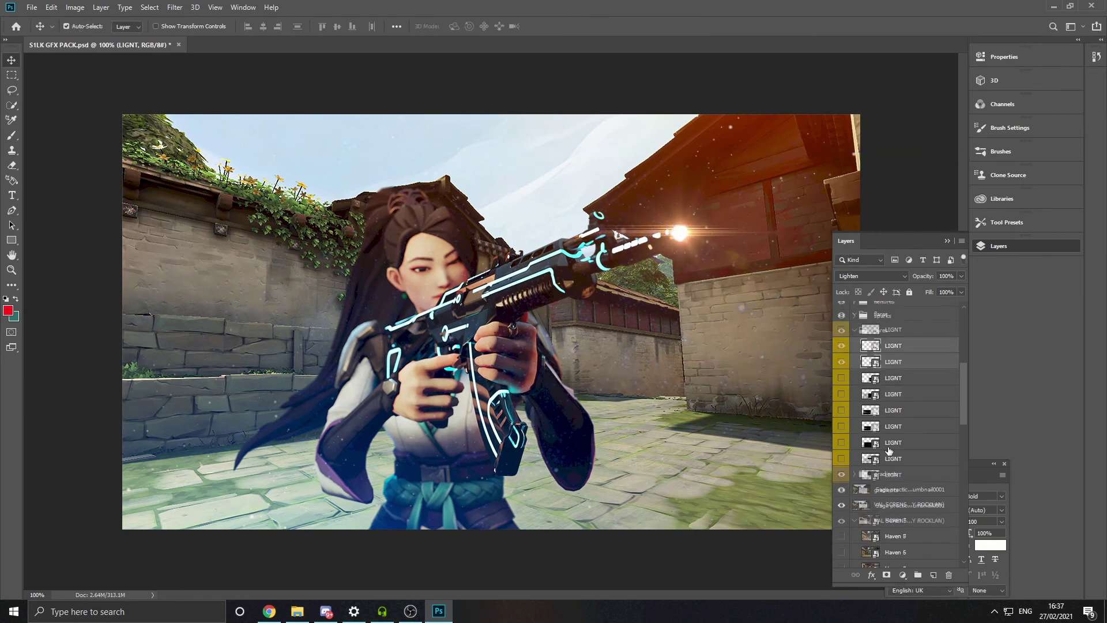
pyautogui.scroll(2, 872, 478)
pyautogui.click(885, 526)
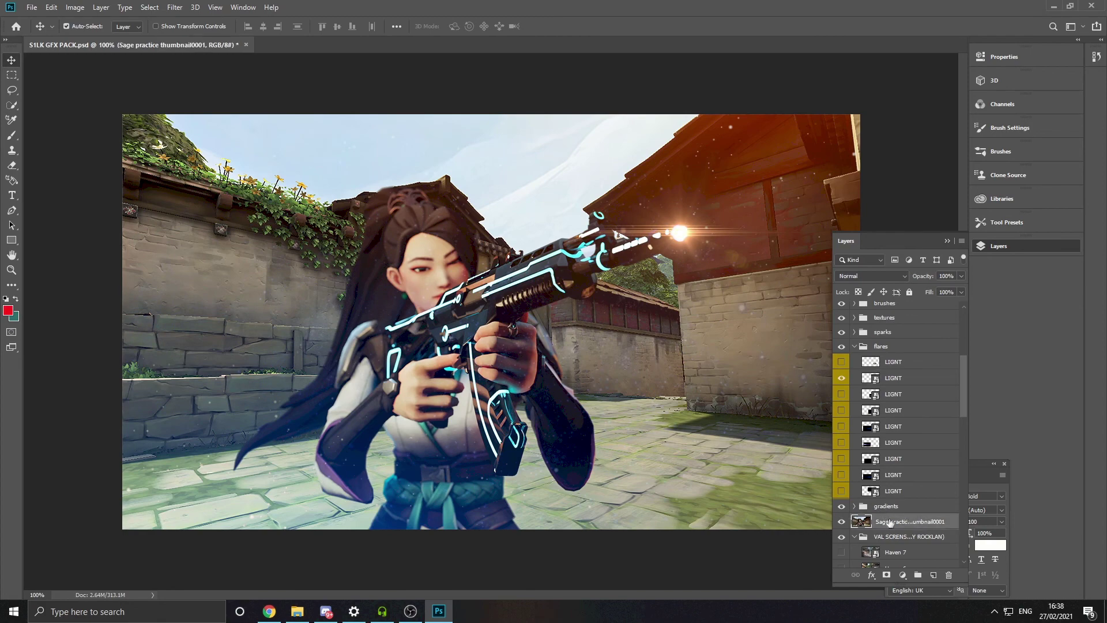
pyautogui.scroll(-2, 870, 516)
pyautogui.click(842, 457)
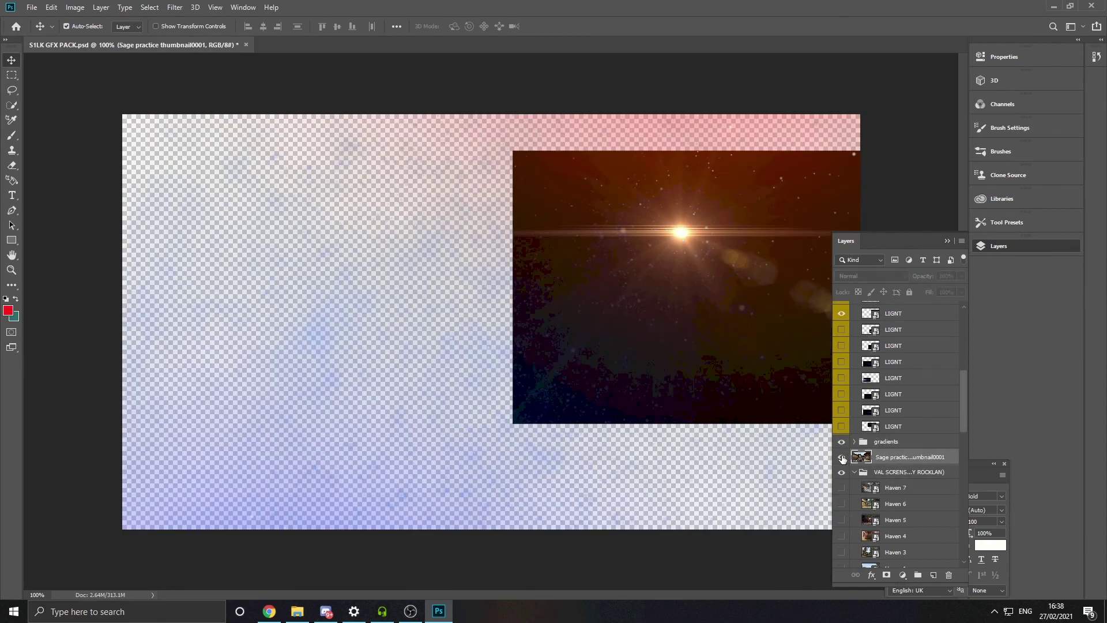
pyautogui.click(842, 458)
pyautogui.click(842, 457)
pyautogui.click(842, 457)
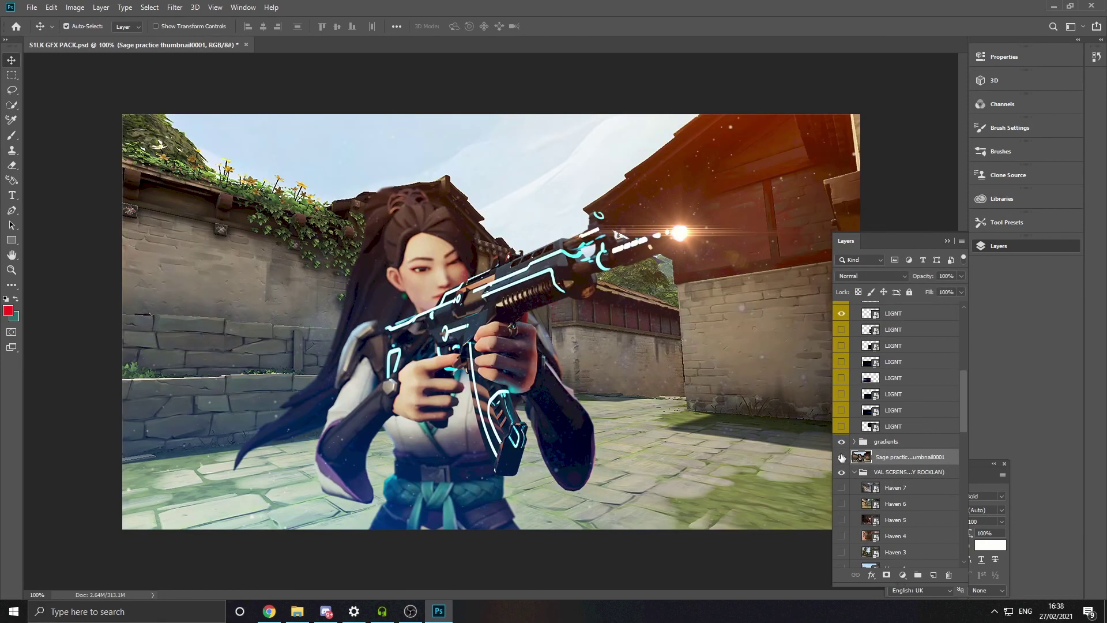
pyautogui.click(841, 458)
pyautogui.click(841, 458)
pyautogui.doubleClick(878, 457)
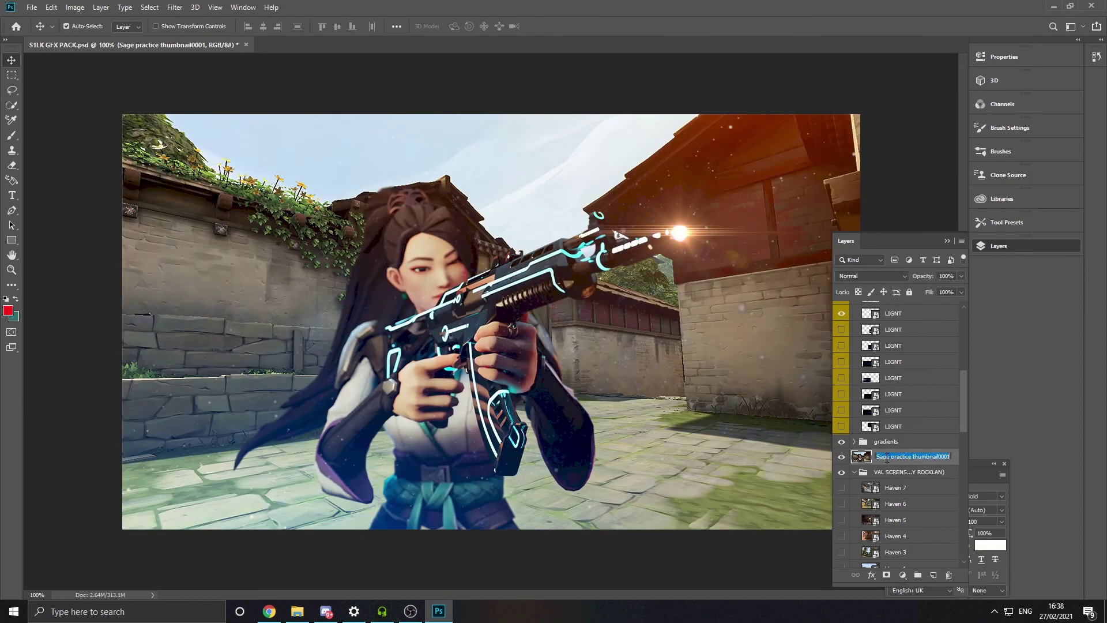
pyautogui.click(854, 471)
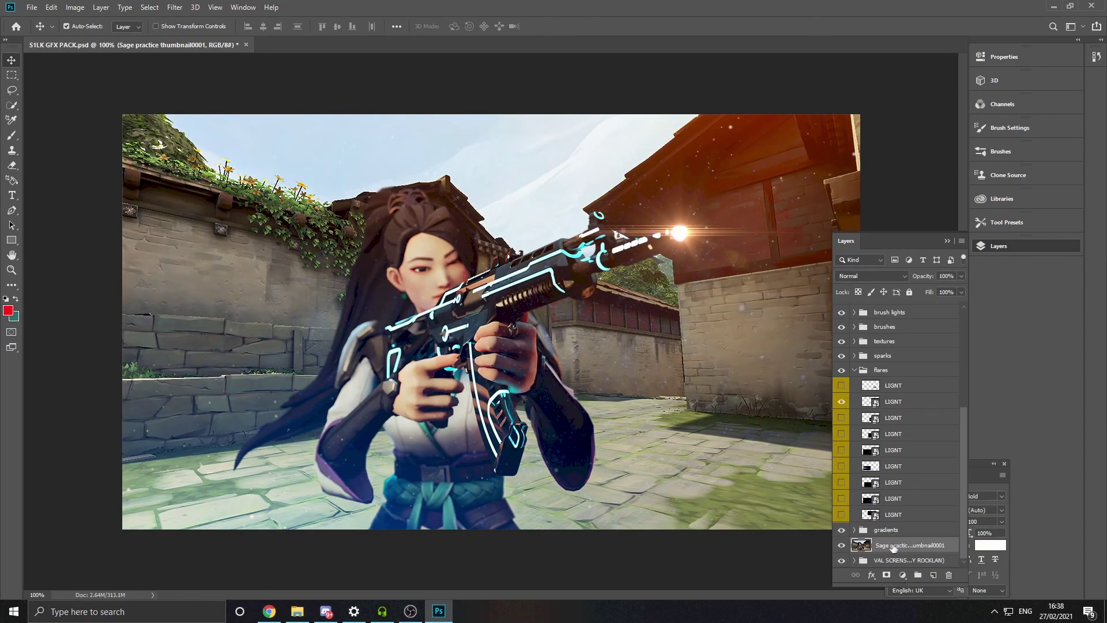
# Apply a Radial Blur to the Sage practice thumbnail0001 layer with Amount 2, the Spin method and Good quality
pyautogui.click(174, 8)
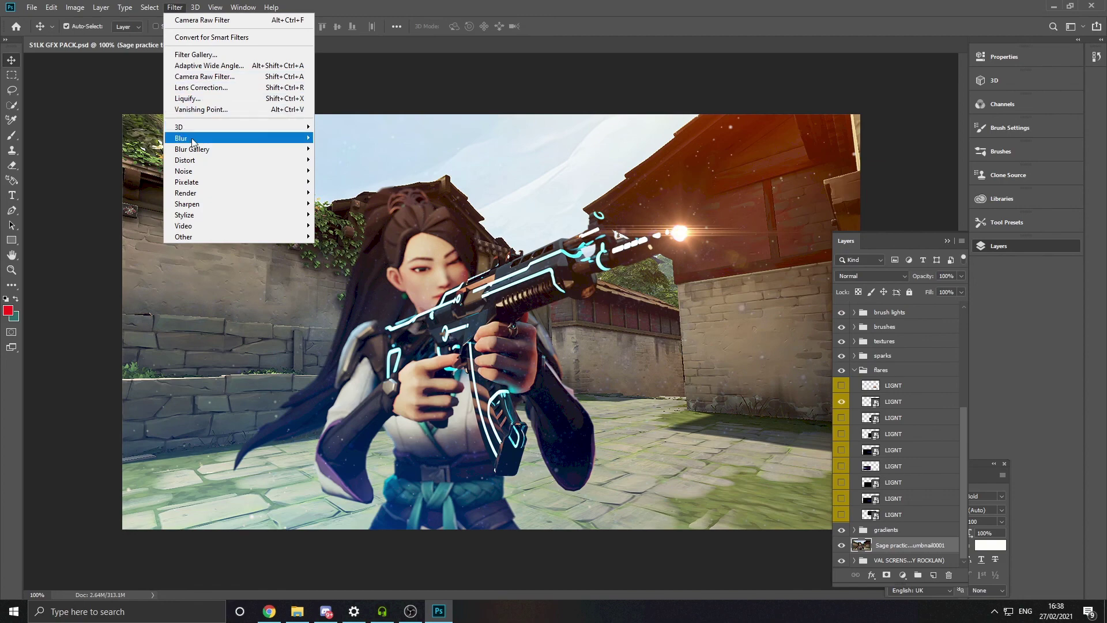
pyautogui.moveTo(192, 138)
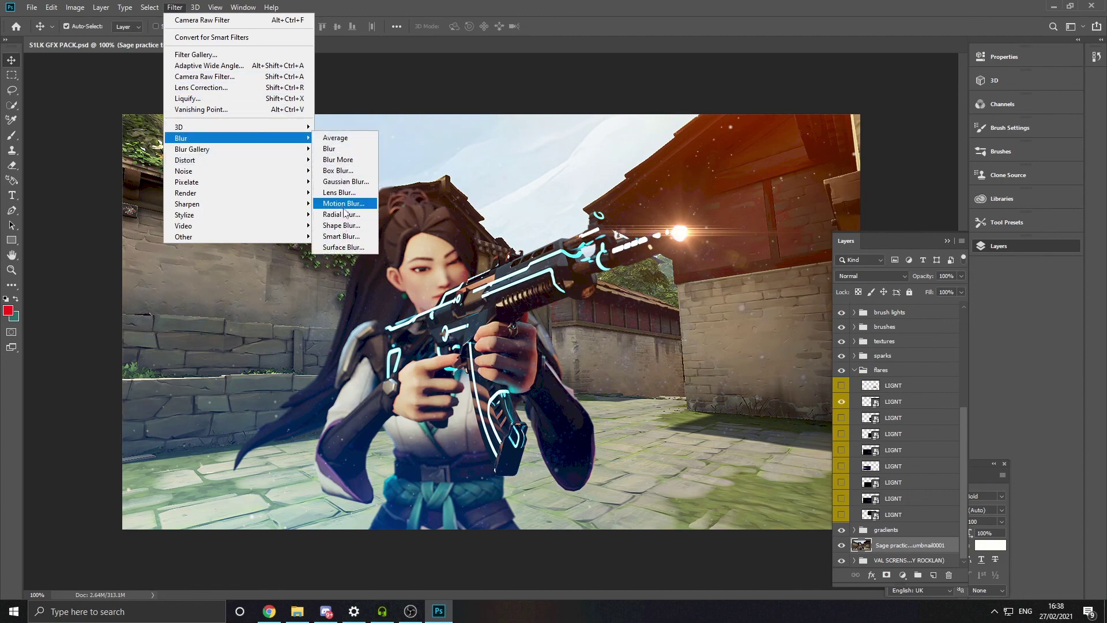
pyautogui.click(344, 214)
pyautogui.write('2')
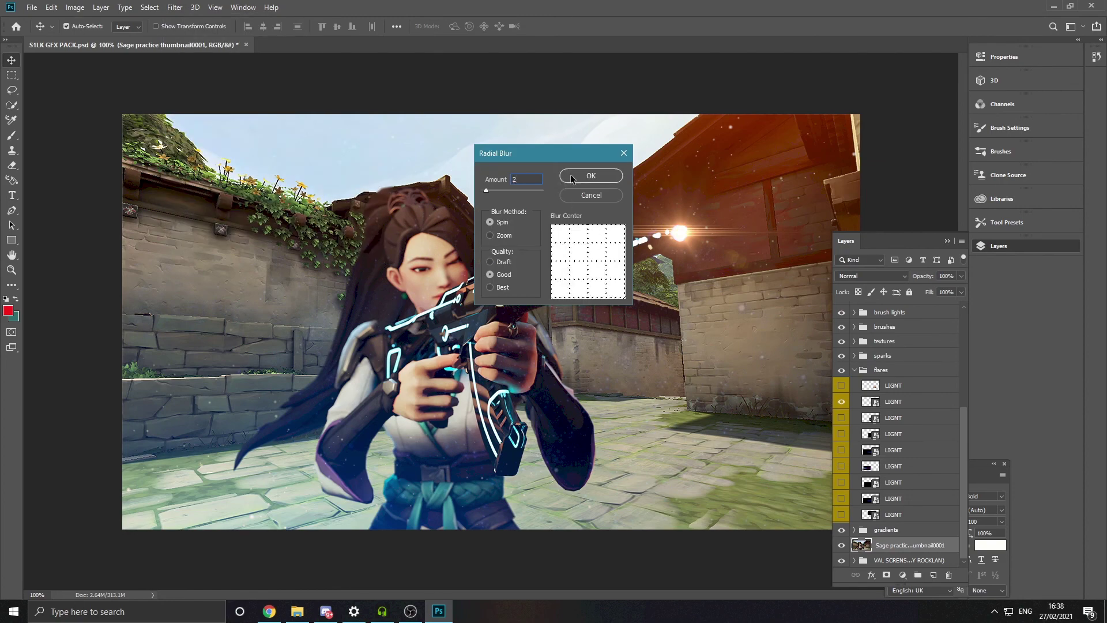
pyautogui.click(571, 175)
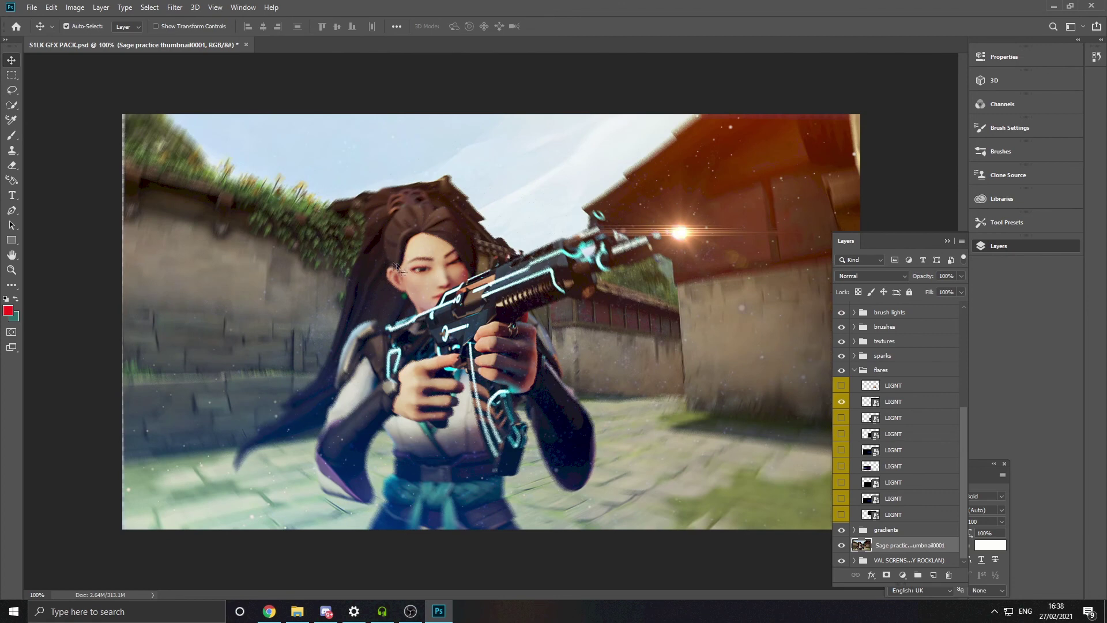
pyautogui.scroll(3, 903, 492)
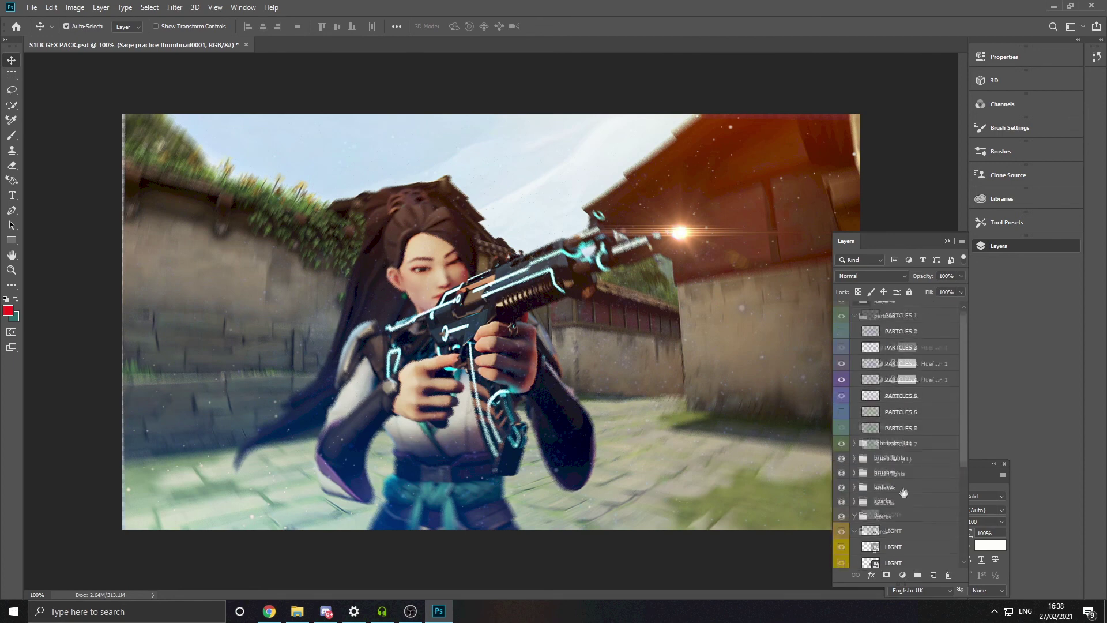